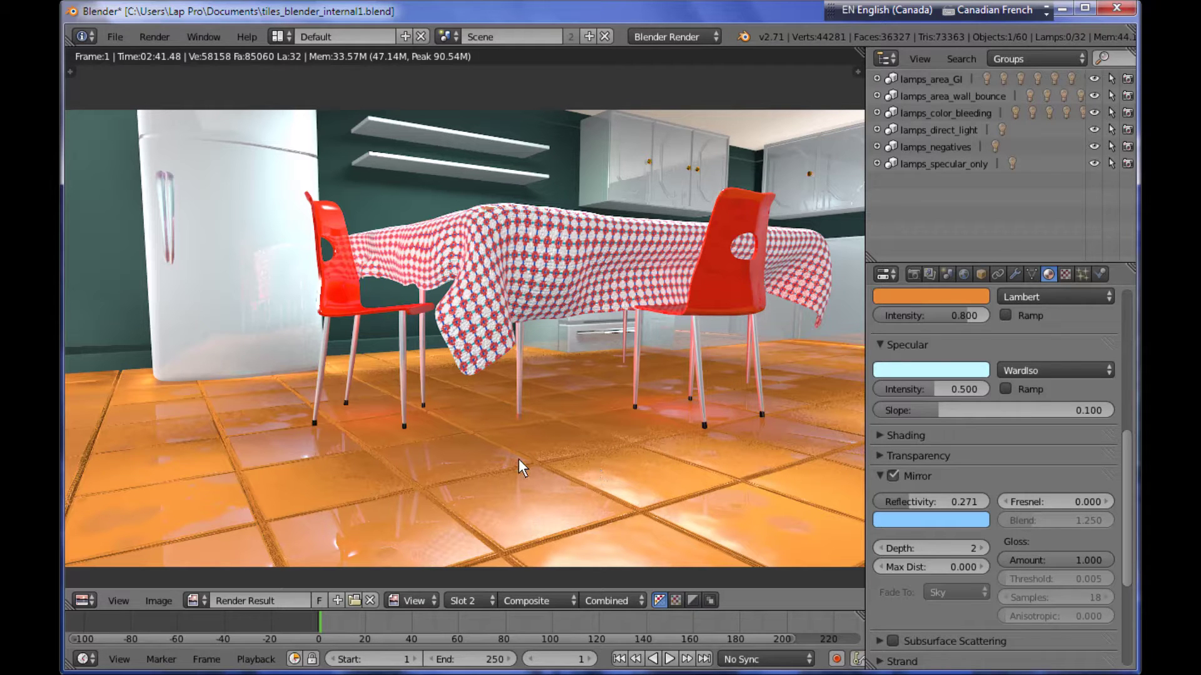
# Leave the tiled-kitchen render result and go back to the 3D viewport.
pyautogui.scroll(-1, 519, 459)
pyautogui.scroll(1, 515, 438)
pyautogui.press('Escape')
# Orbit to a front view of the kitchen and select floor_1 to show its ceramic material.
pyautogui.moveTo(528, 437); pyautogui.dragTo(410, 523, button='middle')
pyautogui.scroll(2, 410, 523)
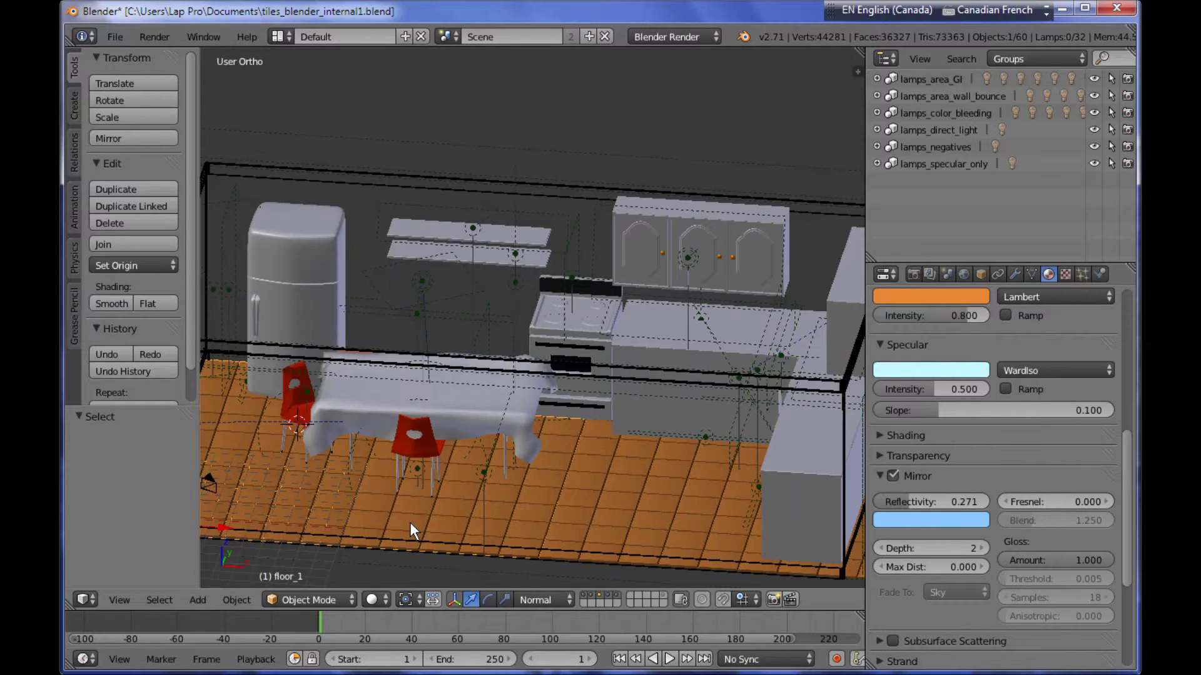
pyautogui.rightClick(393, 530)
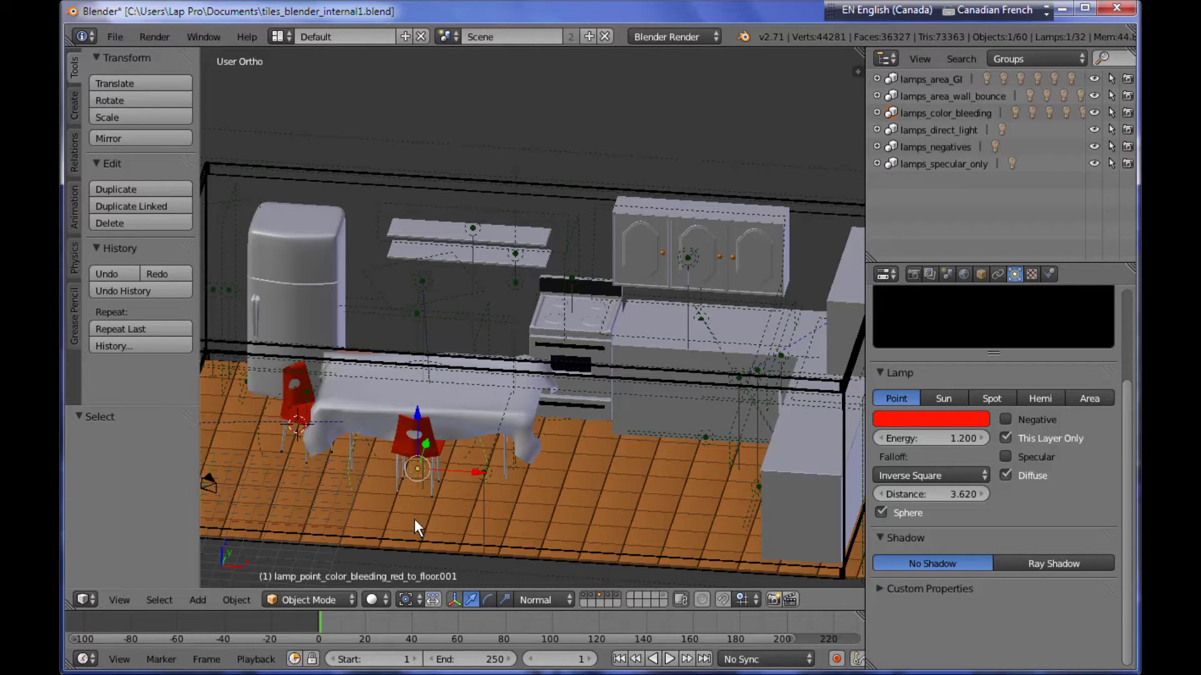
pyautogui.moveTo(419, 516)
pyautogui.mouseDown(button='middle')
pyautogui.moveTo(434, 471)
pyautogui.moveTo(411, 491)
pyautogui.moveTo(425, 501)
pyautogui.mouseUp(button='middle')
pyautogui.rightClick(330, 508)
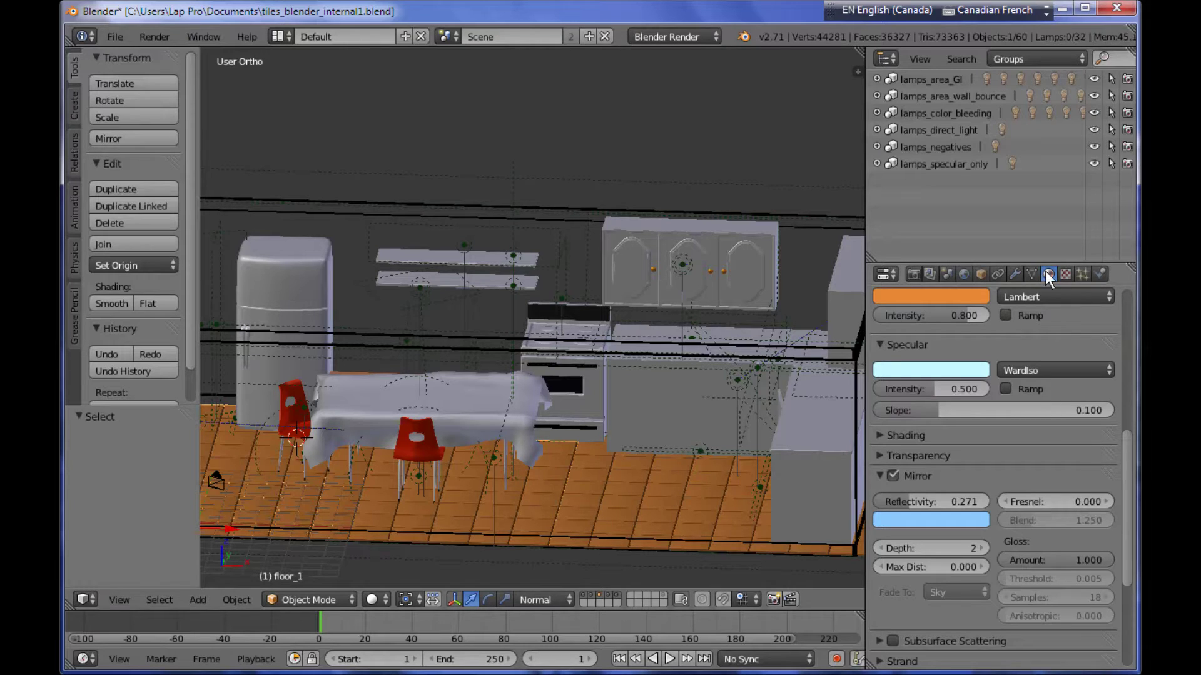
pyautogui.scroll(10, 1070, 351)
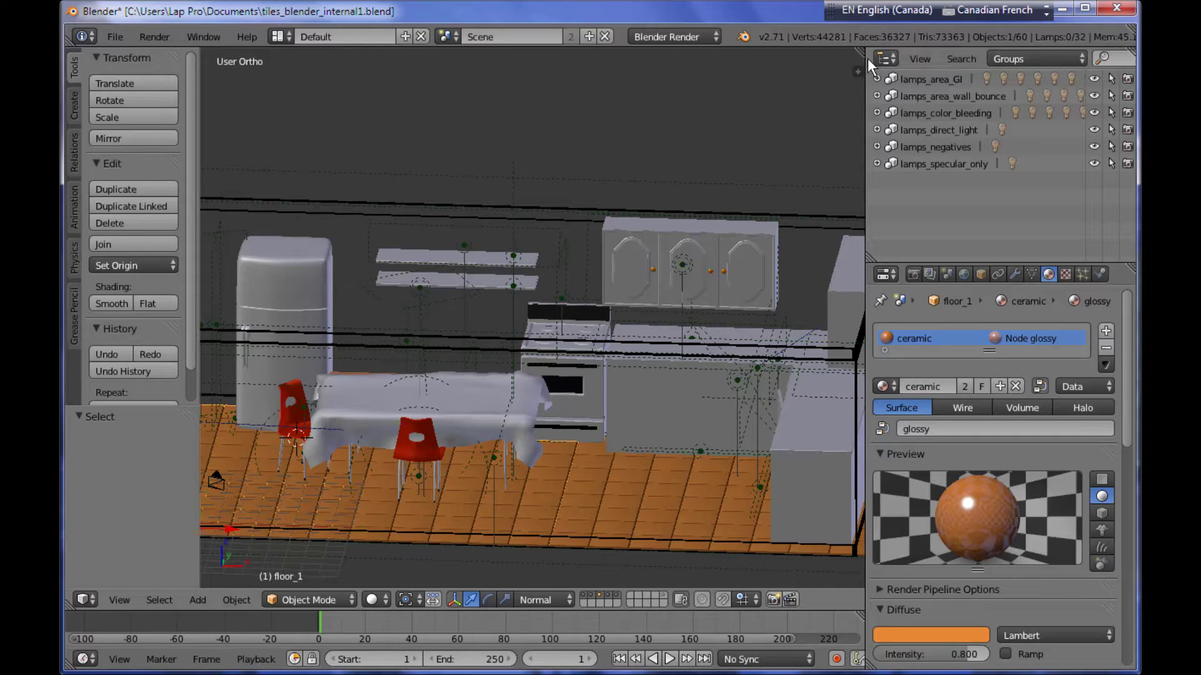
# Switch the main area to the Node Editor to inspect the ceramic material's node tree.
pyautogui.click(86, 599)
pyautogui.click(185, 394)
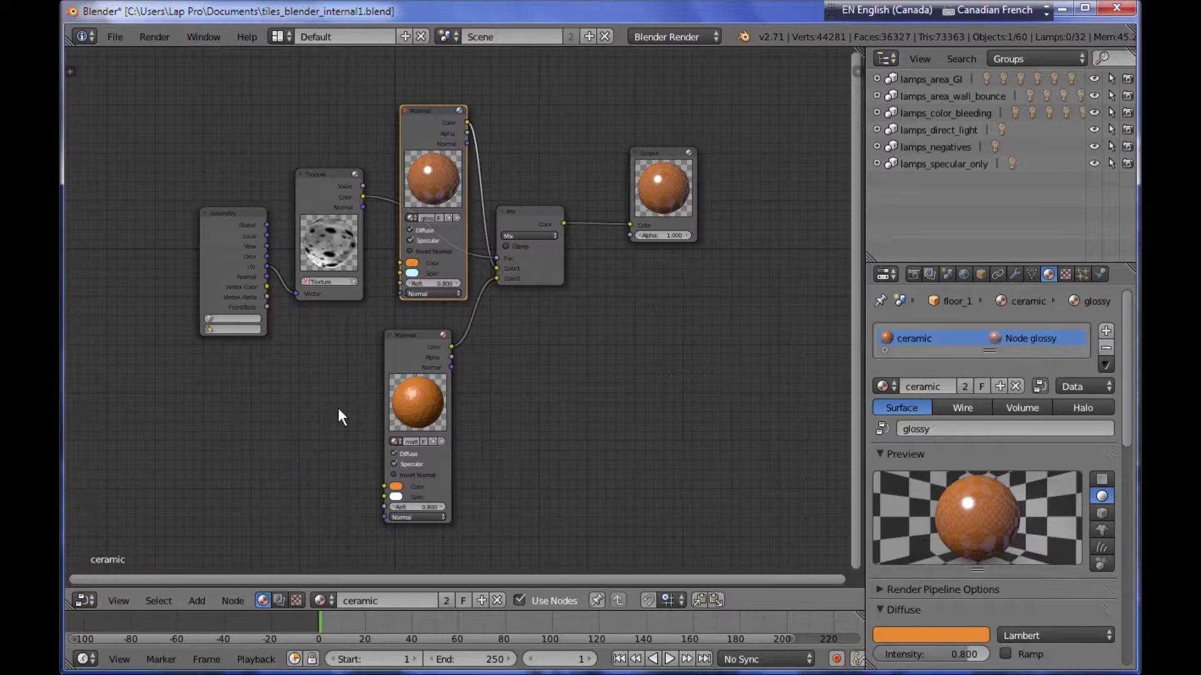
pyautogui.scroll(3, 533, 419)
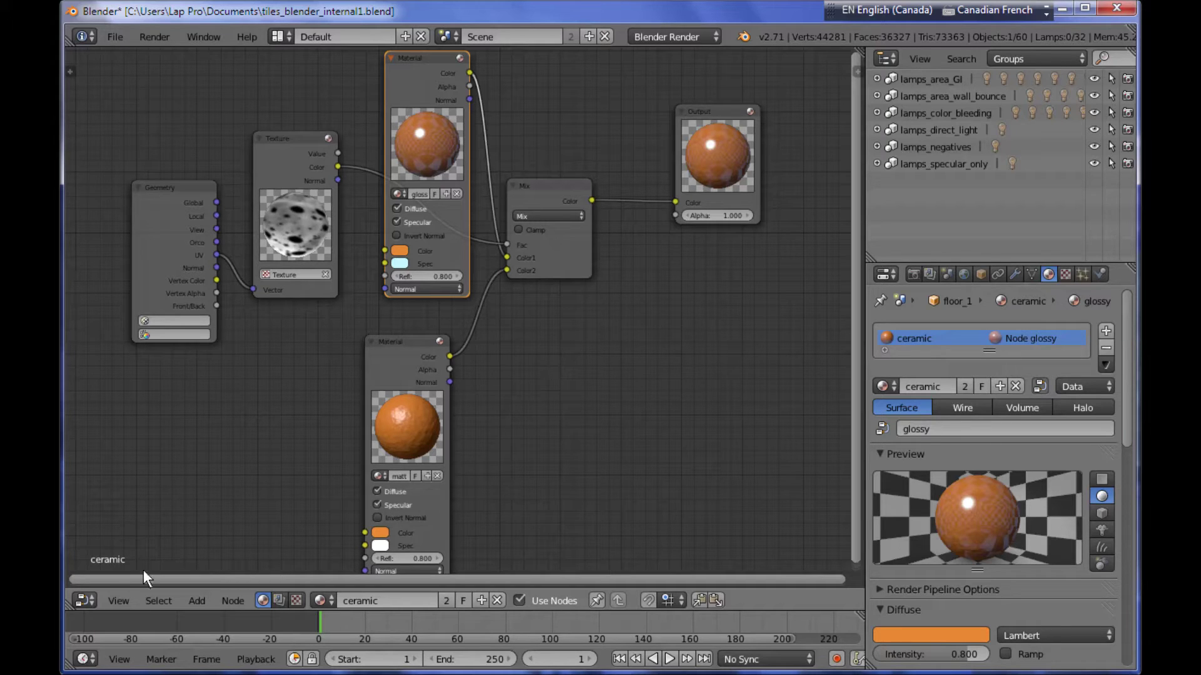
pyautogui.click(76, 597)
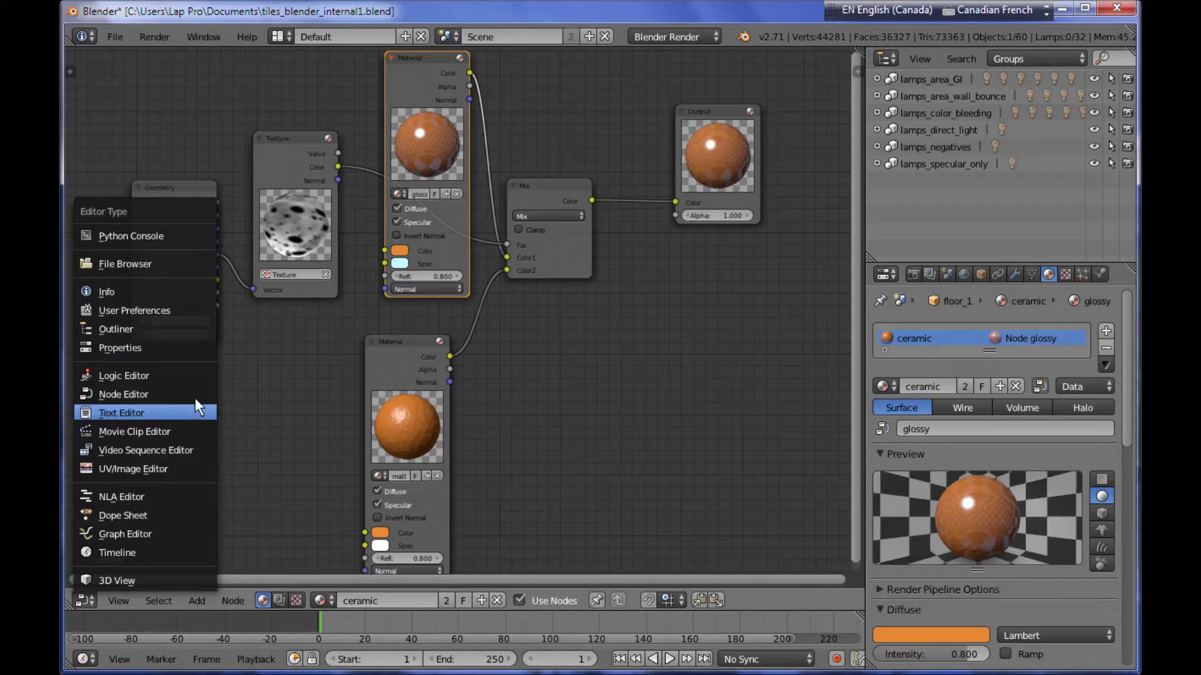
# Remove floor_1's ceramic material and add a node-based material named ceramic_new.
pyautogui.click(162, 580)
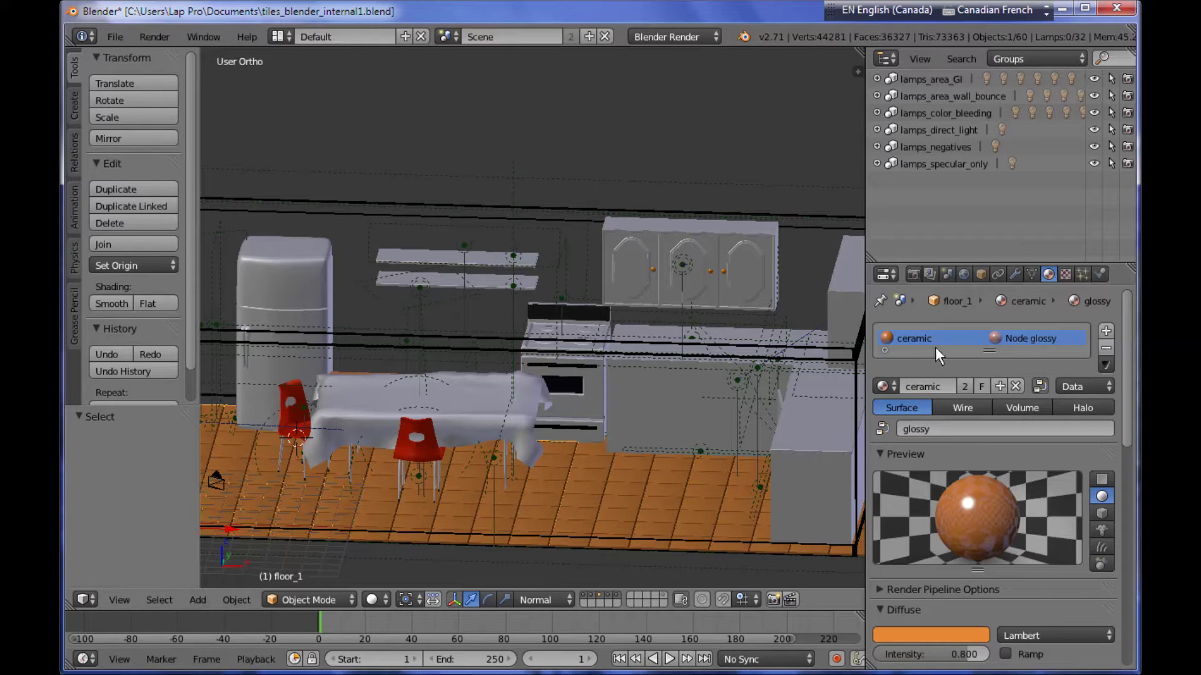
pyautogui.click(1106, 349)
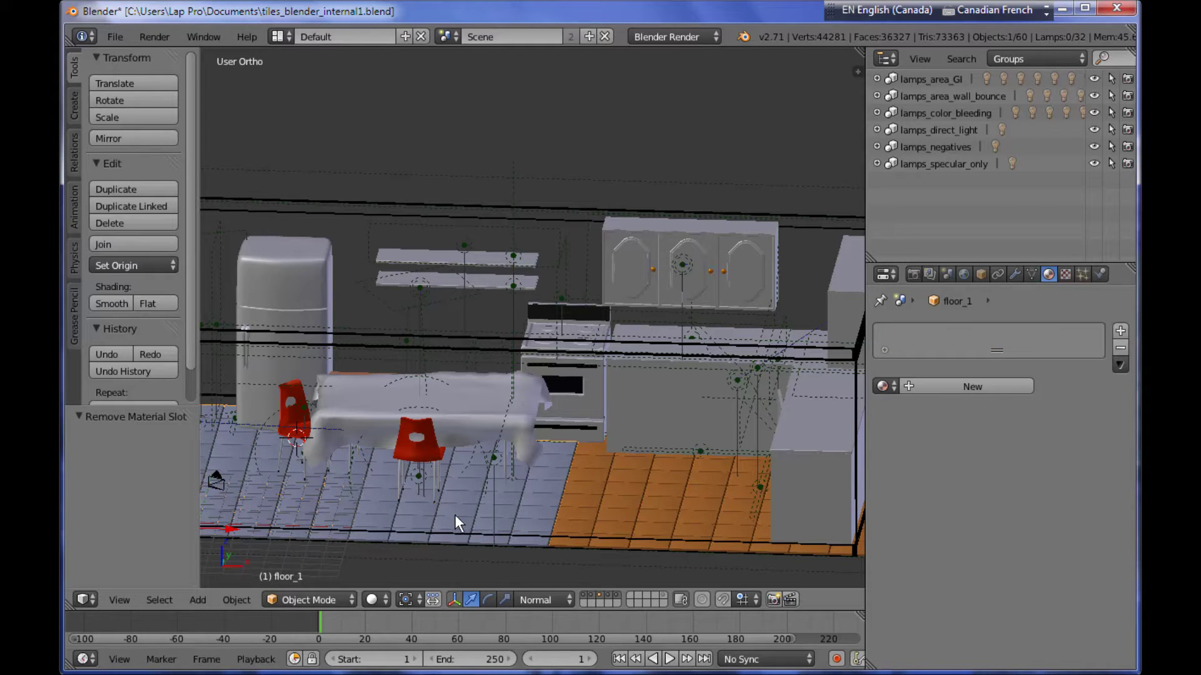
pyautogui.keyDown('shift'); pyautogui.moveTo(449, 515); pyautogui.dragTo(527, 498, button='middle'); pyautogui.keyUp('shift')
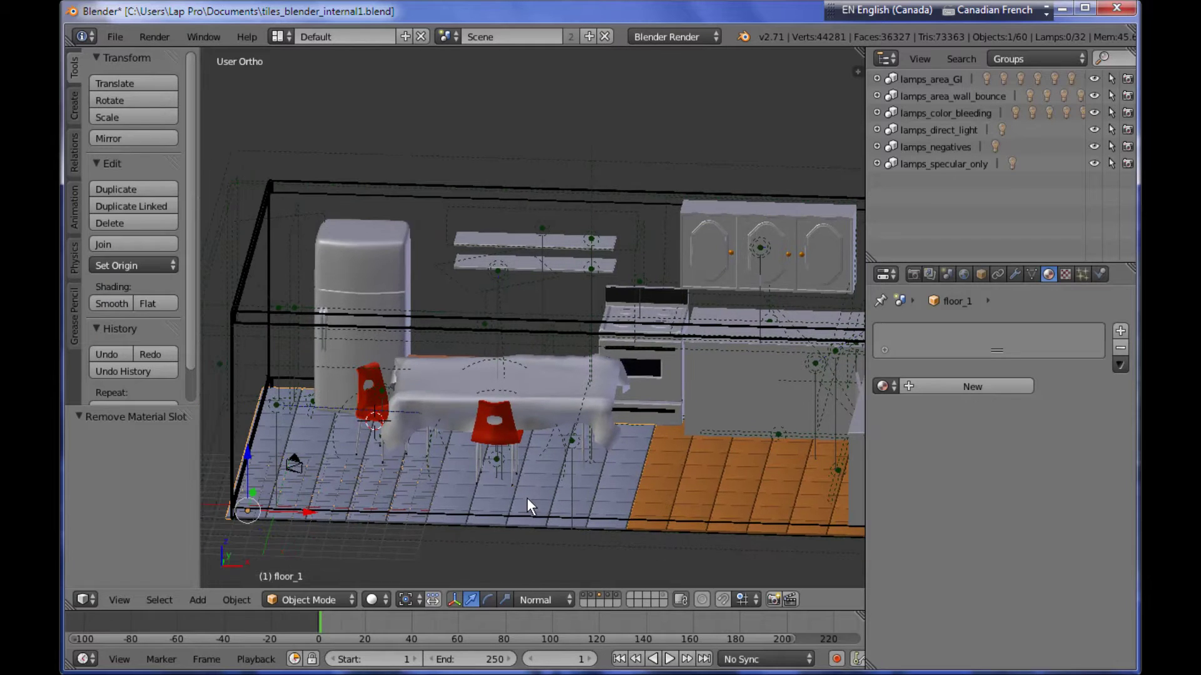
pyautogui.click(997, 385)
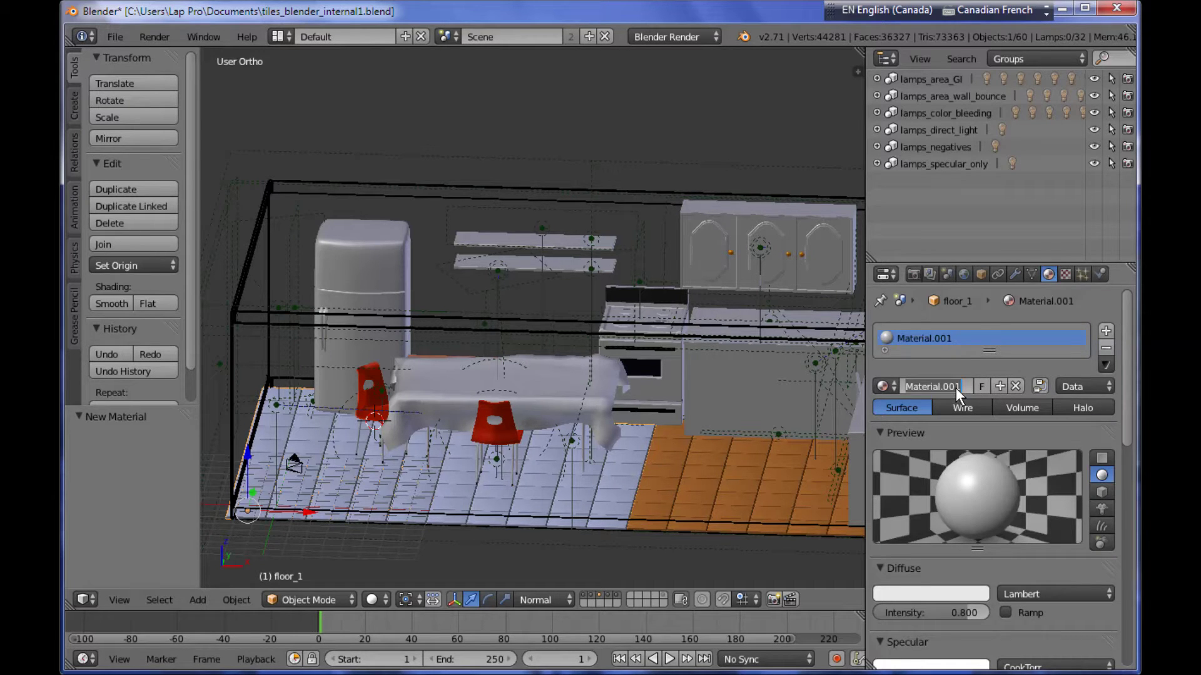
pyautogui.write('ceramic_new')
pyautogui.press('Return')
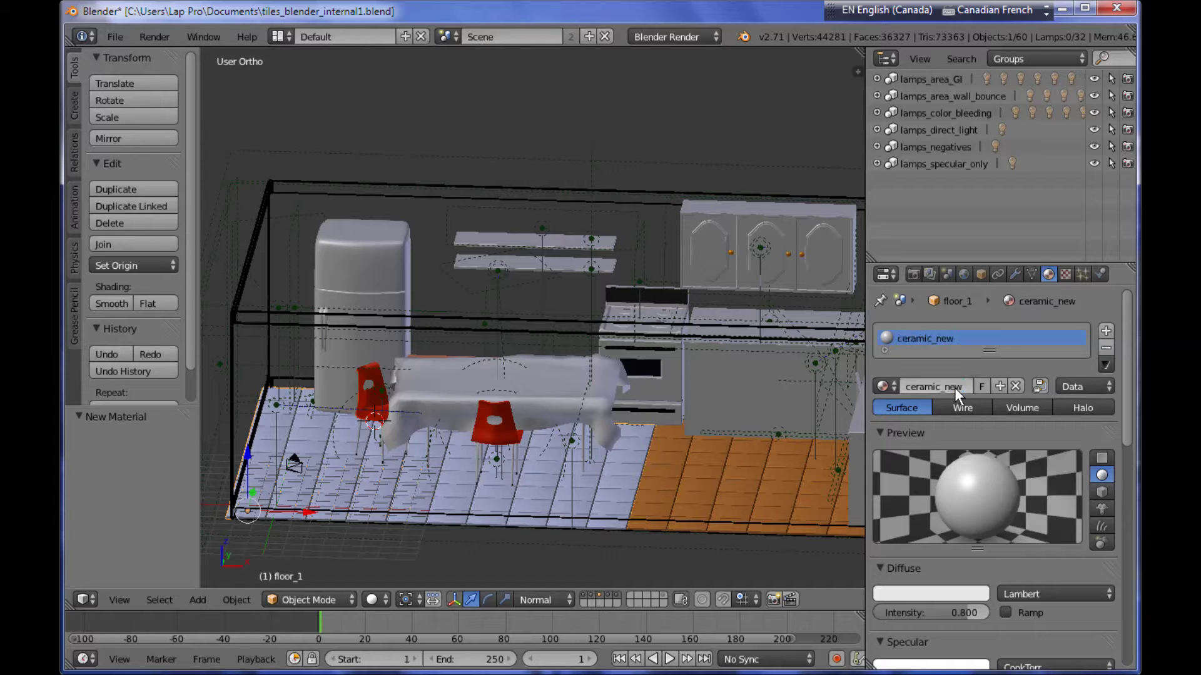
pyautogui.click(1038, 386)
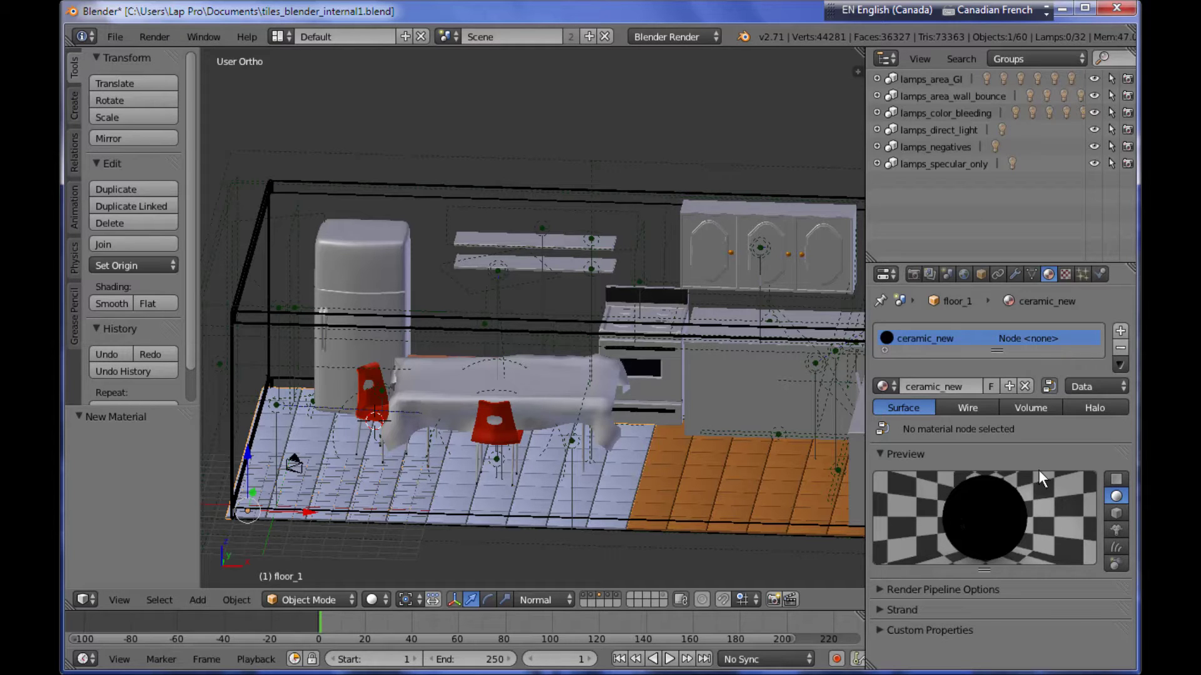
pyautogui.click(83, 597)
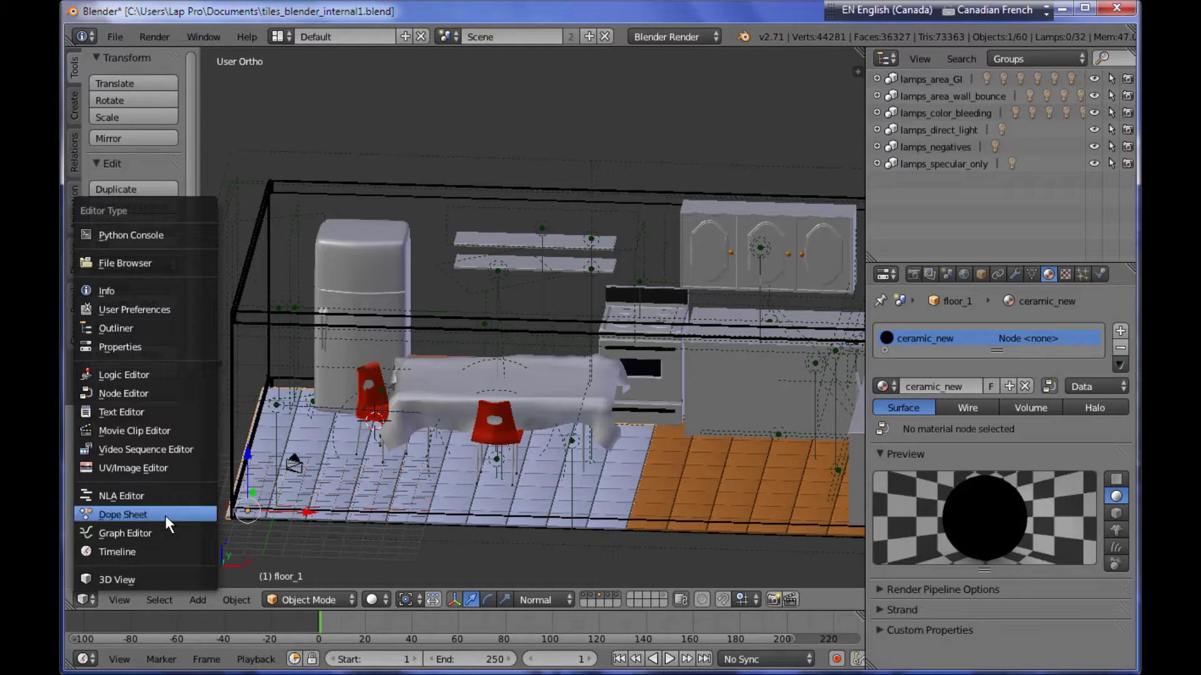
# Give the Material node a new material named ceramic_glossy and move the Output node aside.
pyautogui.click(177, 393)
pyautogui.moveTo(565, 319); pyautogui.dragTo(528, 442, button='middle')
pyautogui.scroll(1, 438, 310)
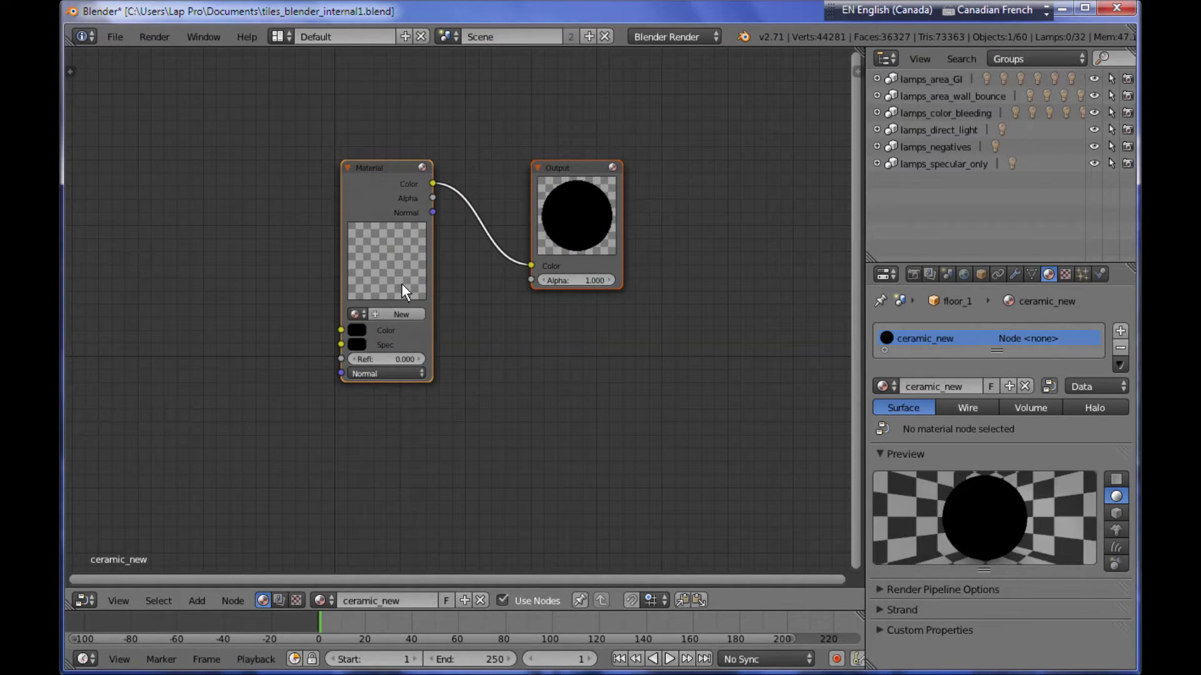
pyautogui.scroll(1, 389, 275)
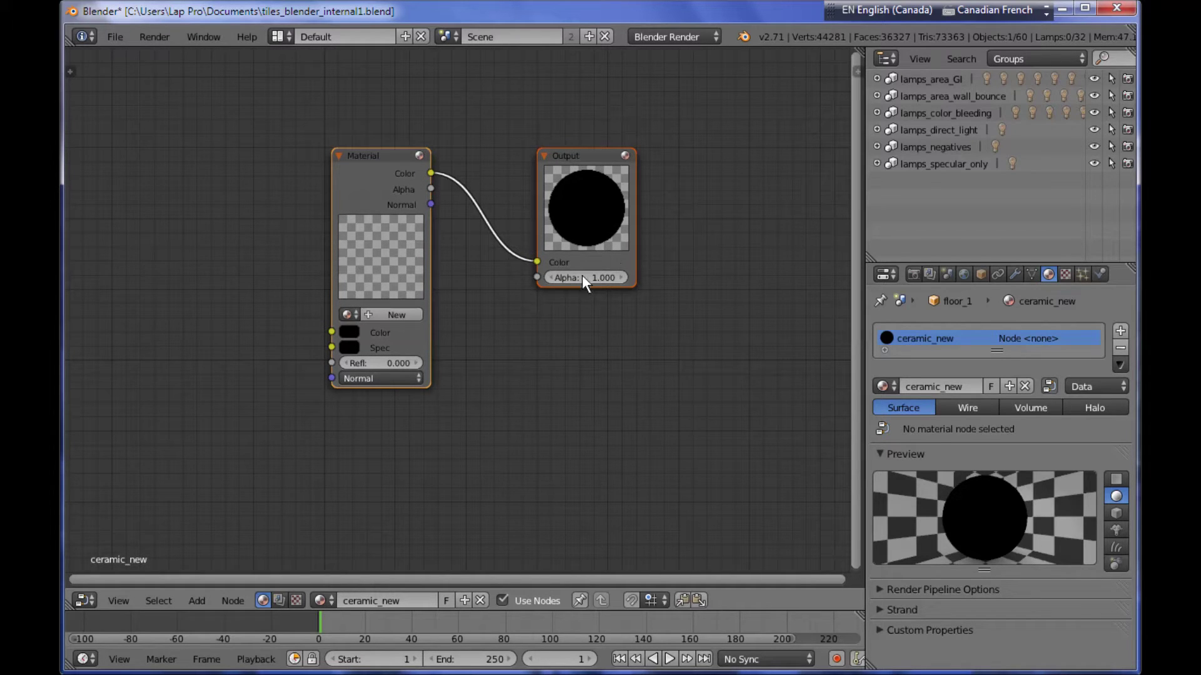
pyautogui.click(403, 316)
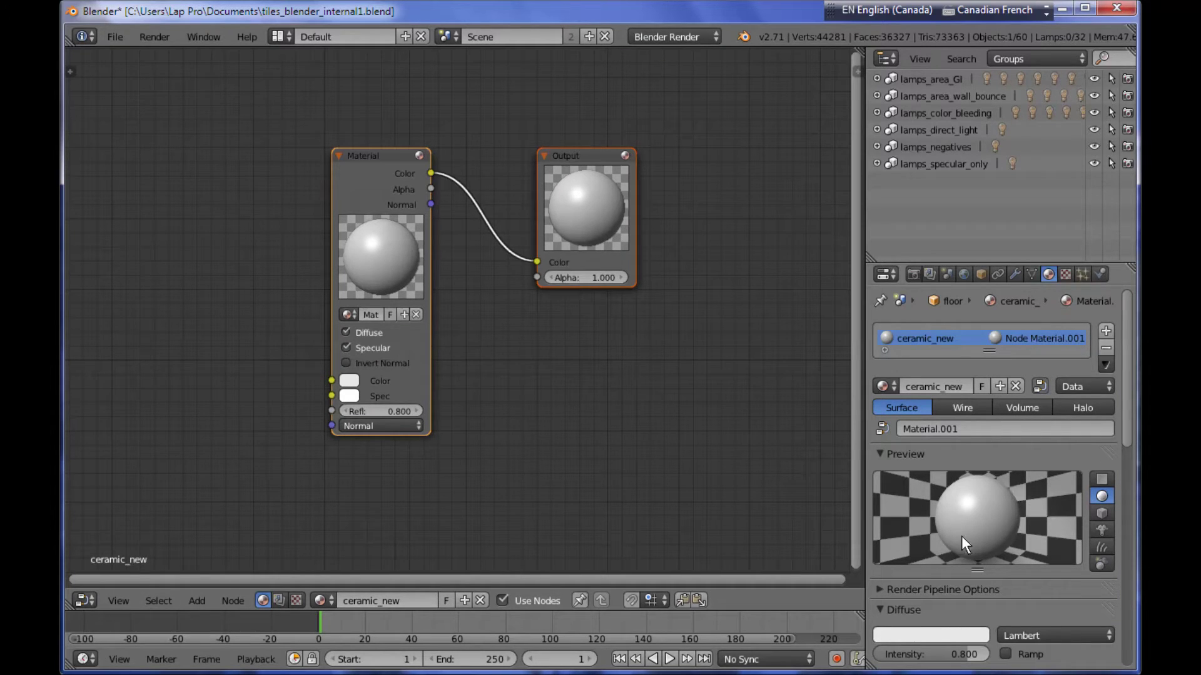
pyautogui.moveTo(586, 164); pyautogui.dragTo(739, 281)
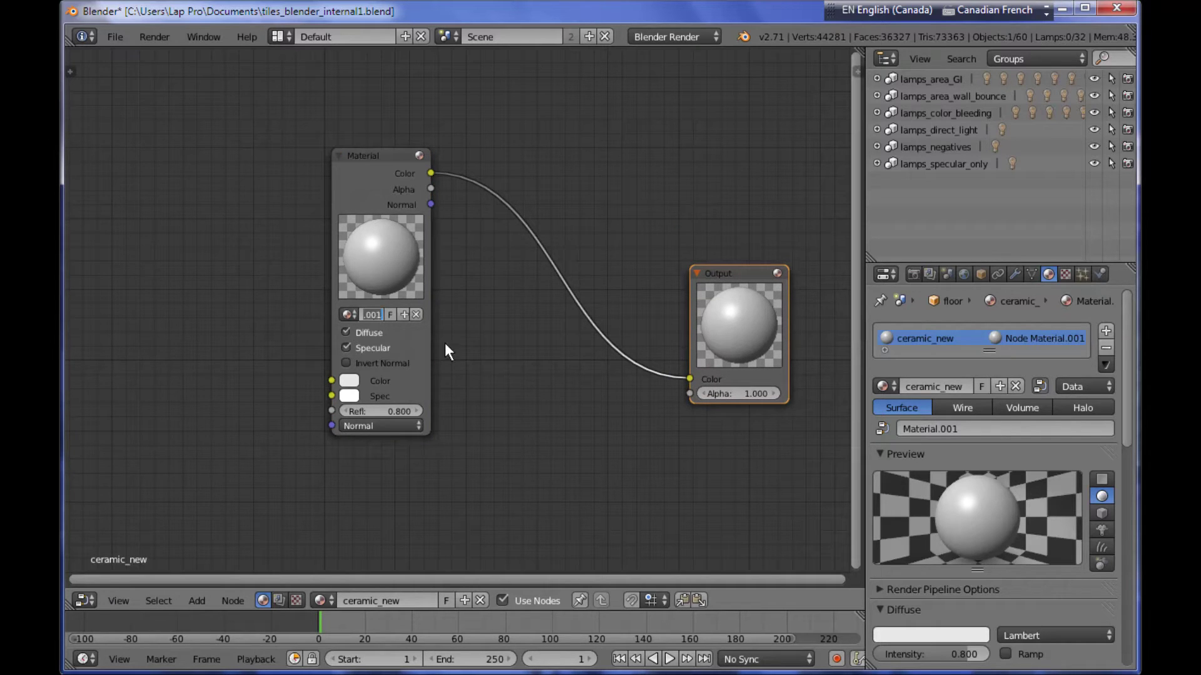
pyautogui.write('ceramic_glossy')
pyautogui.press('Return')
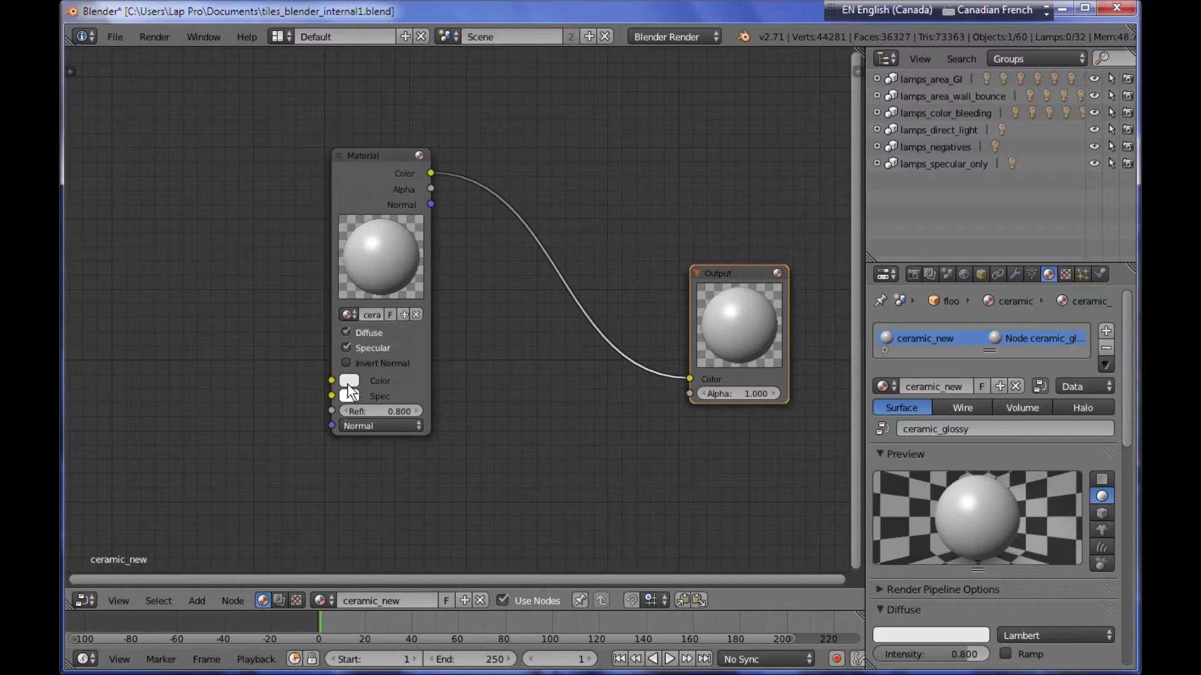
pyautogui.moveTo(519, 401); pyautogui.dragTo(489, 322, button='middle')
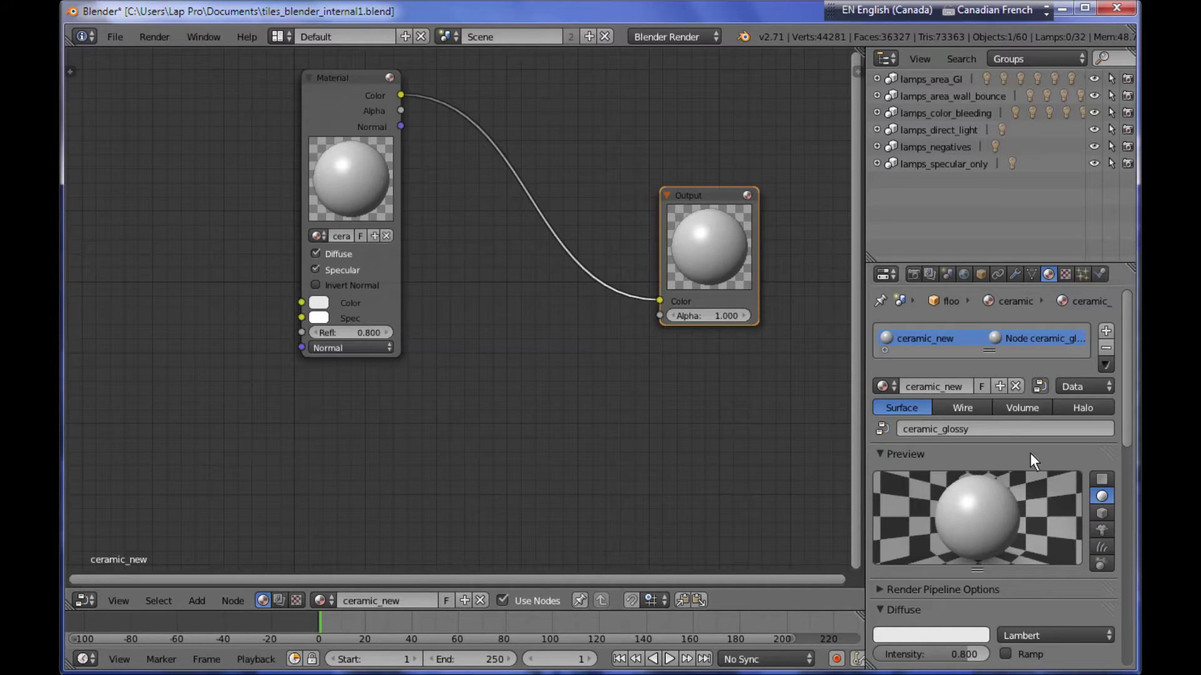
# Turn on Mirror reflection for the ceramic_glossy material.
pyautogui.scroll(-3, 1030, 454)
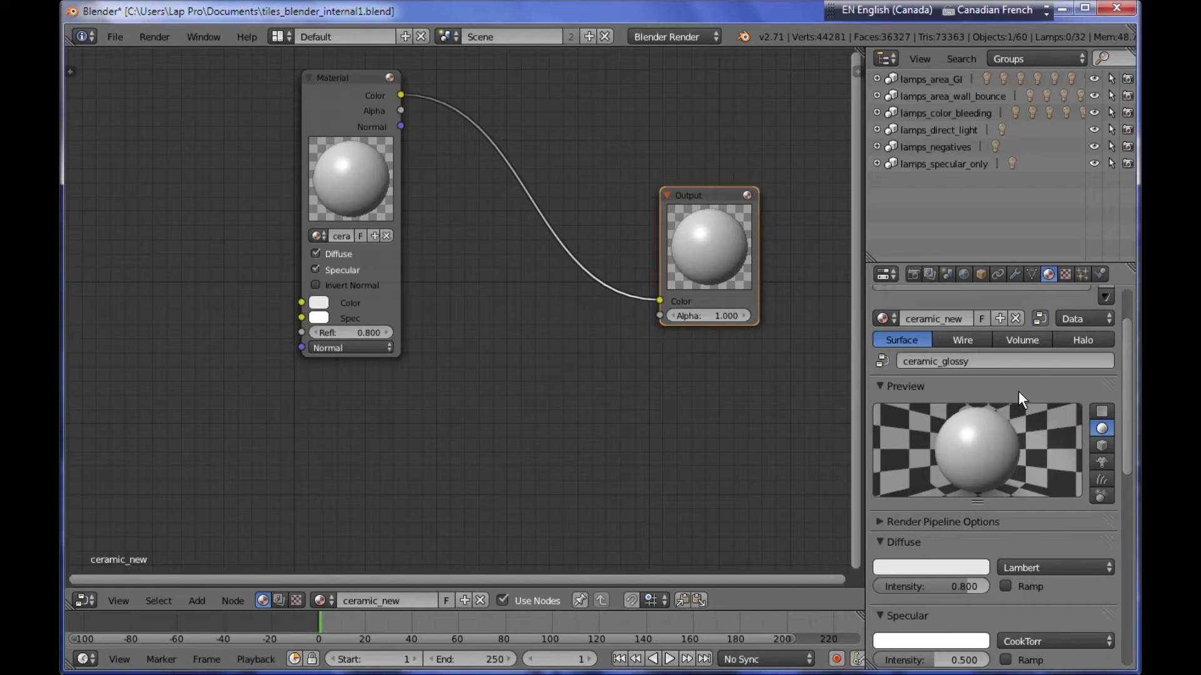
pyautogui.scroll(-5, 1023, 419)
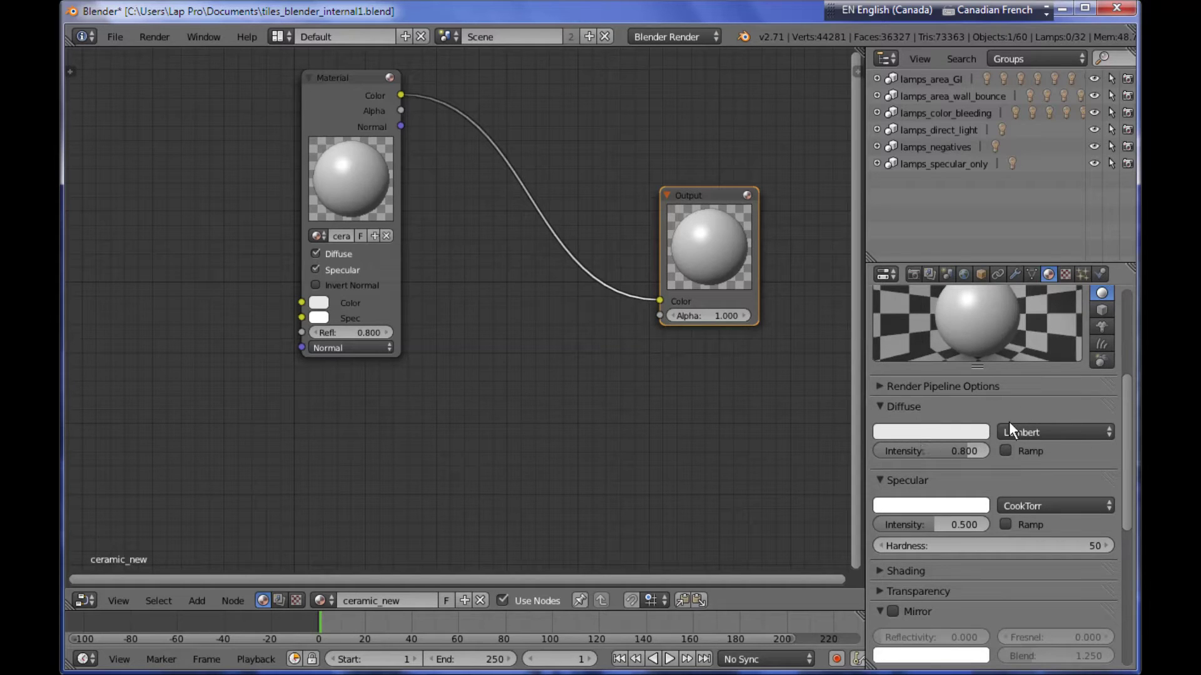
pyautogui.scroll(-4, 1037, 445)
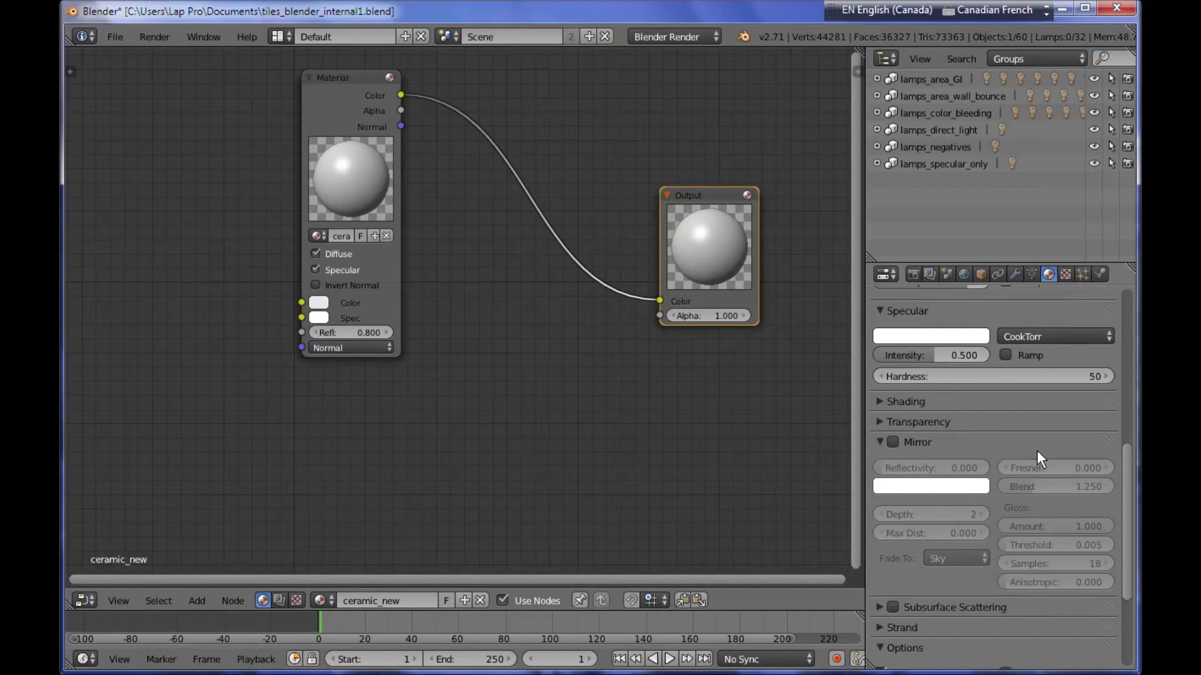
pyautogui.scroll(4, 1045, 454)
pyautogui.scroll(-5, 1044, 453)
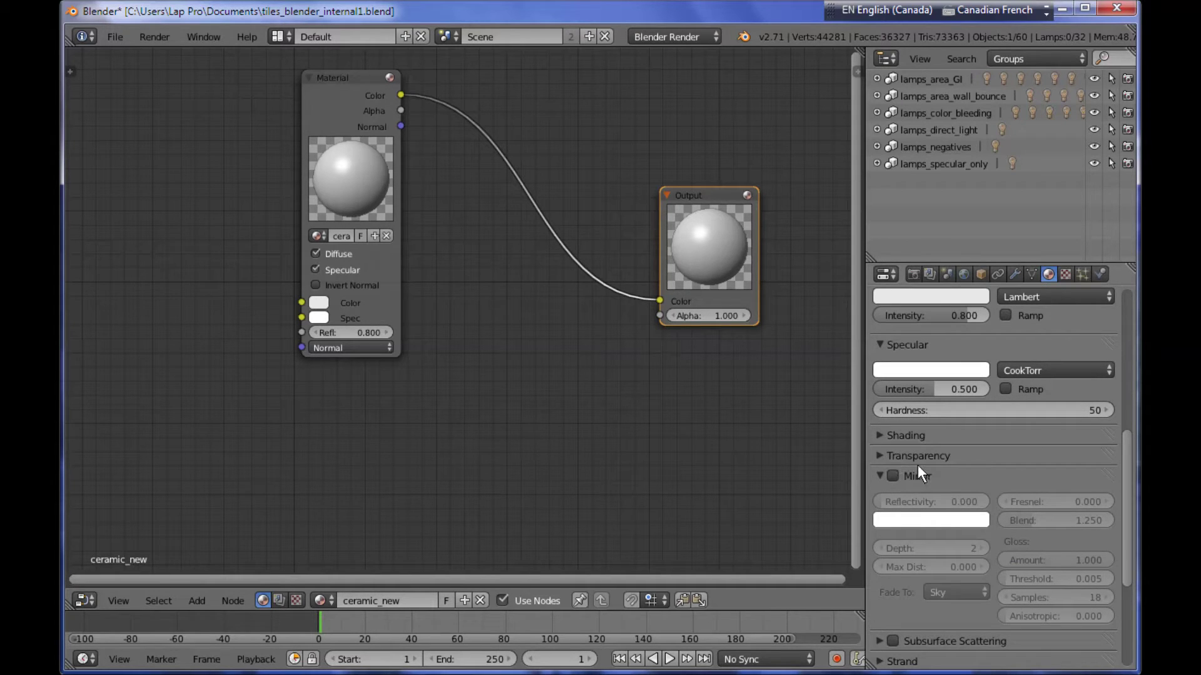
pyautogui.scroll(-1, 989, 469)
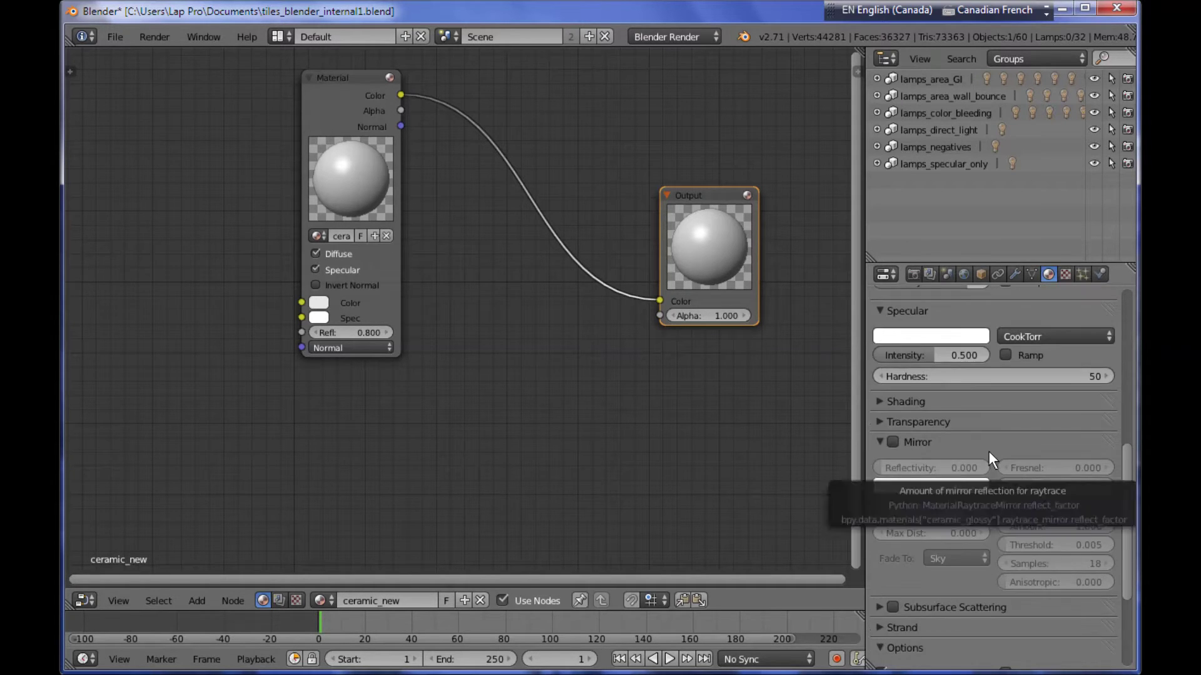
pyautogui.scroll(3, 989, 443)
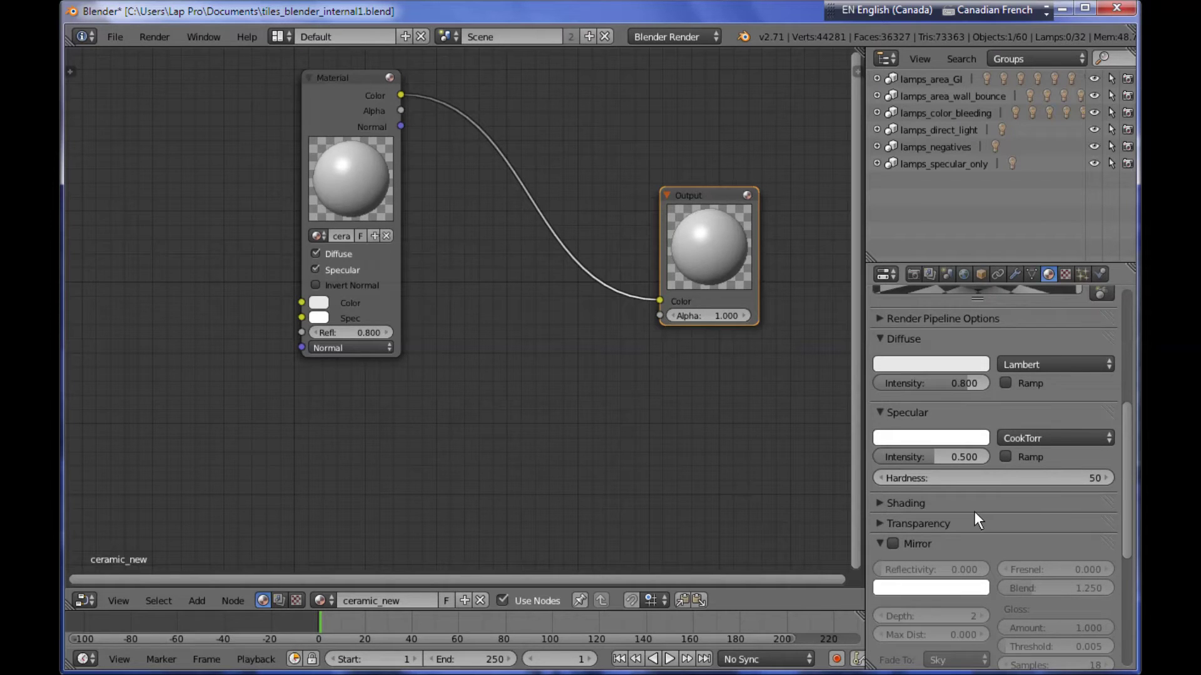
pyautogui.click(892, 544)
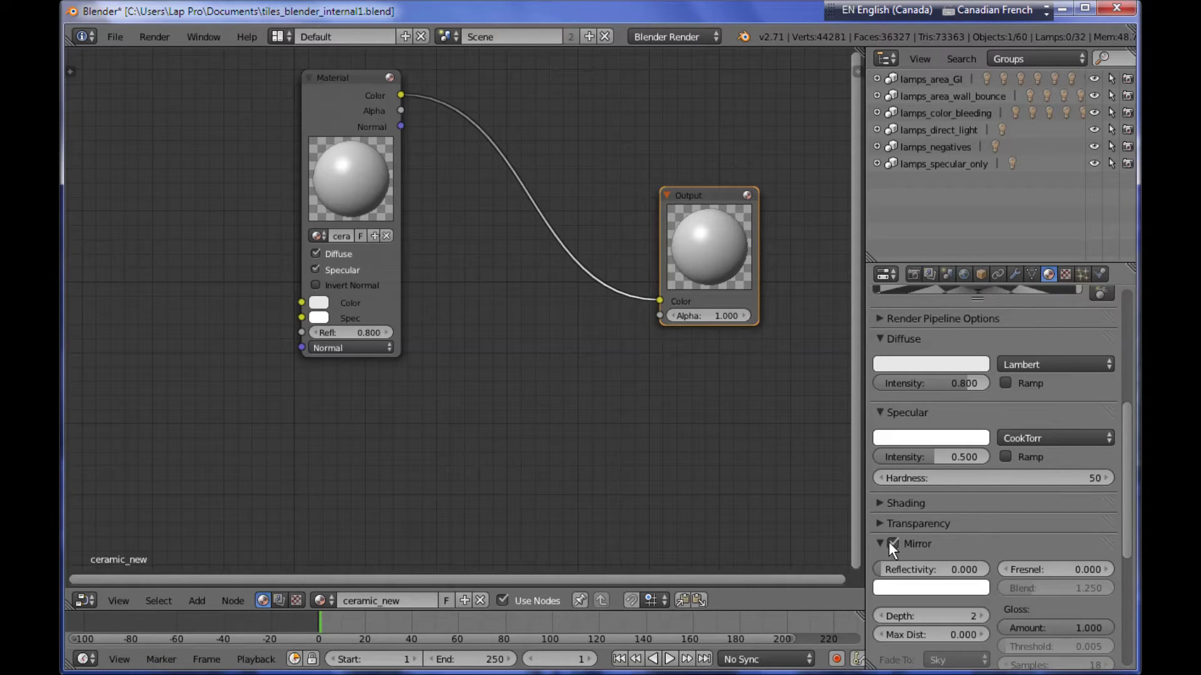
# Set mirror reflectivity to 0.270 and bring up the mirror colour picker.
pyautogui.scroll(-1, 963, 524)
pyautogui.scroll(3, 965, 532)
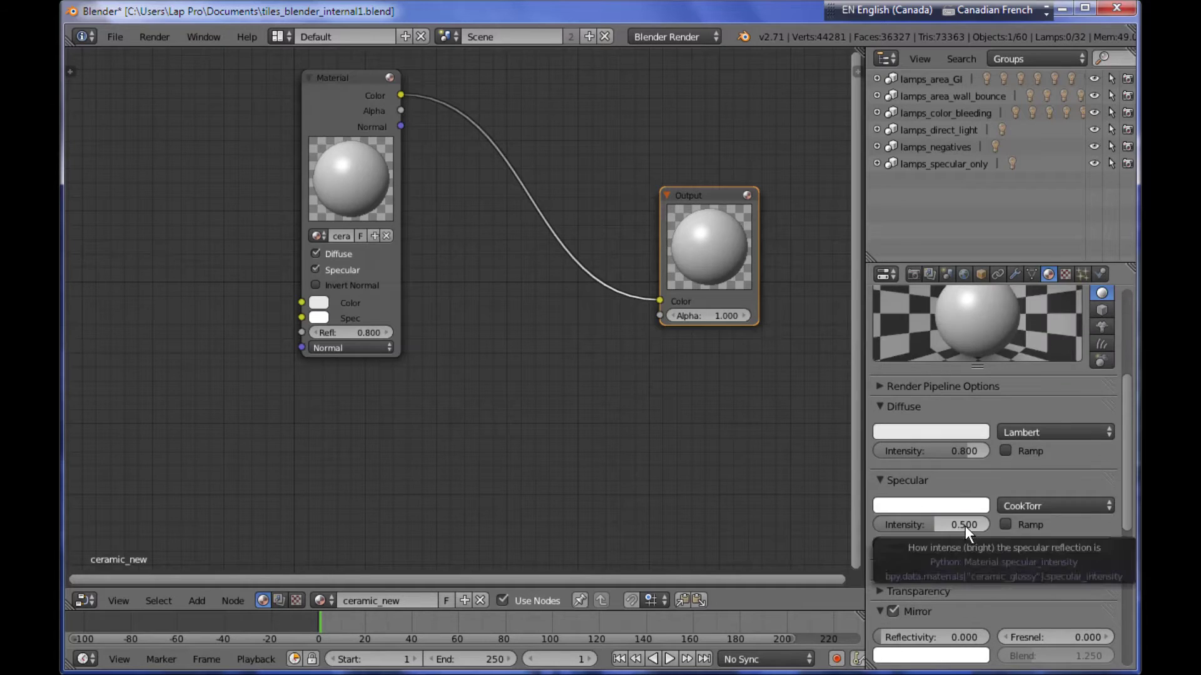
pyautogui.scroll(-2, 966, 532)
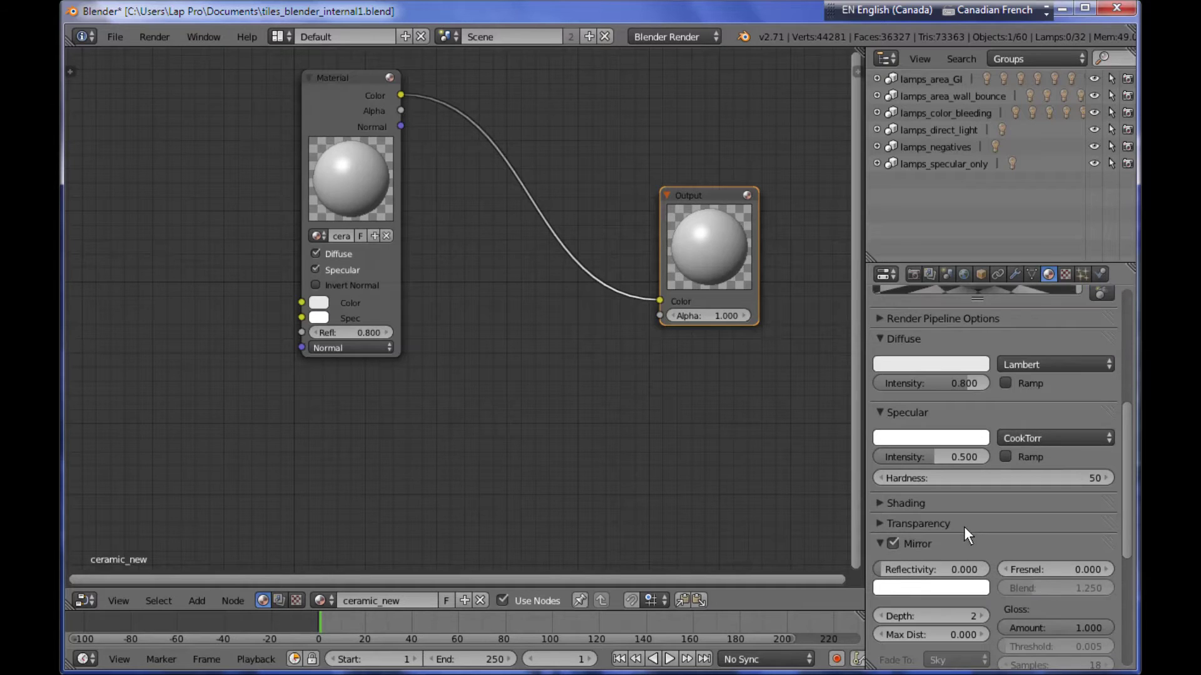
pyautogui.click(896, 570)
pyautogui.press('BackSpace')
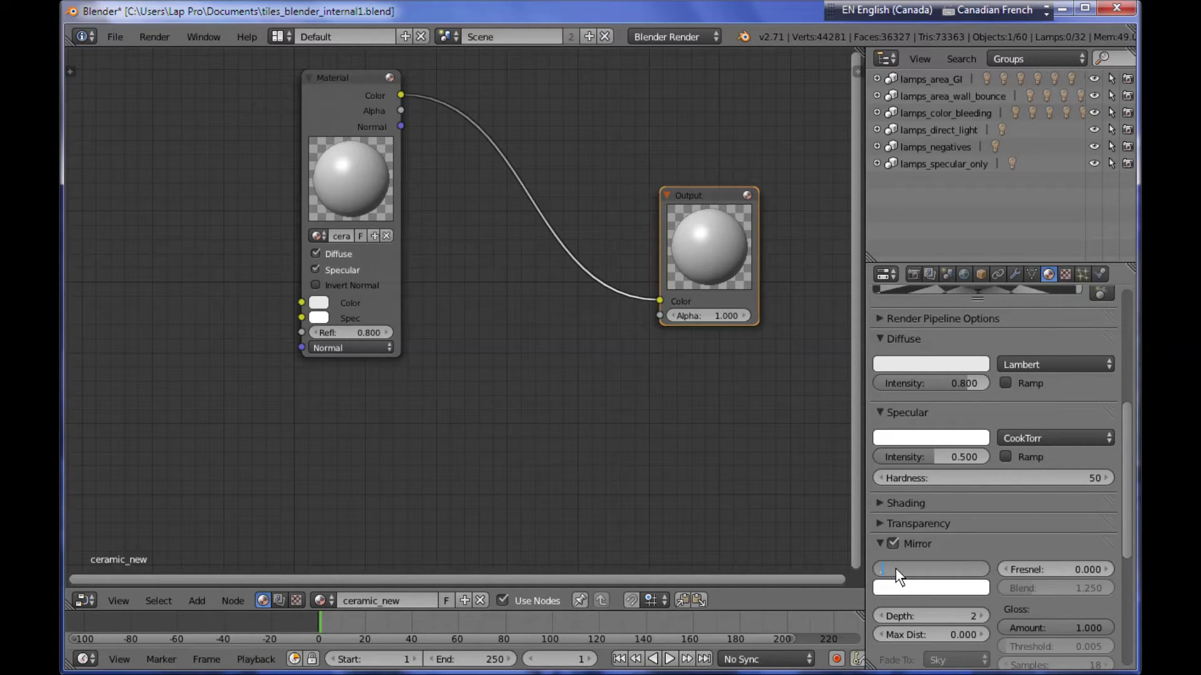
pyautogui.write('.27')
pyautogui.press('Return')
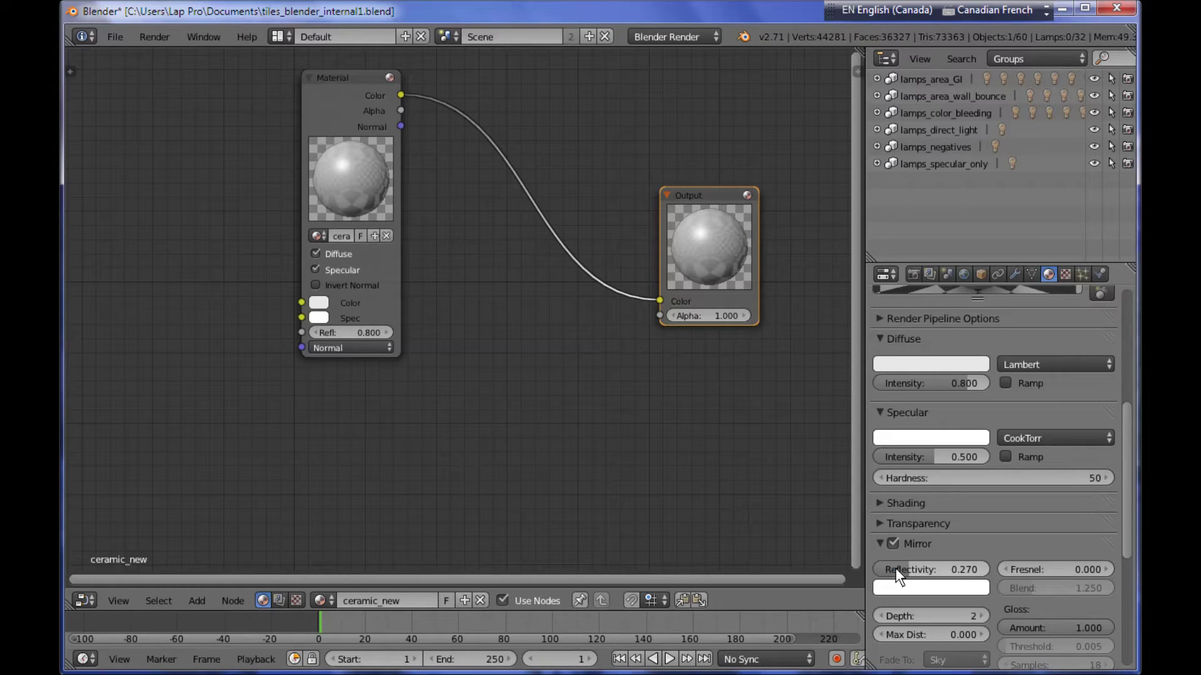
pyautogui.click(965, 588)
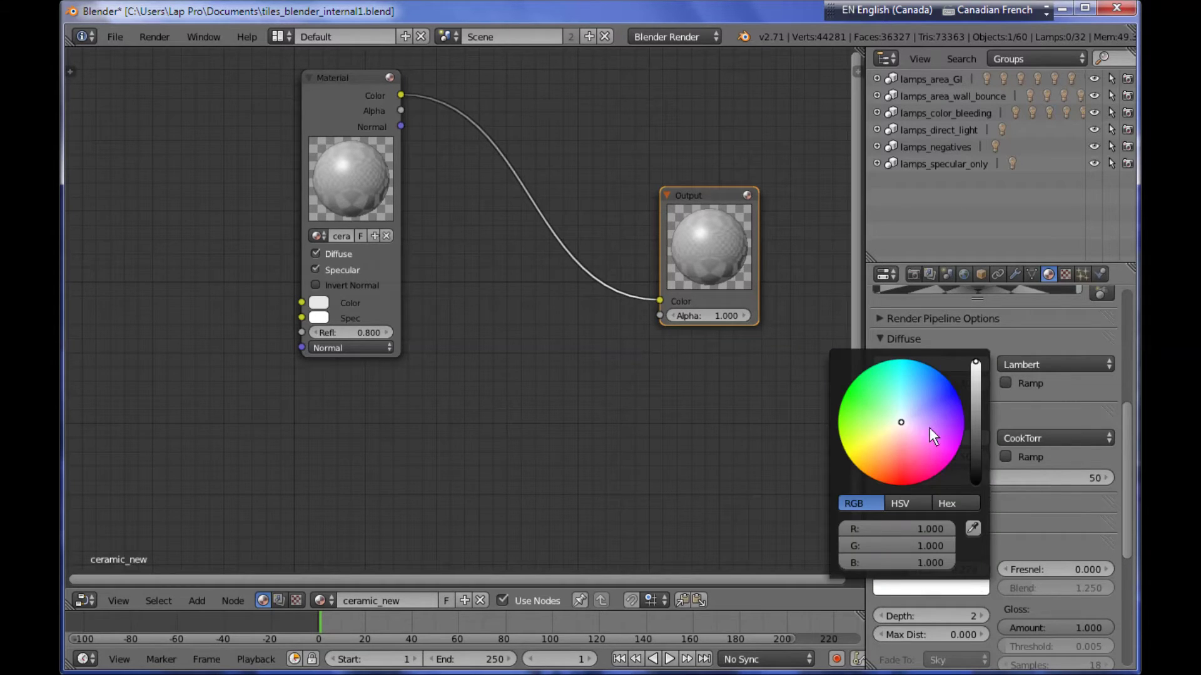
# Tint the mirror colour light blue and enable Cubic Interpolation under Shading.
pyautogui.moveTo(911, 422); pyautogui.dragTo(906, 403)
pyautogui.scroll(4, 1060, 532)
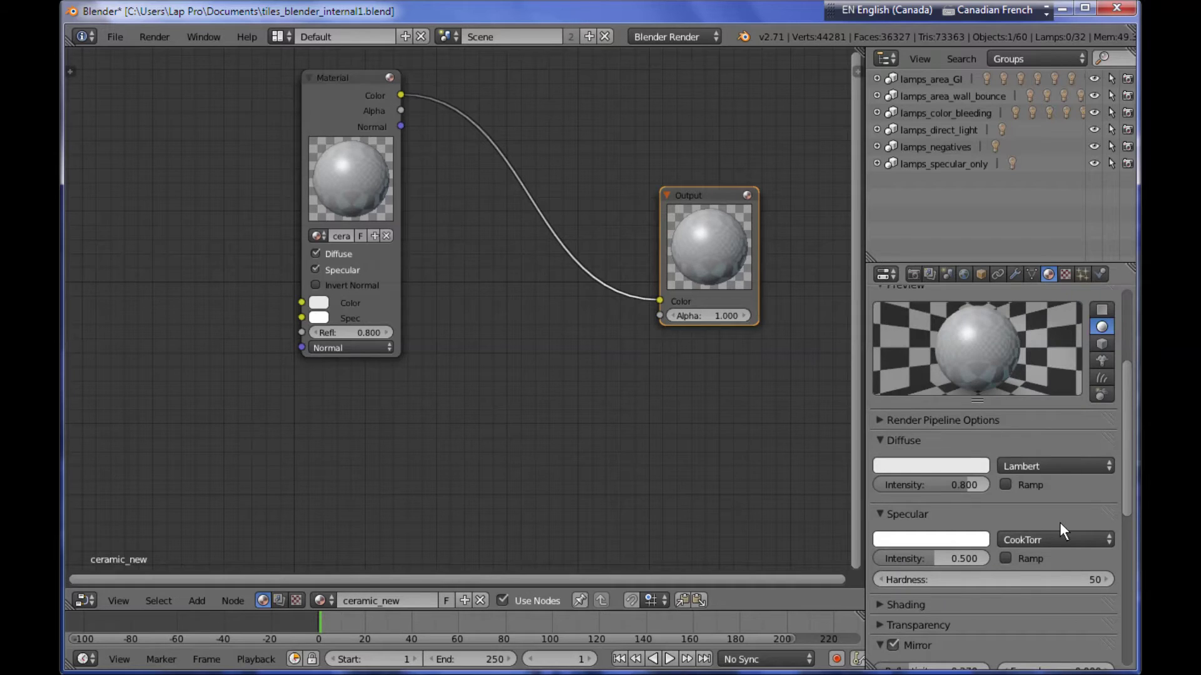
pyautogui.scroll(-3, 943, 531)
pyautogui.click(880, 536)
pyautogui.scroll(-3, 955, 543)
pyautogui.click(1006, 533)
# Add a specular ramp whose stop is a fully opaque light blue.
pyautogui.scroll(3, 1044, 536)
pyautogui.scroll(2, 1045, 536)
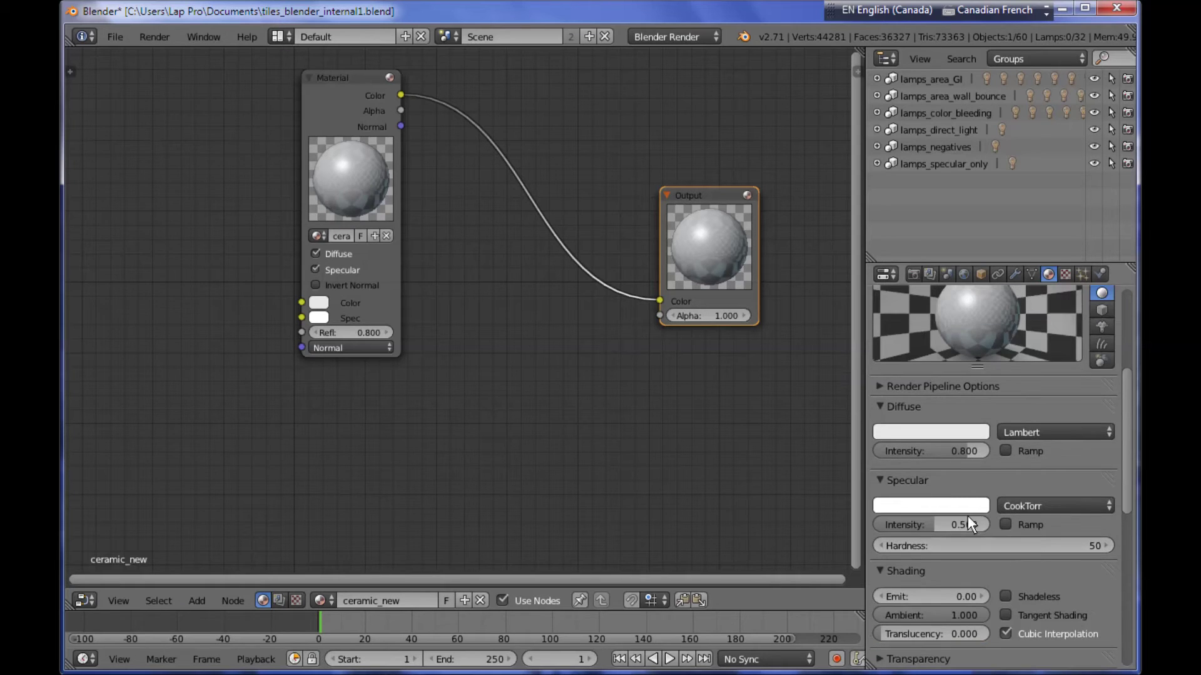
pyautogui.click(959, 501)
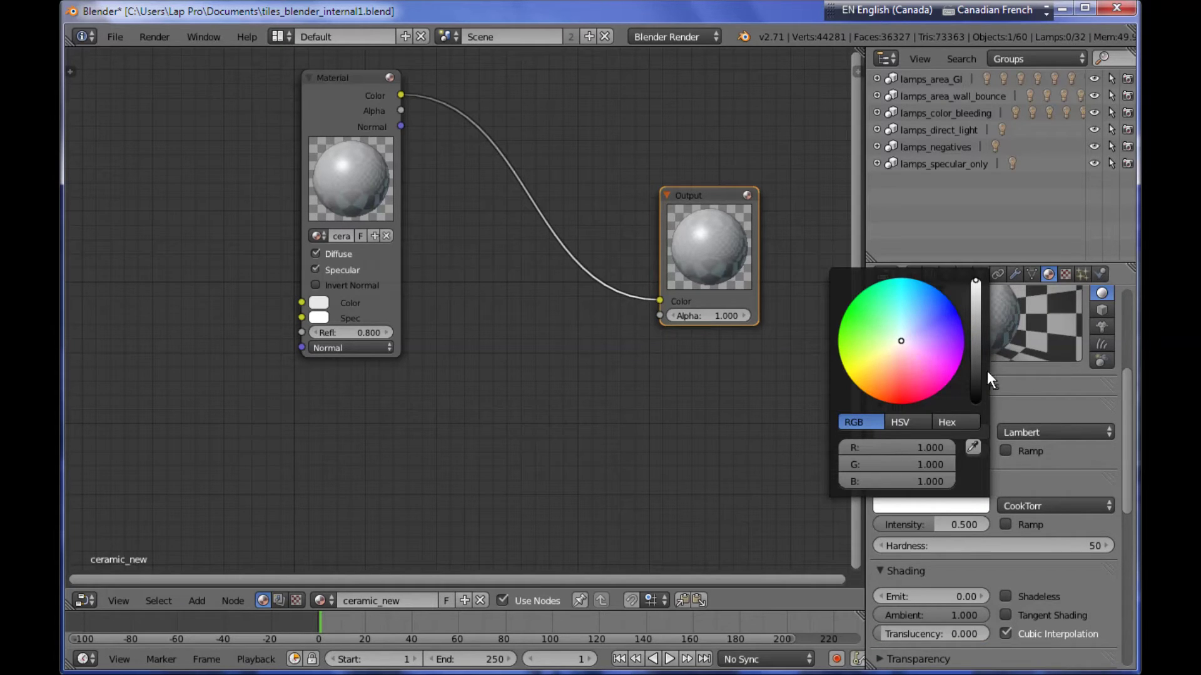
pyautogui.click(1003, 523)
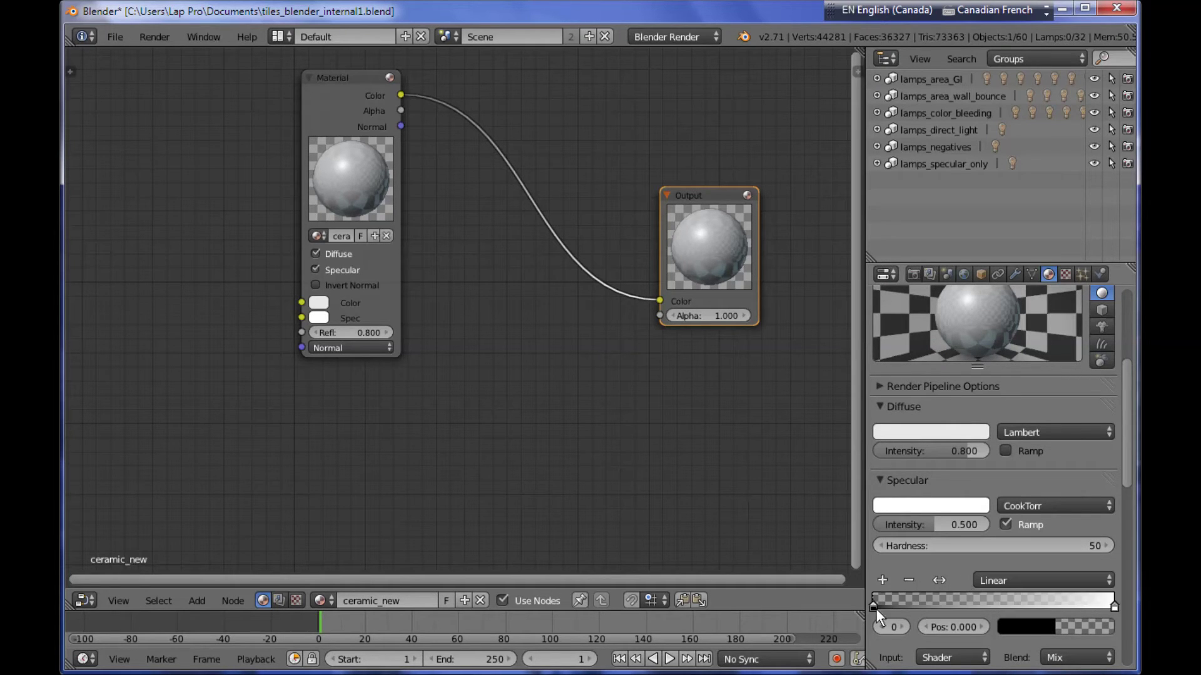
pyautogui.click(1025, 627)
pyautogui.moveTo(1098, 505); pyautogui.dragTo(1102, 397)
pyautogui.click(1031, 418)
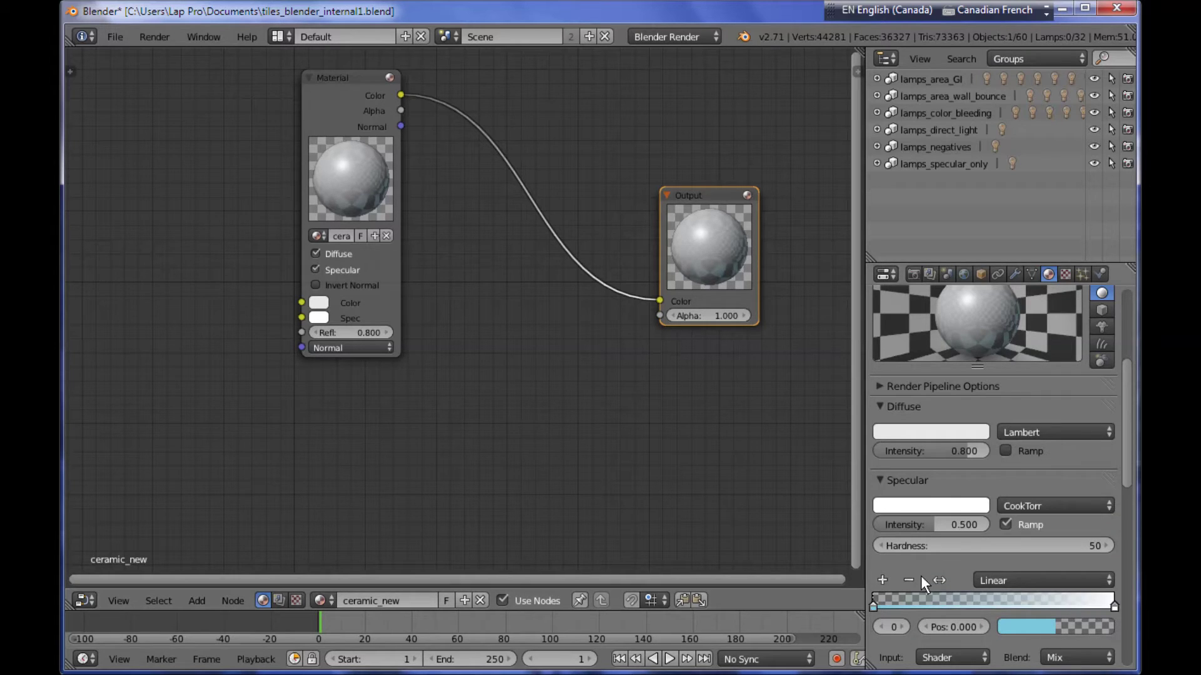
pyautogui.click(1036, 631)
pyautogui.moveTo(971, 602); pyautogui.dragTo(1086, 609)
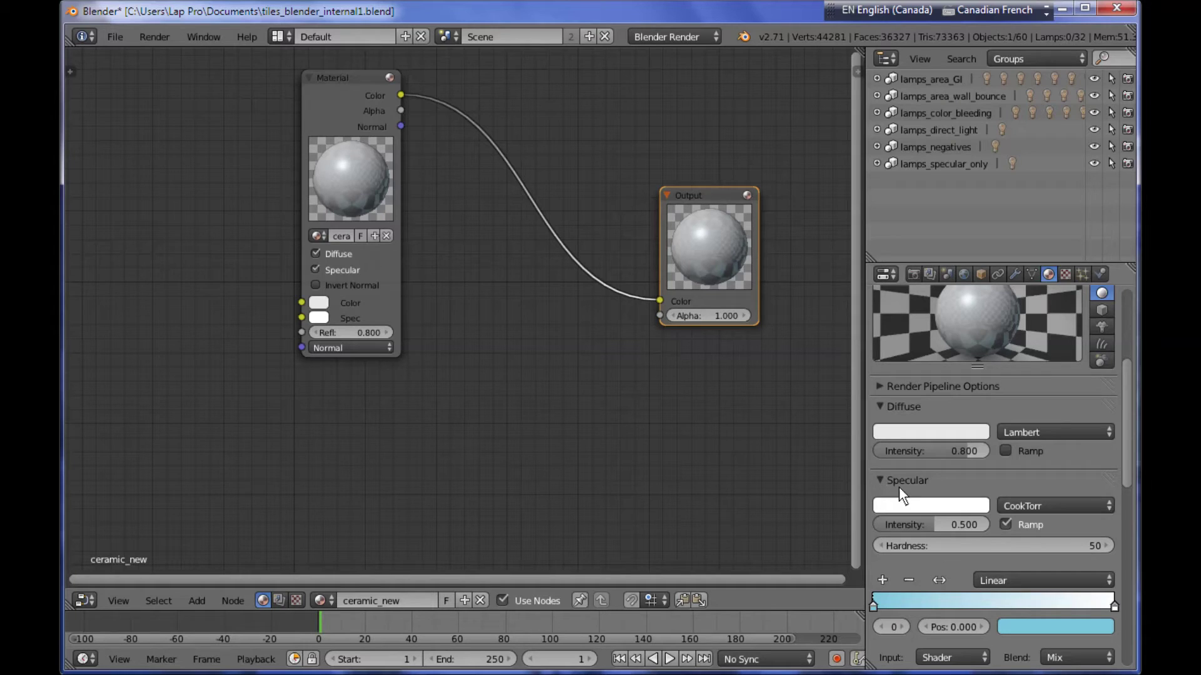
# Switch the specular shader to WardIso with slope 0.070.
pyautogui.click(1064, 504)
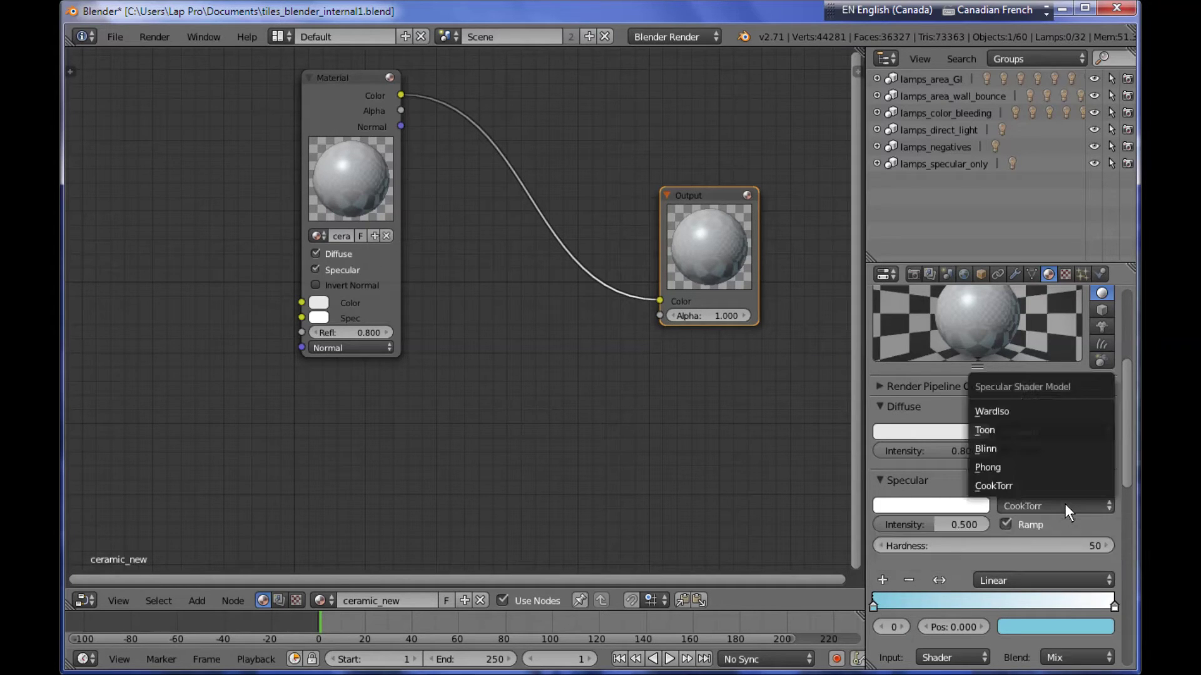
pyautogui.click(1064, 415)
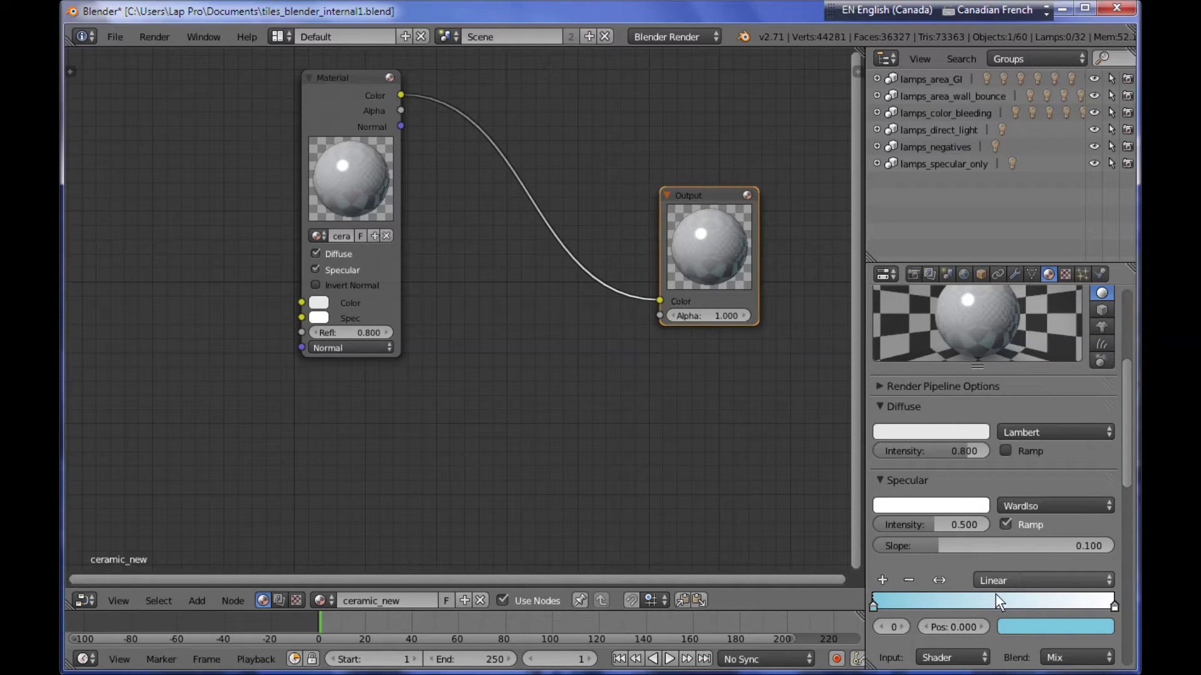
pyautogui.moveTo(939, 545); pyautogui.dragTo(925, 550)
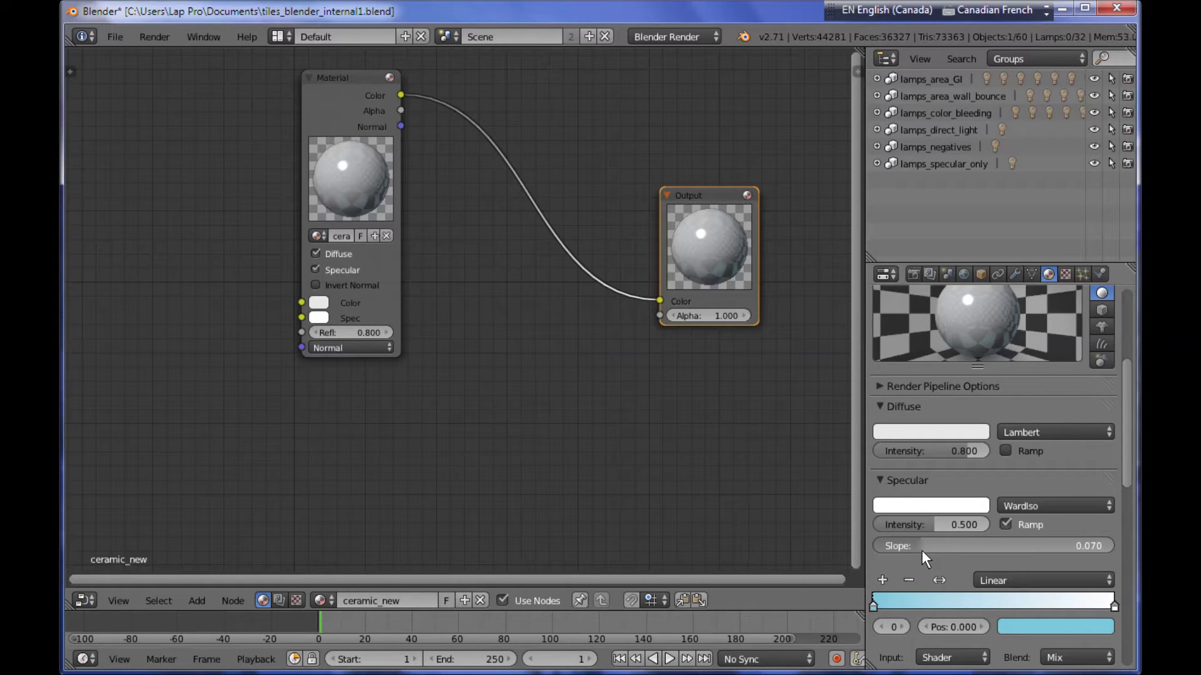
pyautogui.scroll(4, 1066, 432)
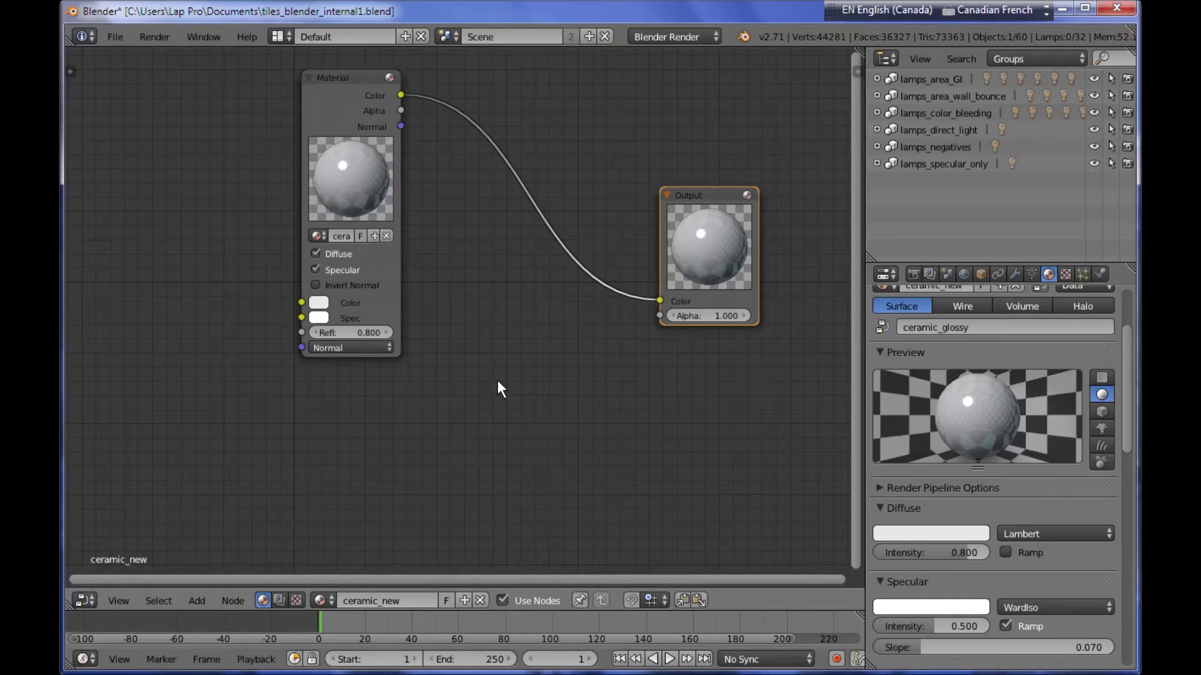
pyautogui.moveTo(488, 389); pyautogui.dragTo(564, 339, button='middle')
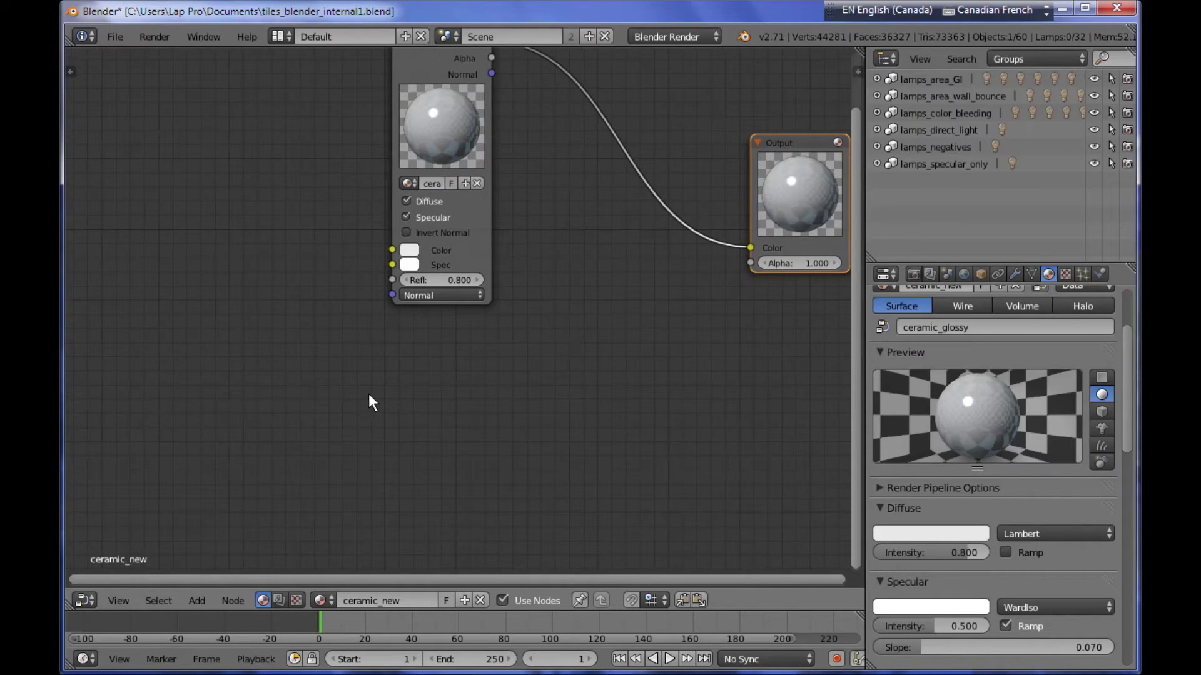
# Add a second Material node below with a new material named ceramic_rough.
pyautogui.hotkey('shift', 'a')
pyautogui.moveTo(361, 418)
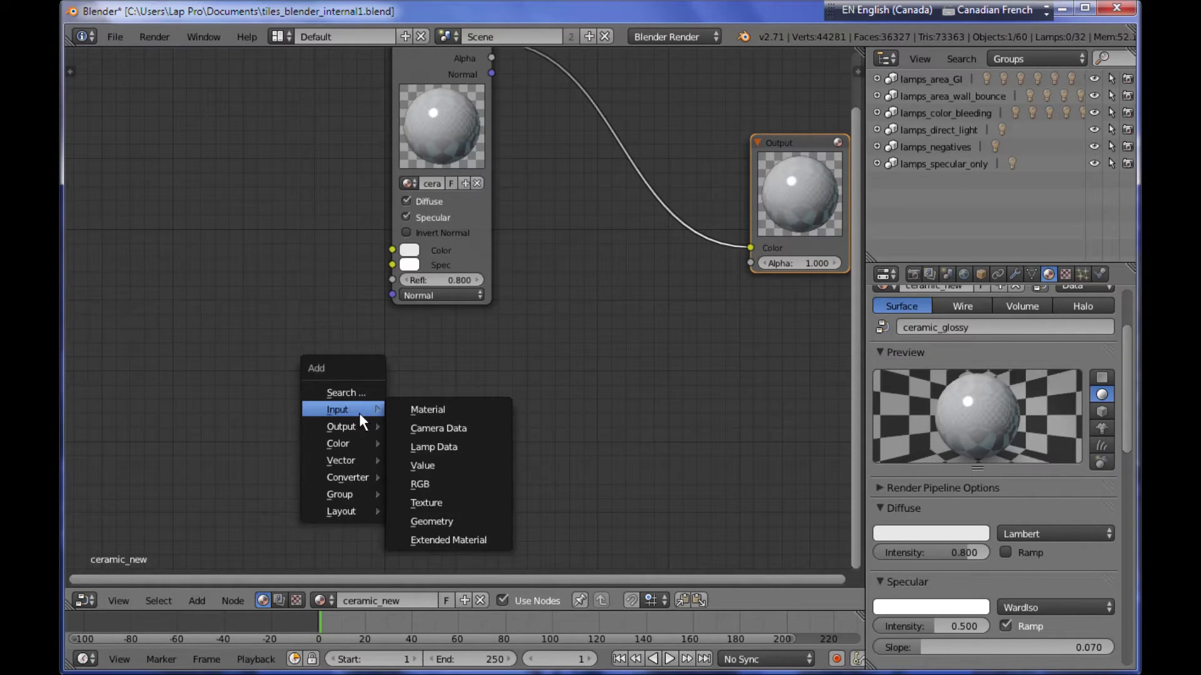
pyautogui.click(479, 412)
pyautogui.click(480, 459)
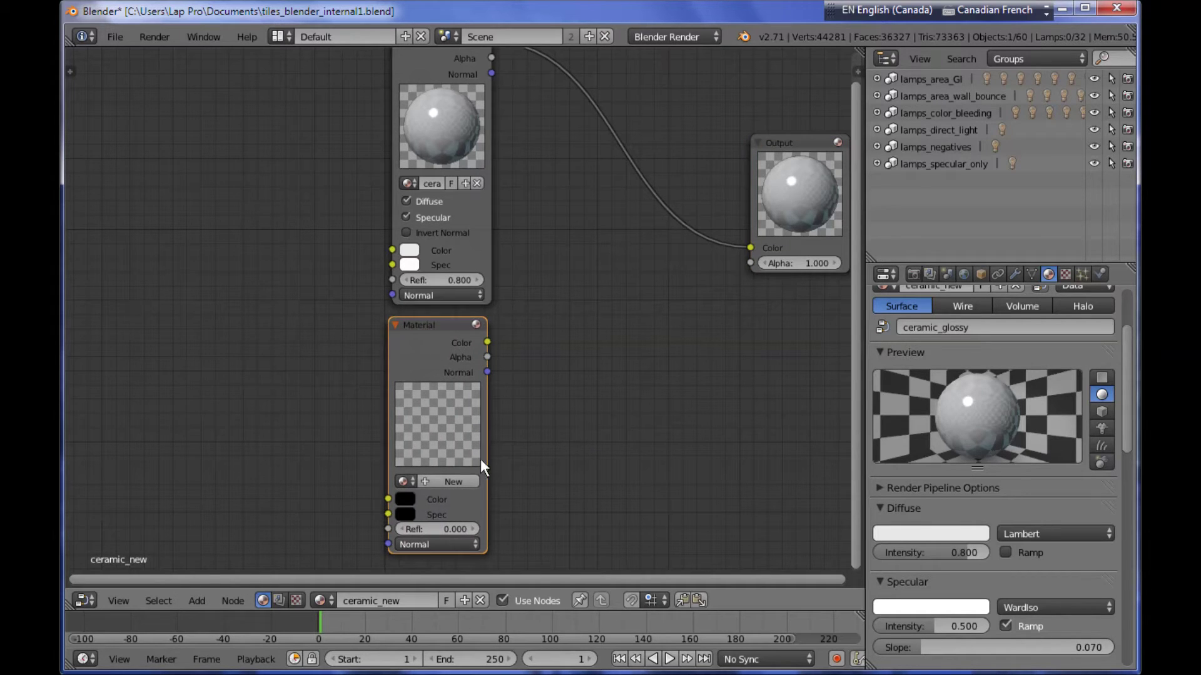
pyautogui.click(459, 480)
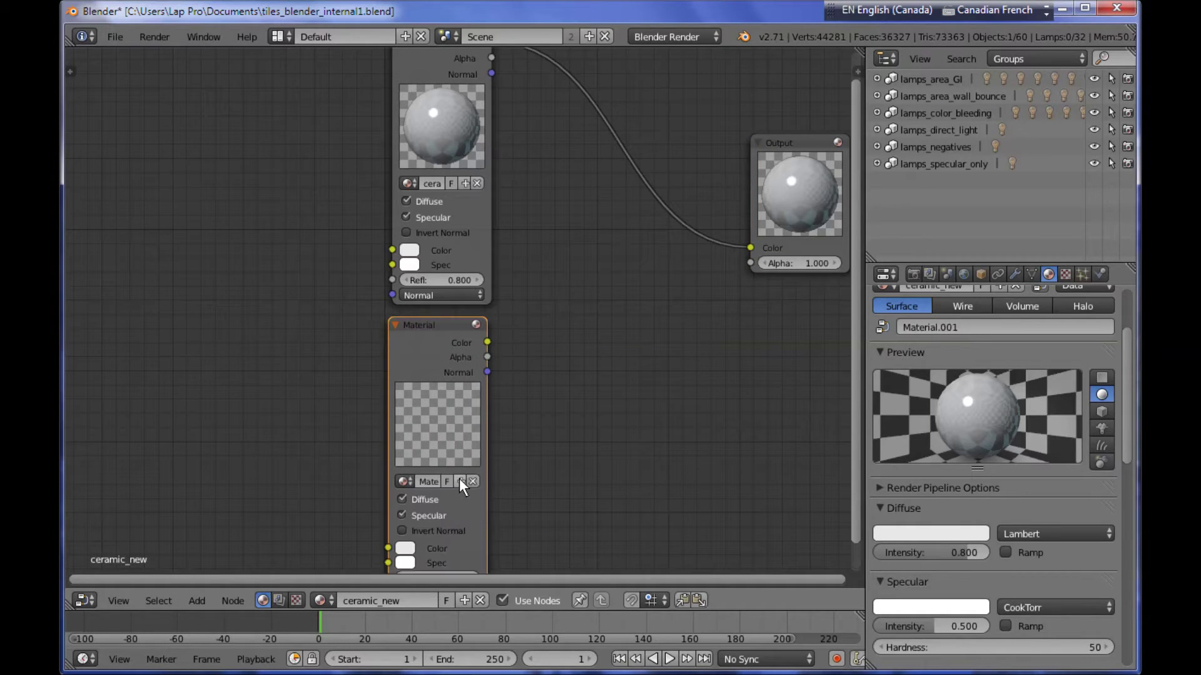
pyautogui.press('KP_Decimal')
pyautogui.click(480, 436)
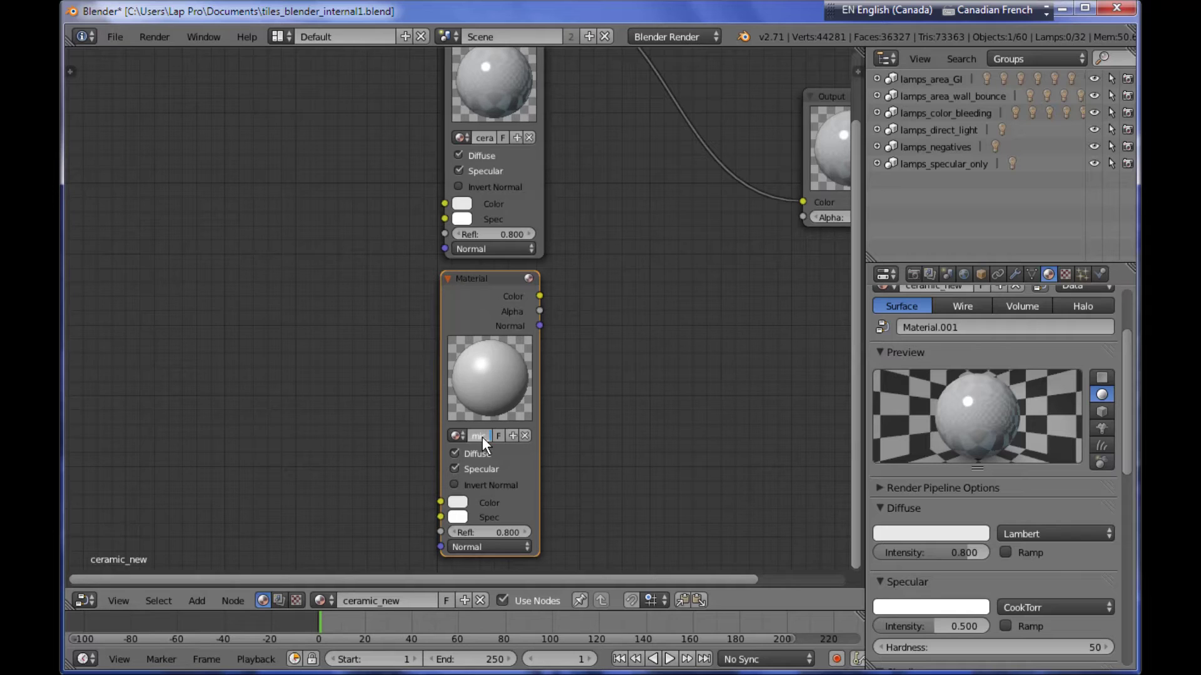
pyautogui.write('ceramic_rough')
pyautogui.press('Return')
# Make ceramic_rough orange and eyedrop a pale peach colour onto the upper node.
pyautogui.click(461, 504)
pyautogui.moveTo(505, 350); pyautogui.dragTo(501, 381)
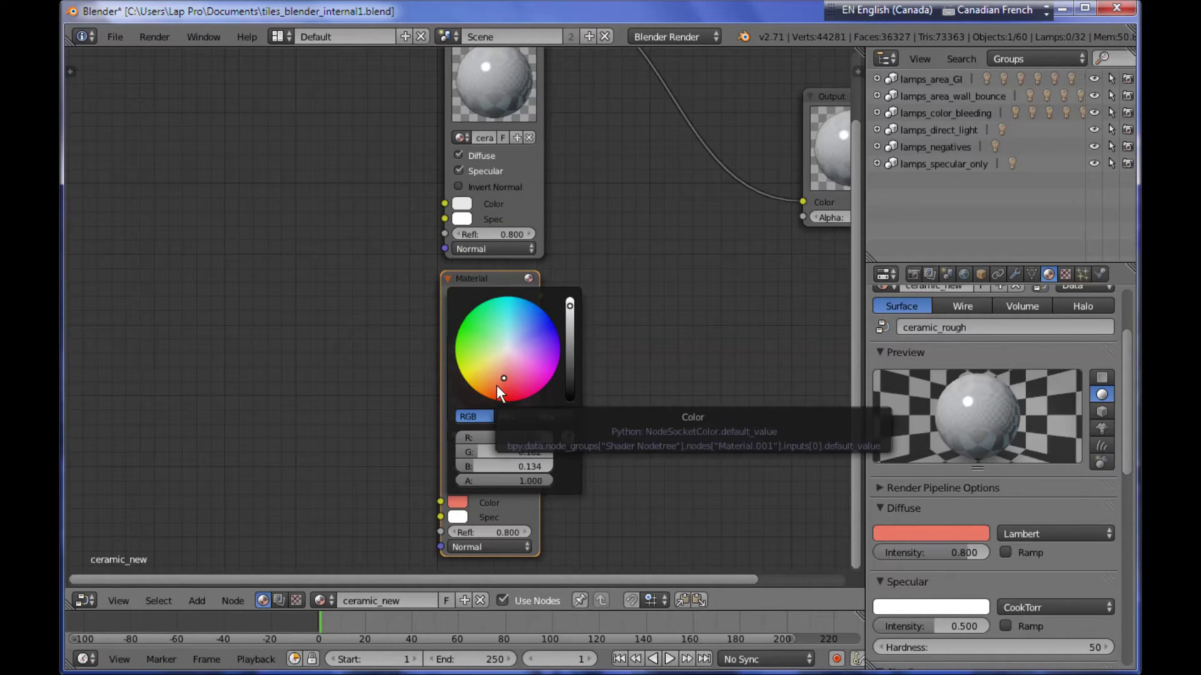
pyautogui.moveTo(503, 375); pyautogui.dragTo(492, 384)
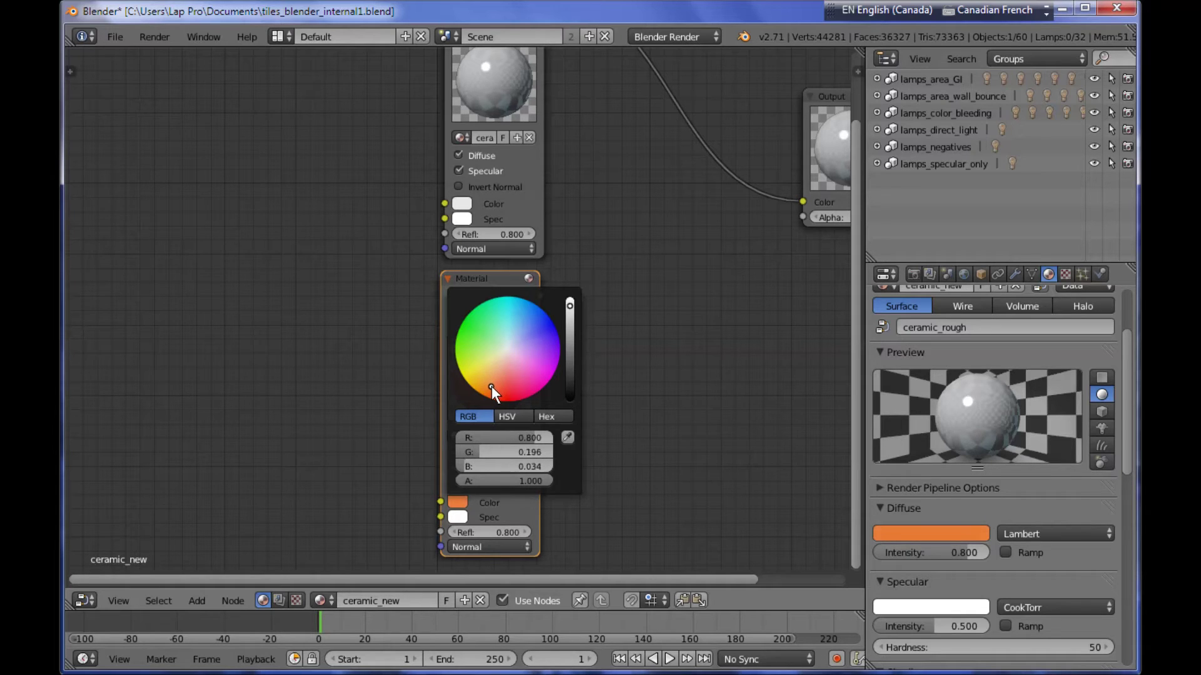
pyautogui.click(468, 205)
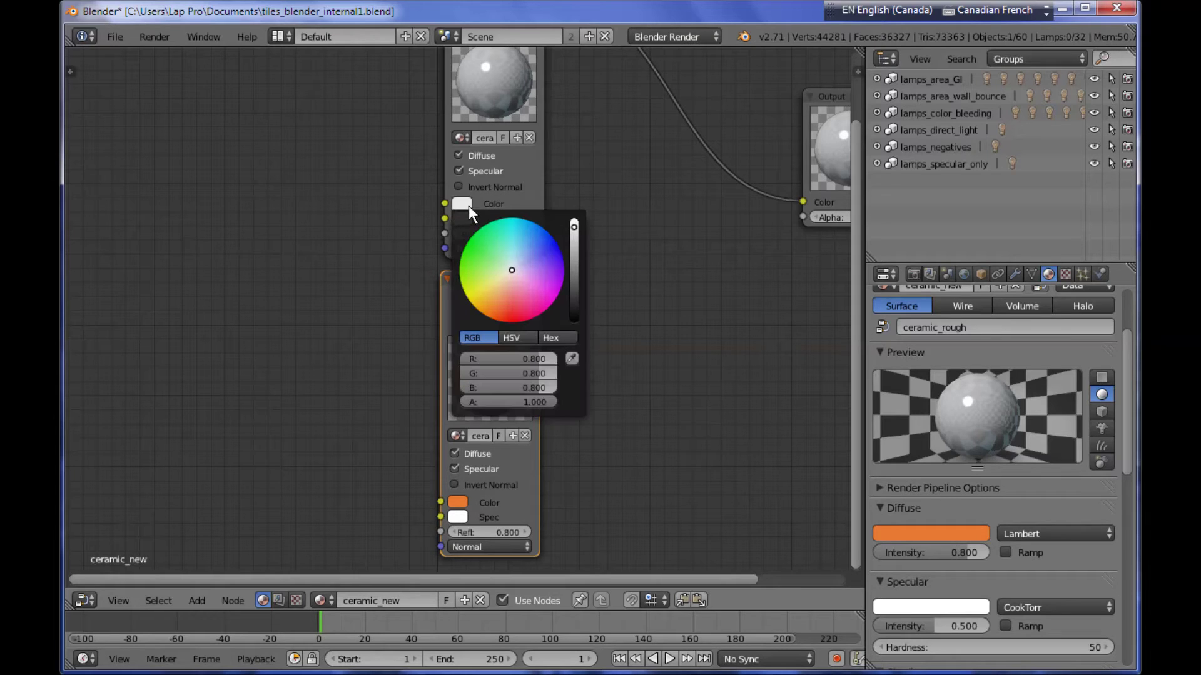
pyautogui.click(572, 357)
pyautogui.click(459, 502)
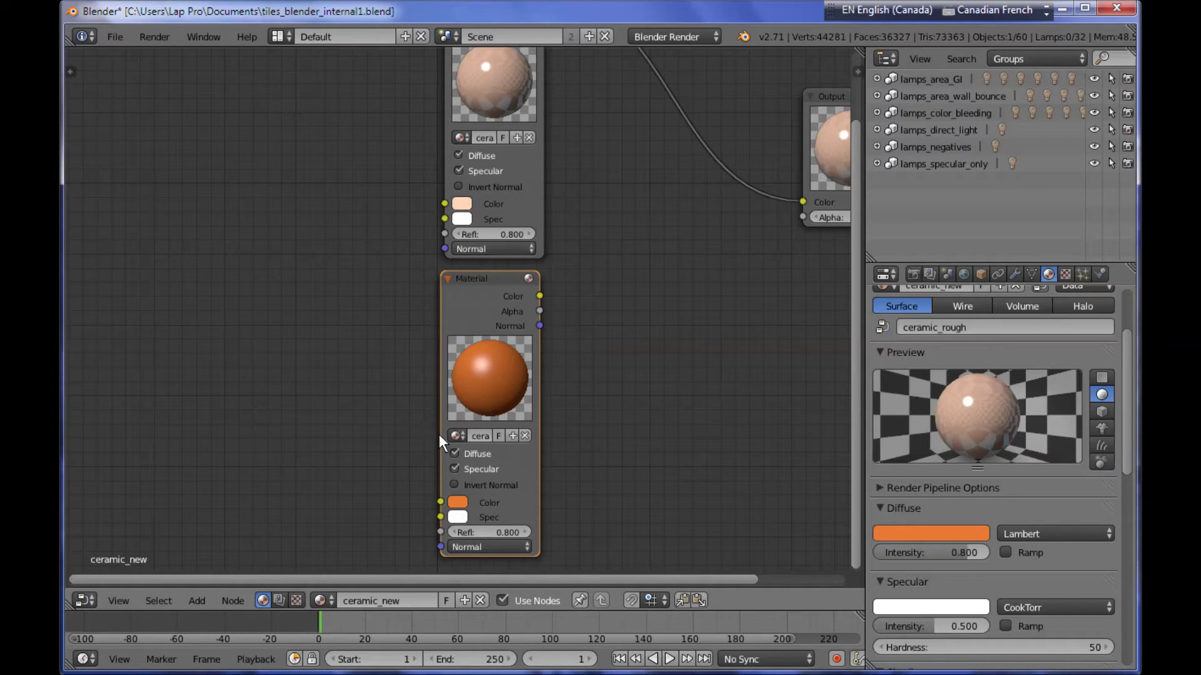
# Change the upper ceramic_glossy node's colour to orange to match ceramic_rough.
pyautogui.click(463, 204)
pyautogui.moveTo(505, 287); pyautogui.dragTo(497, 298)
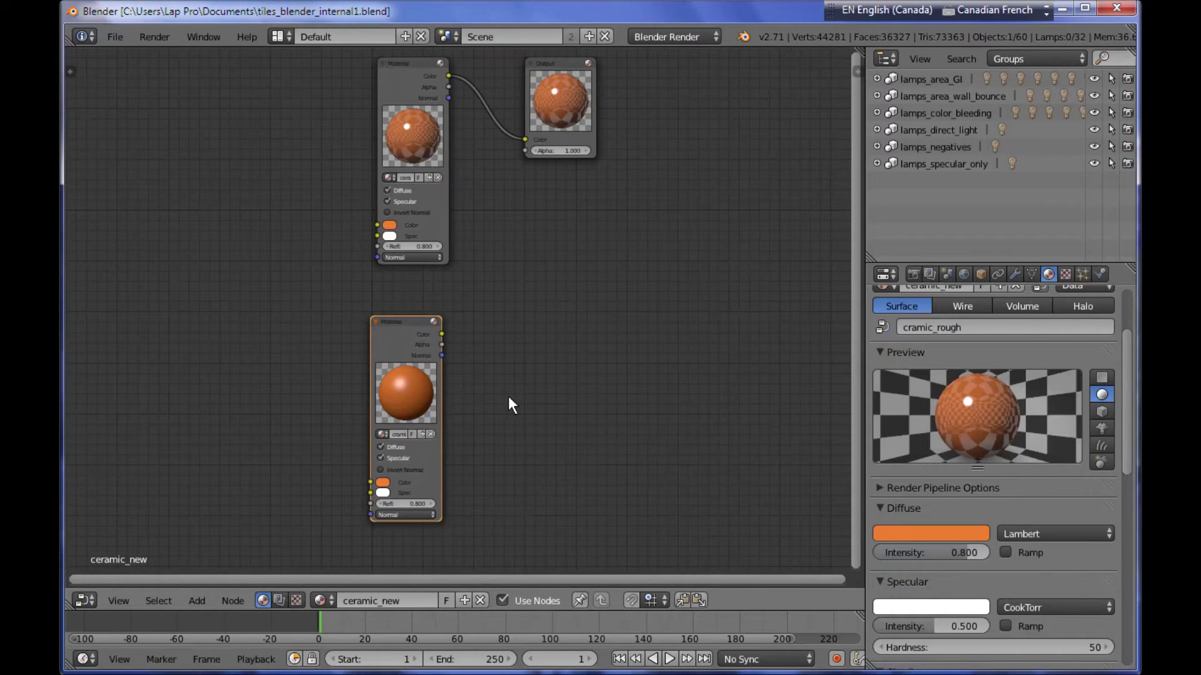
pyautogui.rightClick(426, 445)
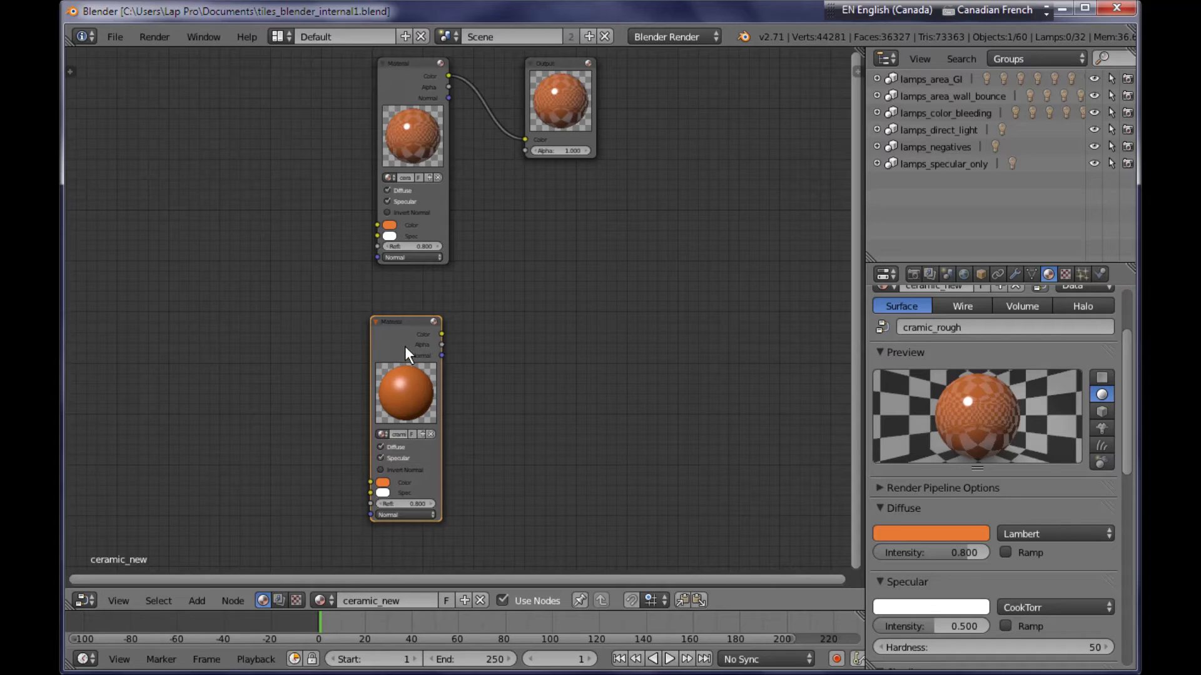
# Rearrange the nodes, moving the Output node right and the top Material node lower.
pyautogui.moveTo(403, 346)
pyautogui.mouseDown()
pyautogui.moveTo(421, 322)
pyautogui.moveTo(411, 345)
pyautogui.mouseUp()
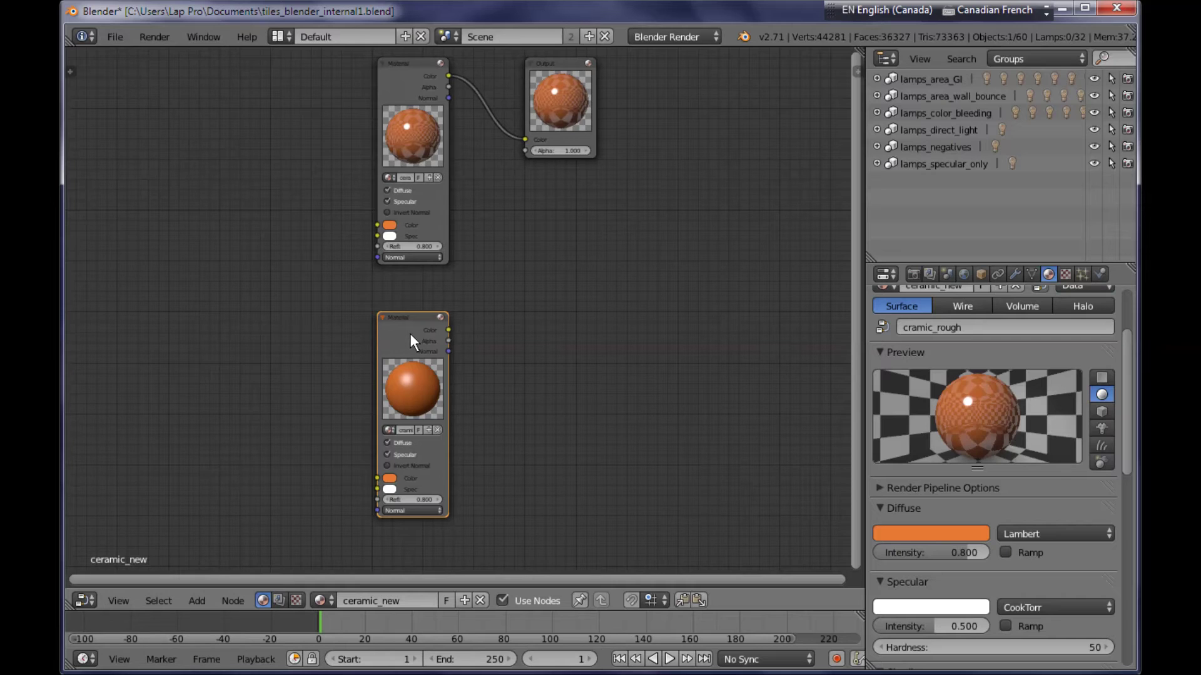
pyautogui.scroll(4, 1093, 376)
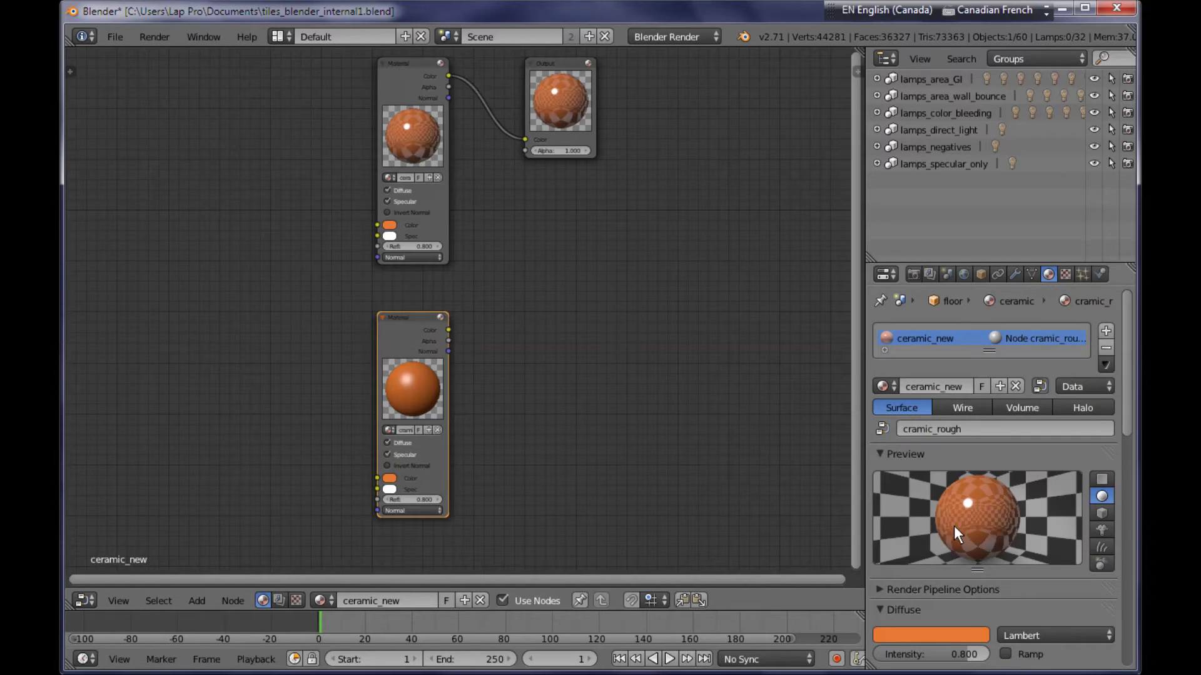
pyautogui.moveTo(555, 63); pyautogui.dragTo(687, 240)
pyautogui.moveTo(420, 73)
pyautogui.mouseDown()
pyautogui.moveTo(407, 115)
pyautogui.moveTo(436, 94)
pyautogui.moveTo(424, 92)
pyautogui.mouseUp()
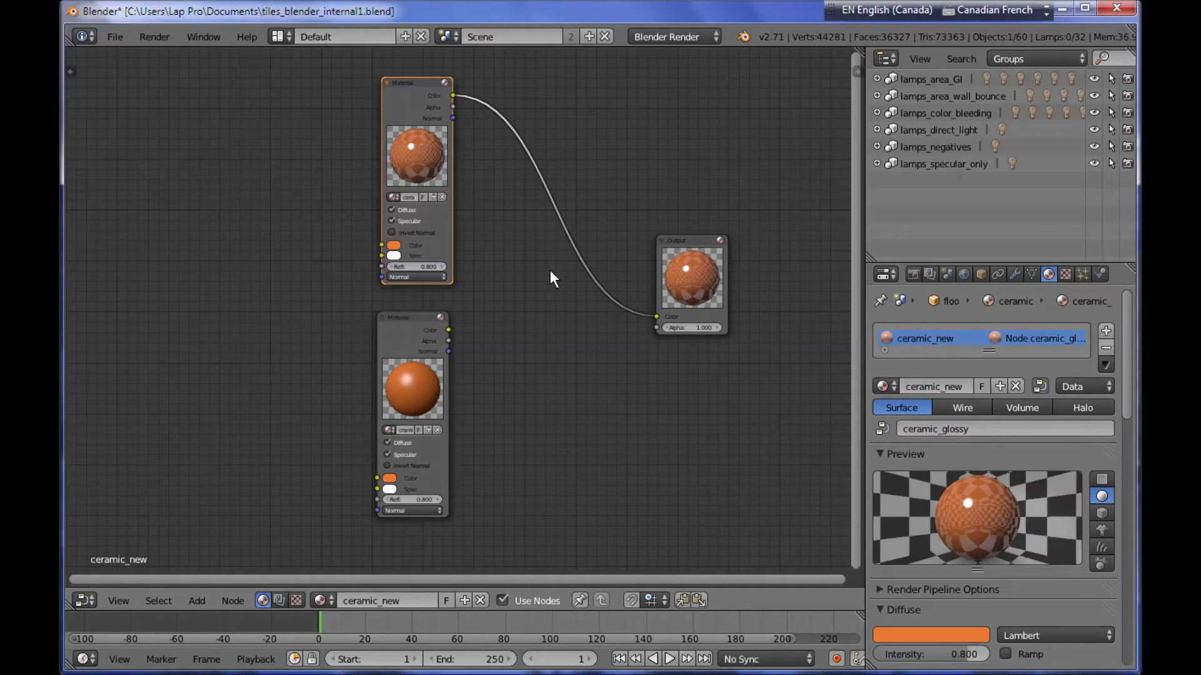
# Insert a MixRGB node between Material and Output, wiring ceramic_rough into Color2.
pyautogui.hotkey('shift', 'a')
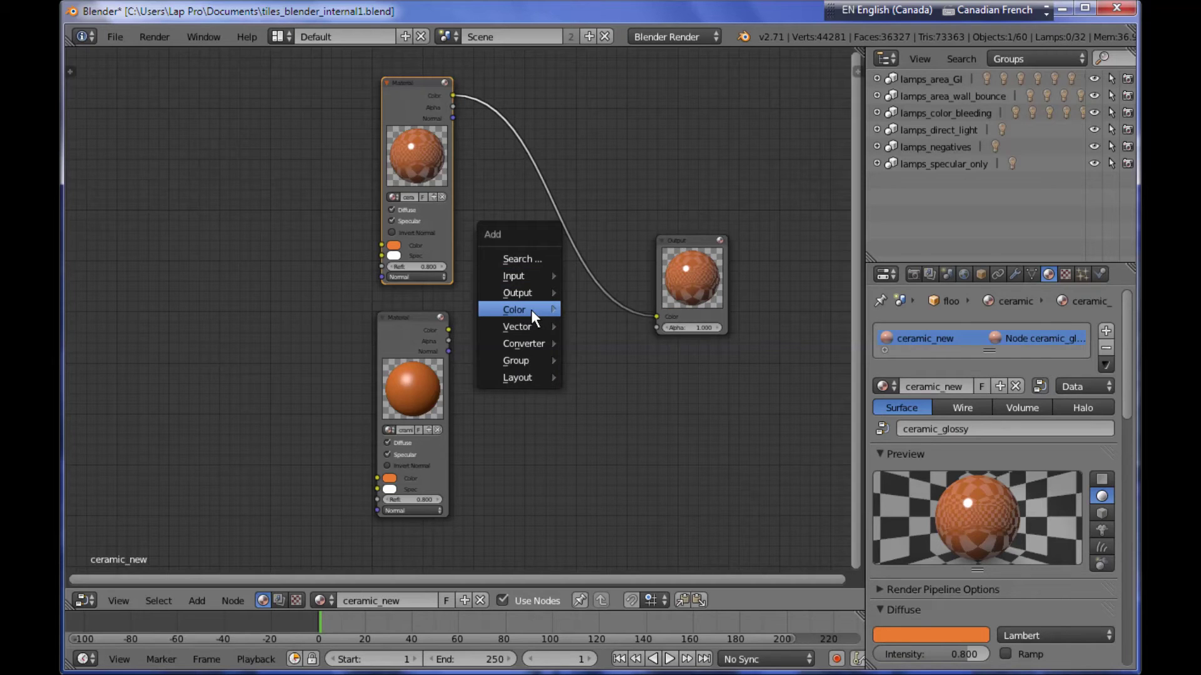
pyautogui.moveTo(531, 310)
pyautogui.click(602, 309)
pyautogui.click(546, 222)
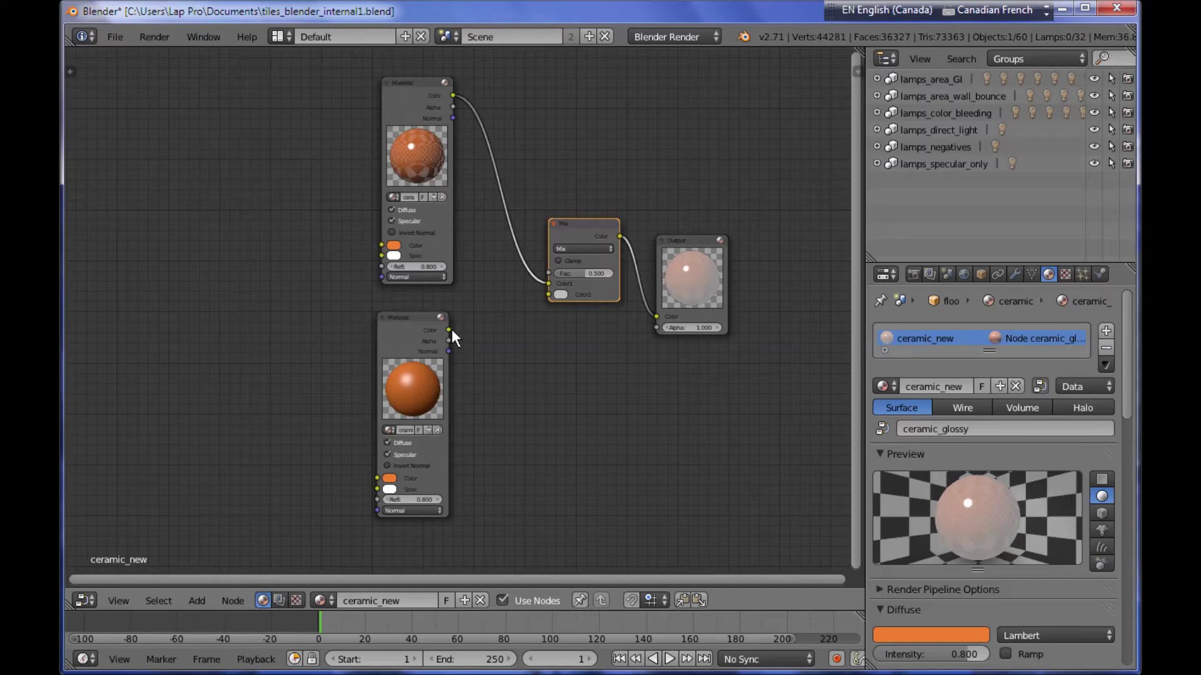
pyautogui.moveTo(449, 330); pyautogui.dragTo(548, 295)
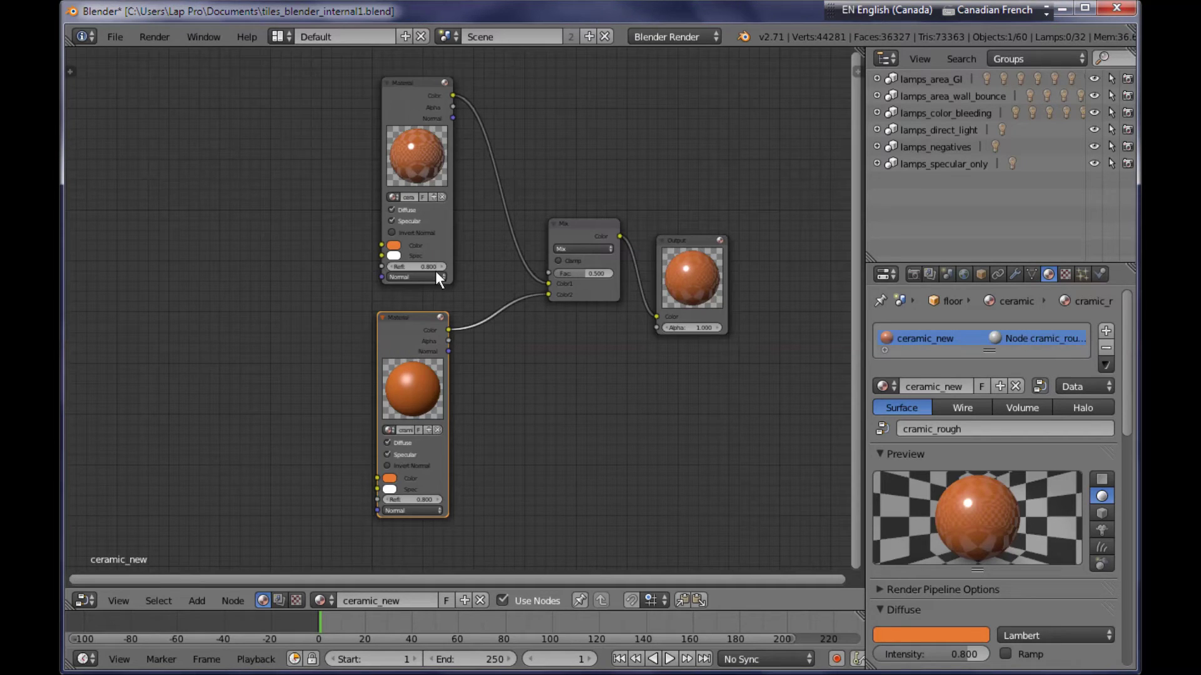
pyautogui.click(894, 388)
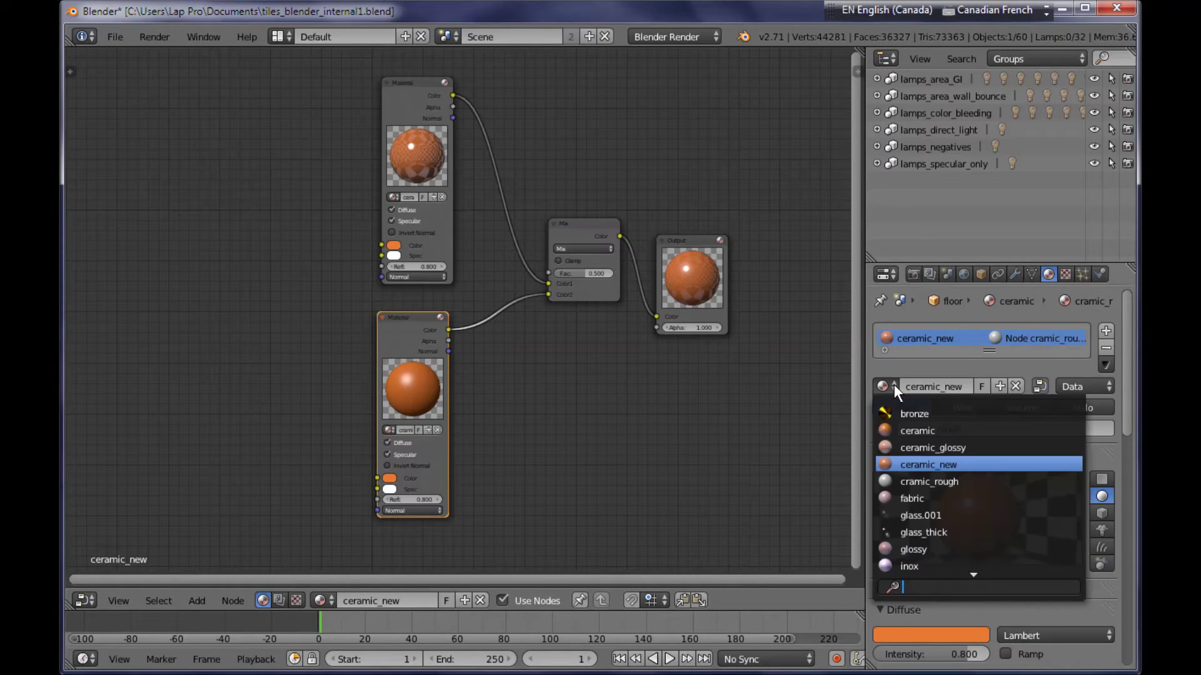
# Switch floor_1's material from ceramic_new to ceramic_rough using the material browser.
pyautogui.click(970, 481)
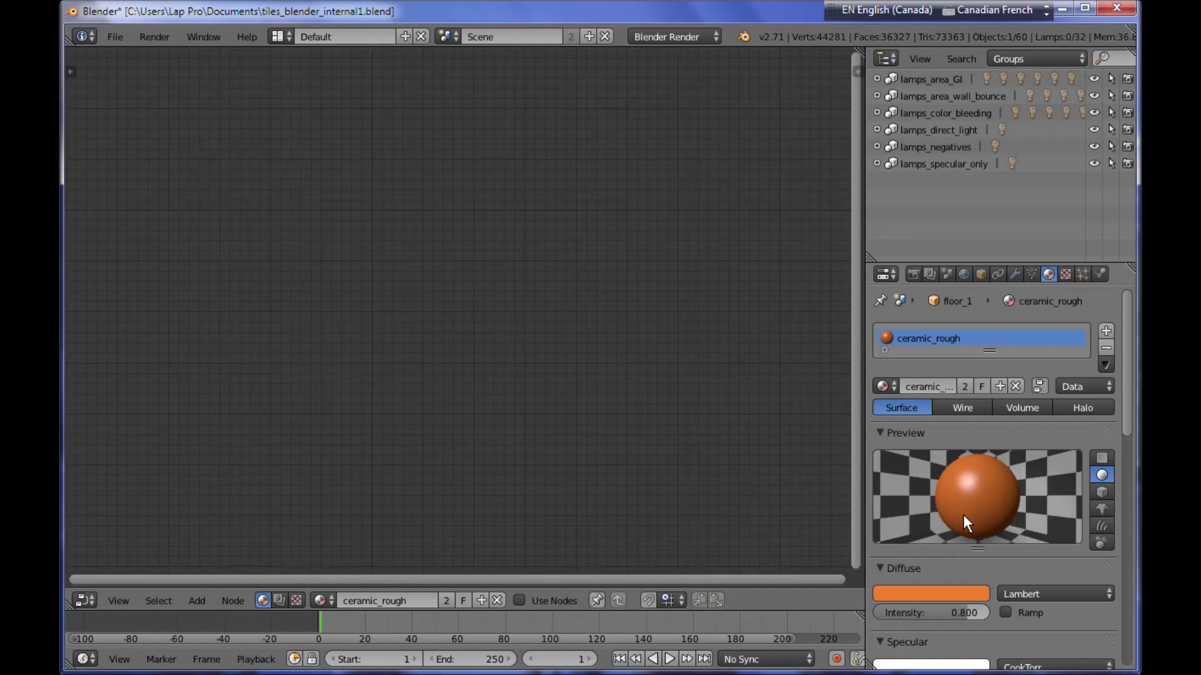
pyautogui.scroll(-3, 963, 542)
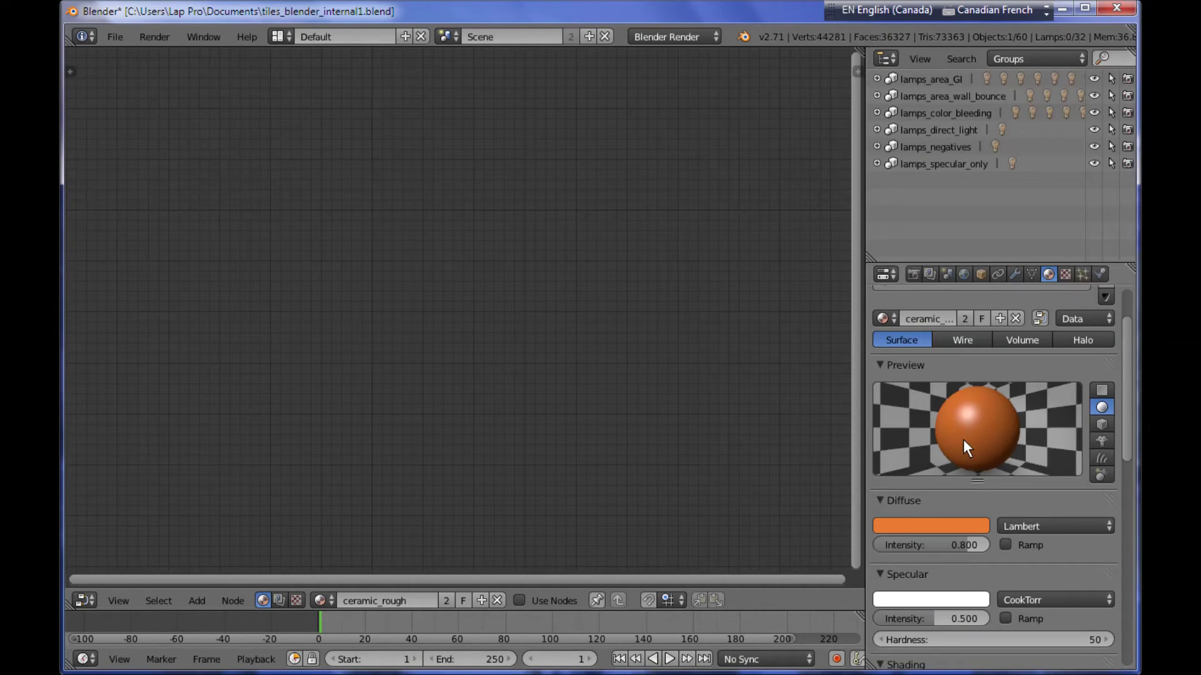
pyautogui.click(887, 320)
pyautogui.click(889, 318)
# Add a new Clouds texture to ceramic_rough and set its noise size to 0.14.
pyautogui.click(1066, 275)
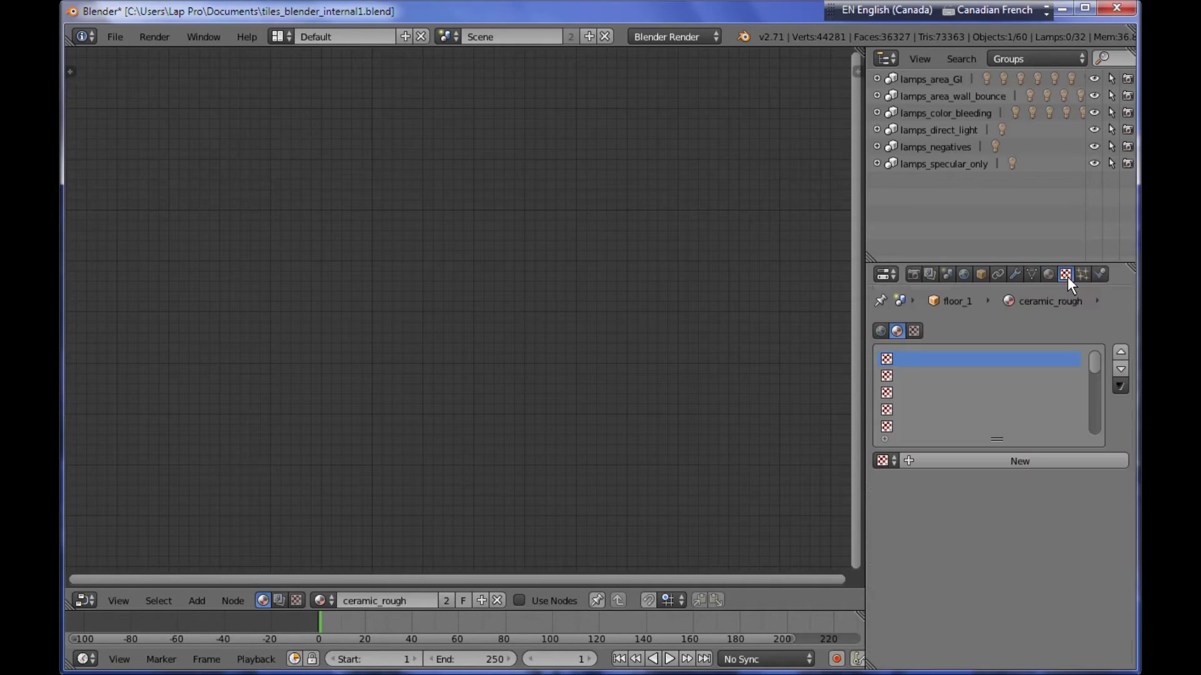
pyautogui.click(1033, 461)
pyautogui.scroll(-4, 1026, 491)
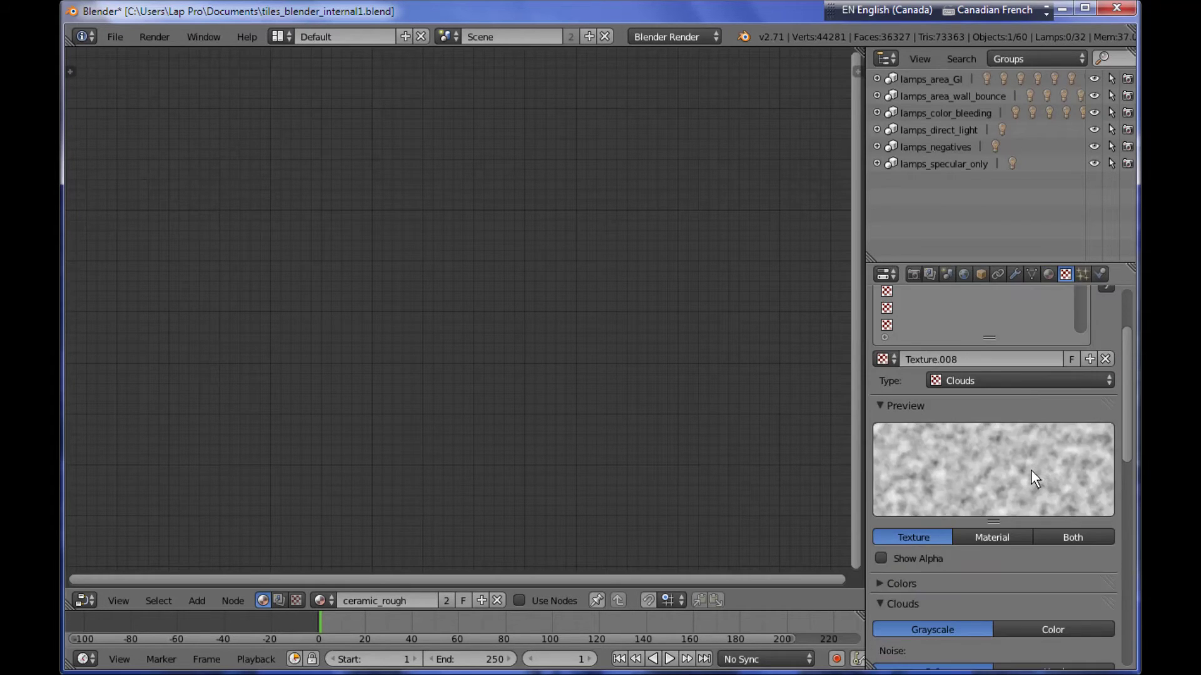
pyautogui.scroll(-7, 1021, 464)
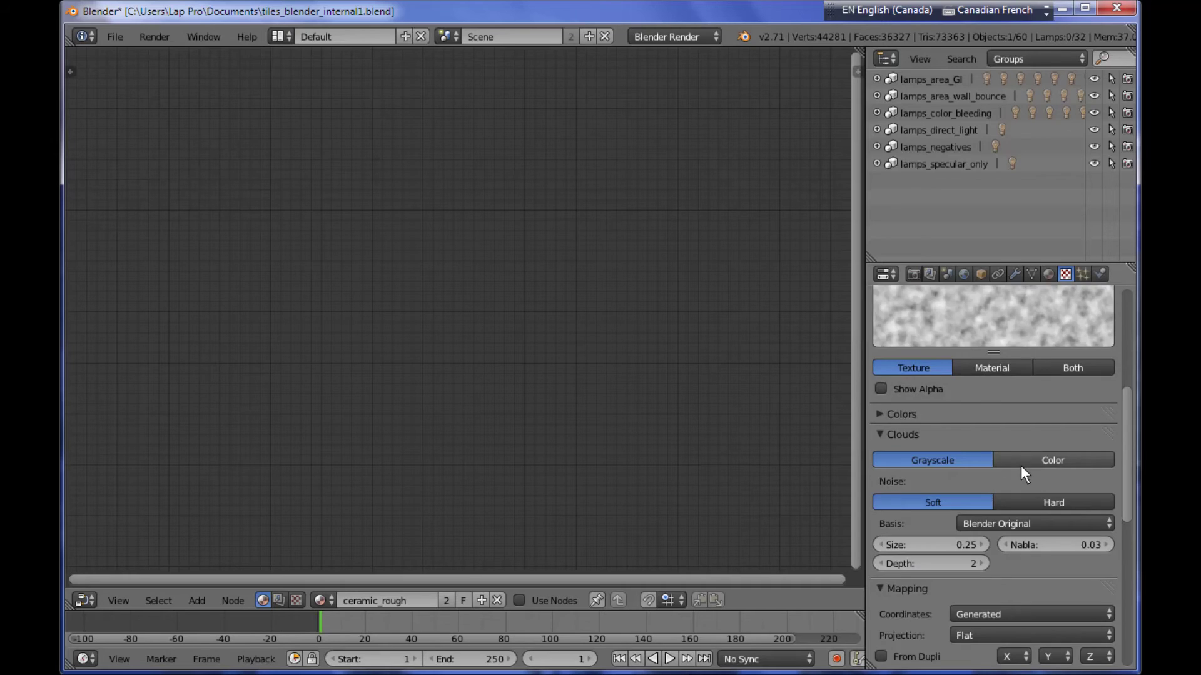
pyautogui.scroll(-3, 1020, 466)
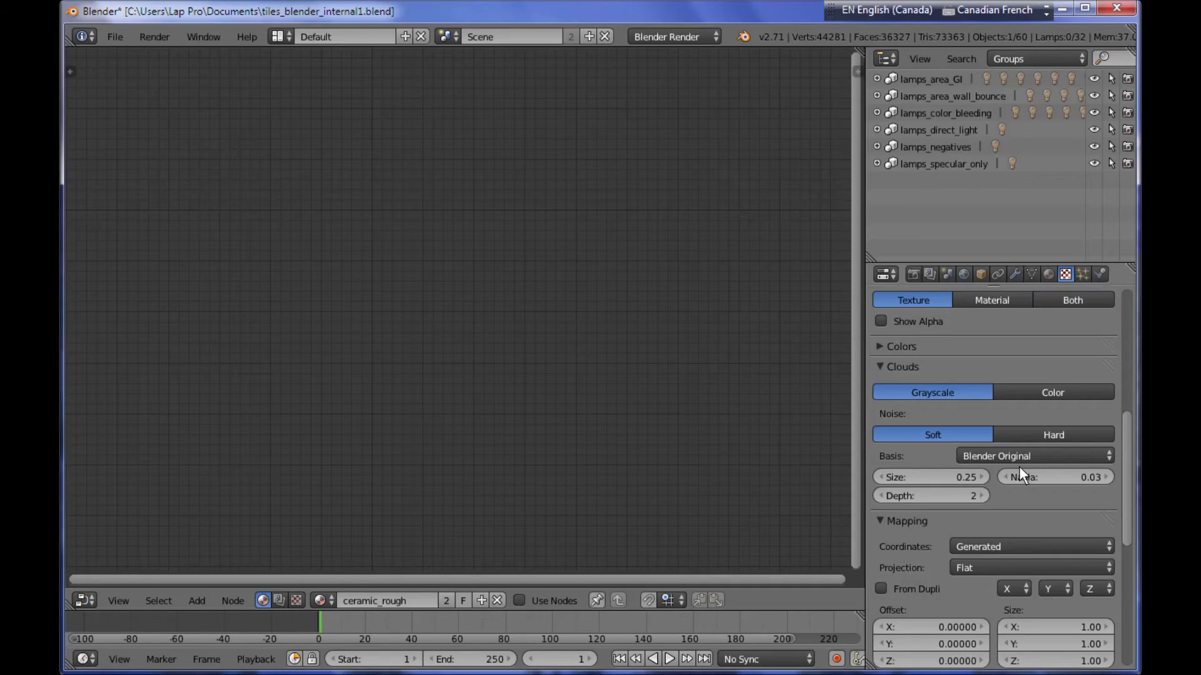
pyautogui.click(968, 479)
pyautogui.press('BackSpace')
pyautogui.write('0.14')
pyautogui.press('Return')
# Set the texture's influence to Geometry Normal 0.5, with Diffuse Color unticked.
pyautogui.scroll(-2, 1050, 500)
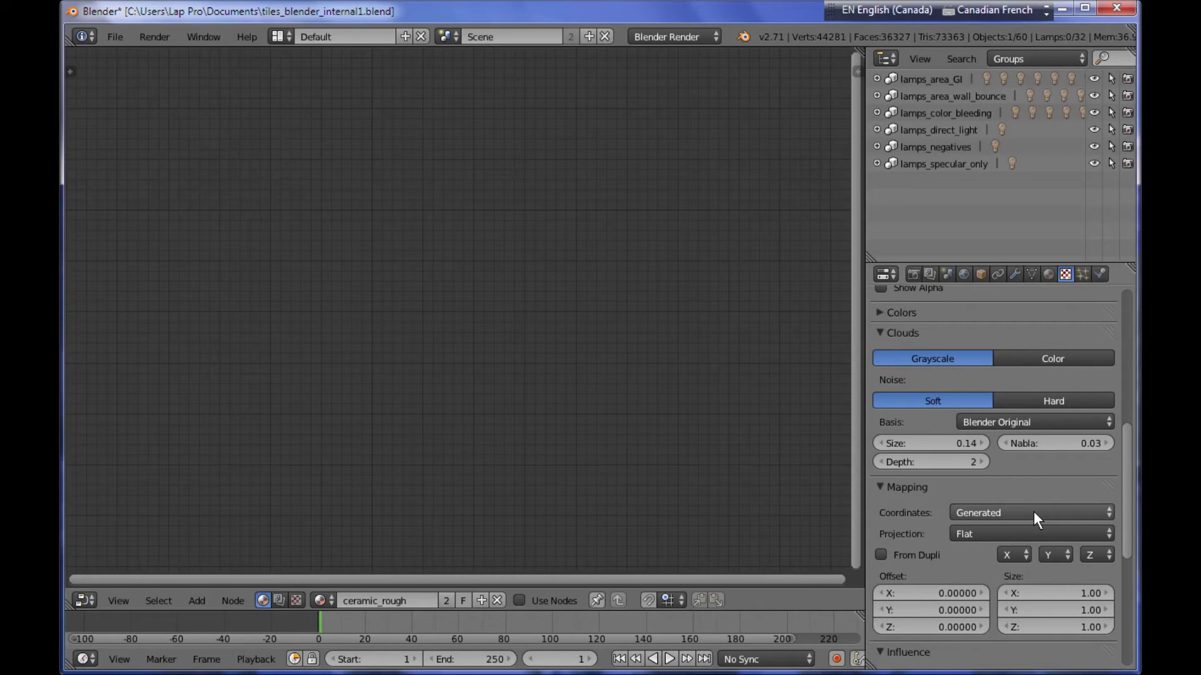
pyautogui.scroll(-5, 1035, 519)
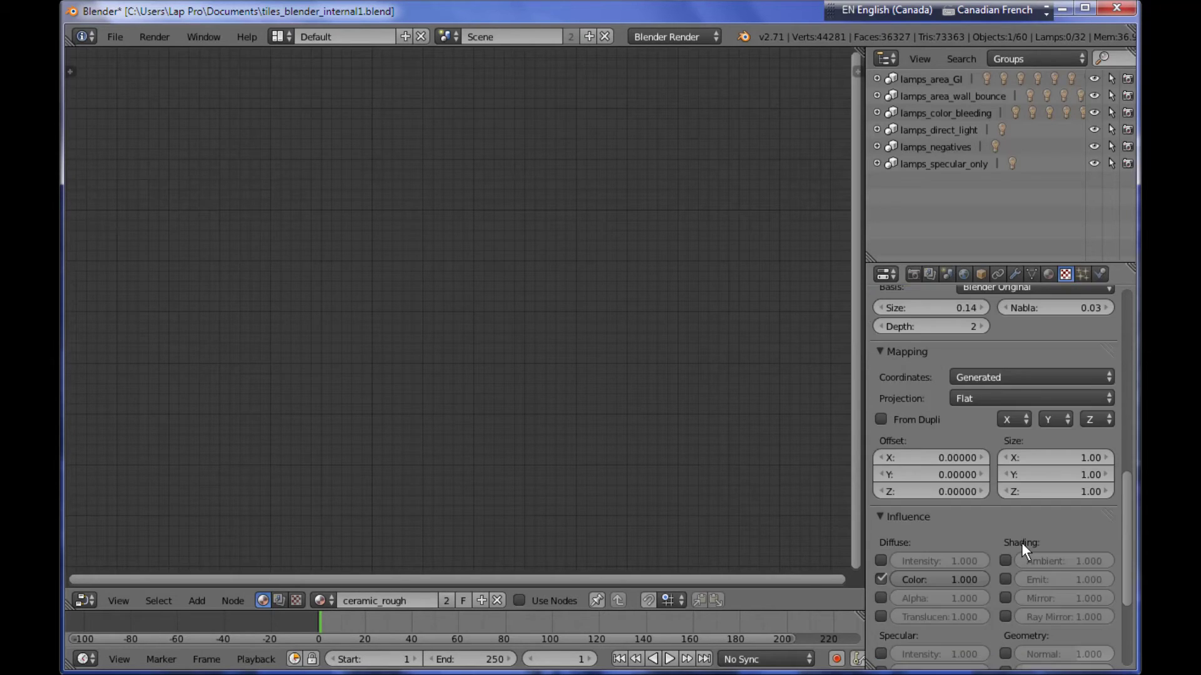
pyautogui.click(881, 579)
pyautogui.scroll(-2, 882, 570)
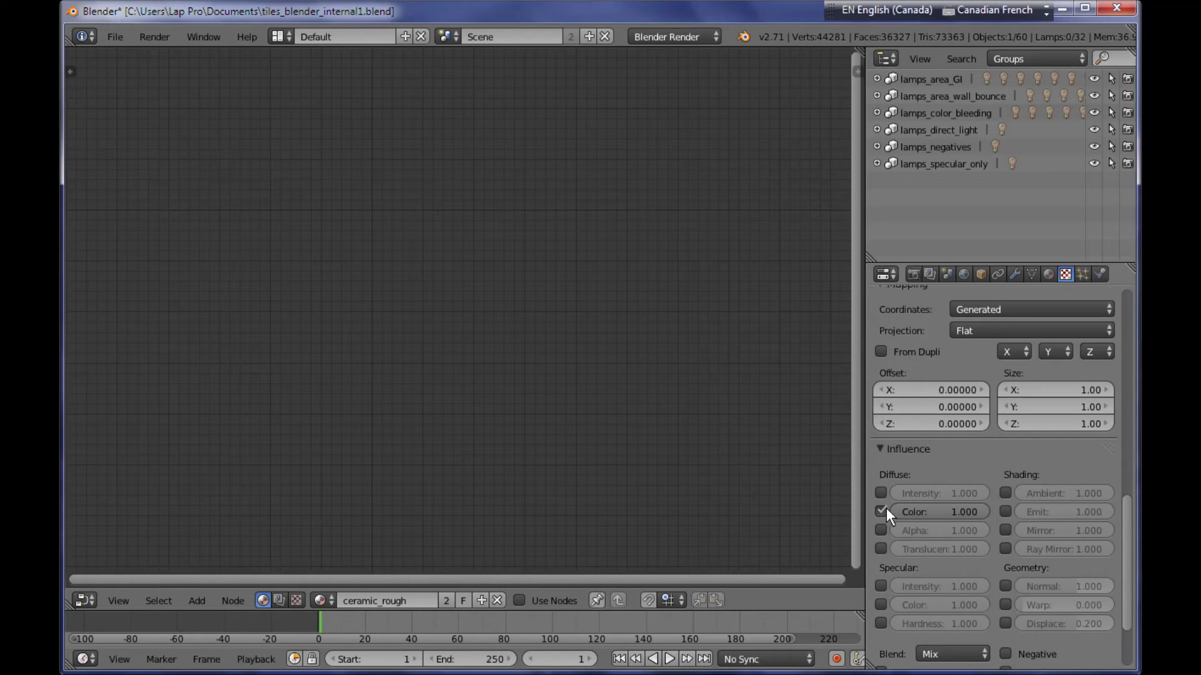
pyautogui.click(1005, 582)
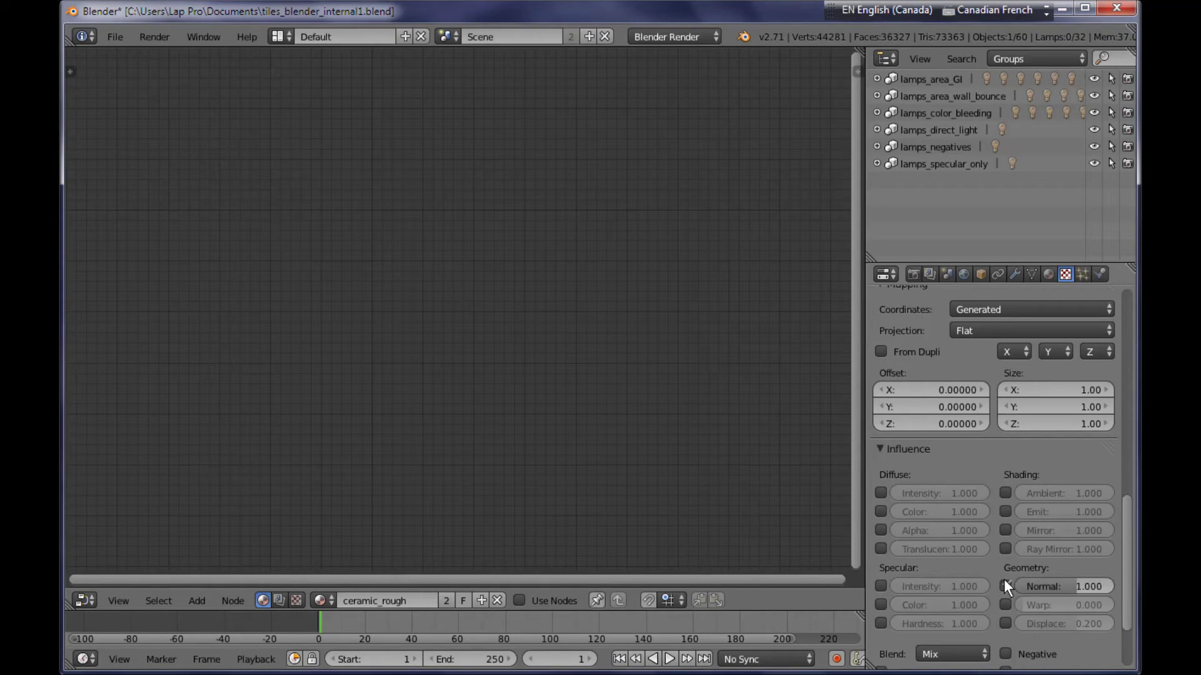
pyautogui.click(1050, 589)
pyautogui.write('1.0')
pyautogui.press('Return')
# Collapse the Clouds, Mapping and Influence panels and preview the texture on the material.
pyautogui.scroll(7, 1076, 385)
pyautogui.scroll(4, 1025, 431)
pyautogui.scroll(-4, 944, 463)
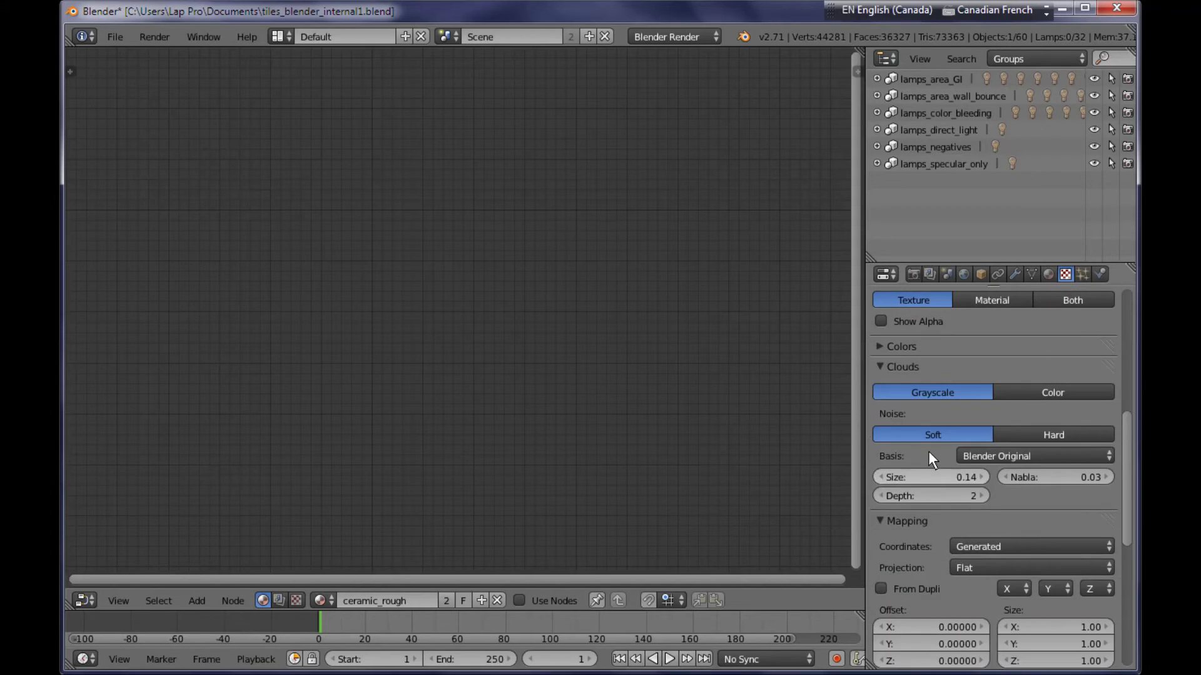
pyautogui.click(884, 367)
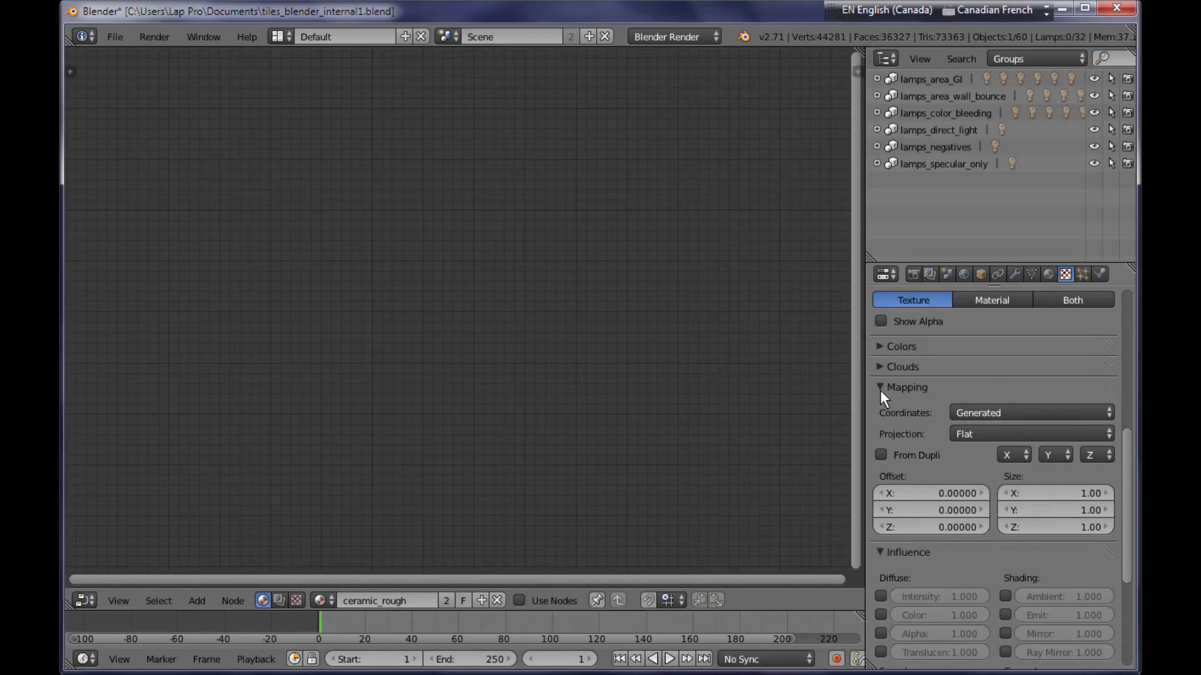
pyautogui.click(882, 389)
pyautogui.click(882, 407)
pyautogui.scroll(4, 969, 425)
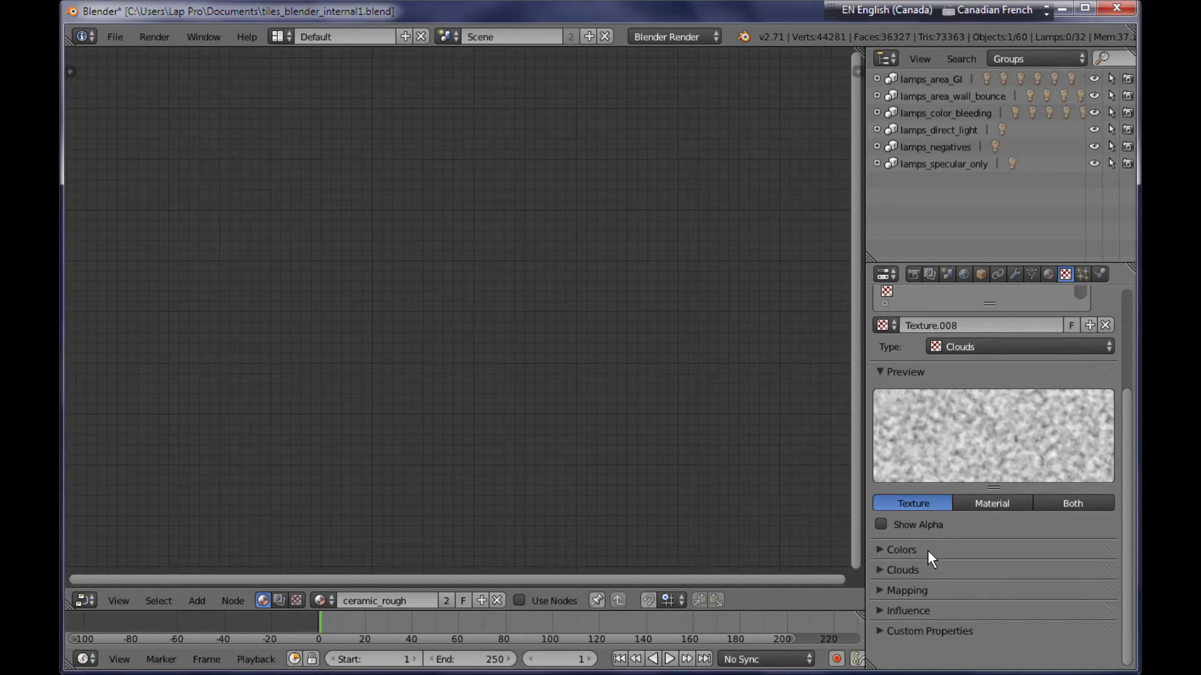
pyautogui.click(999, 505)
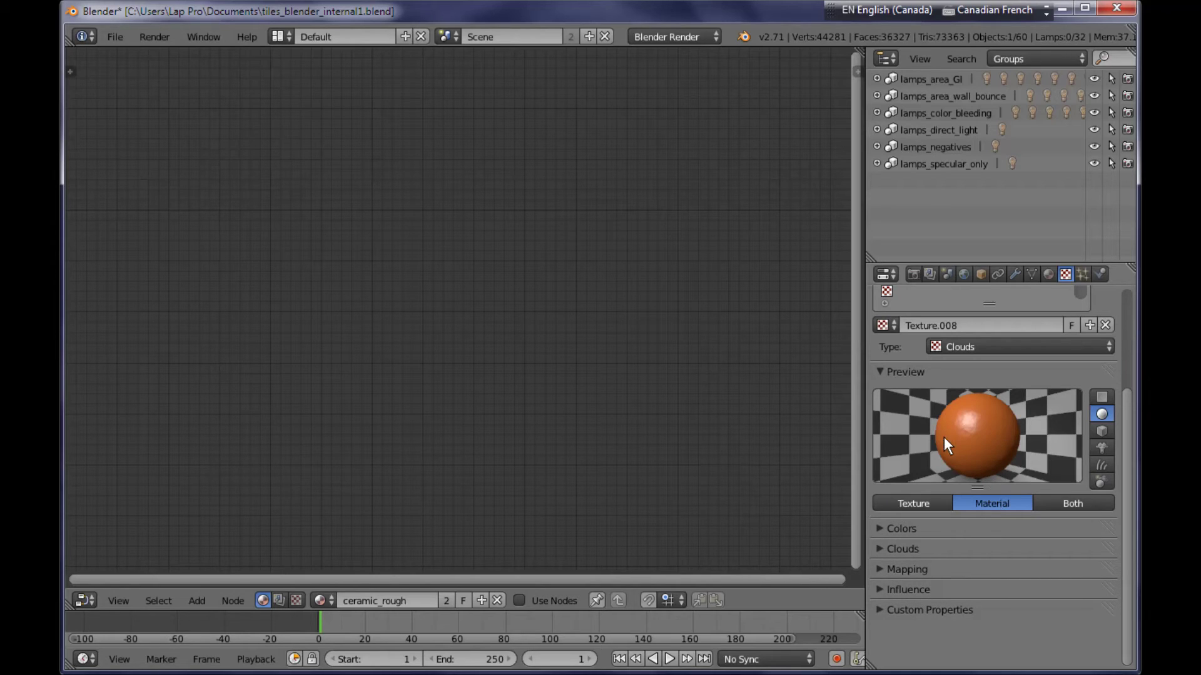
pyautogui.click(1049, 275)
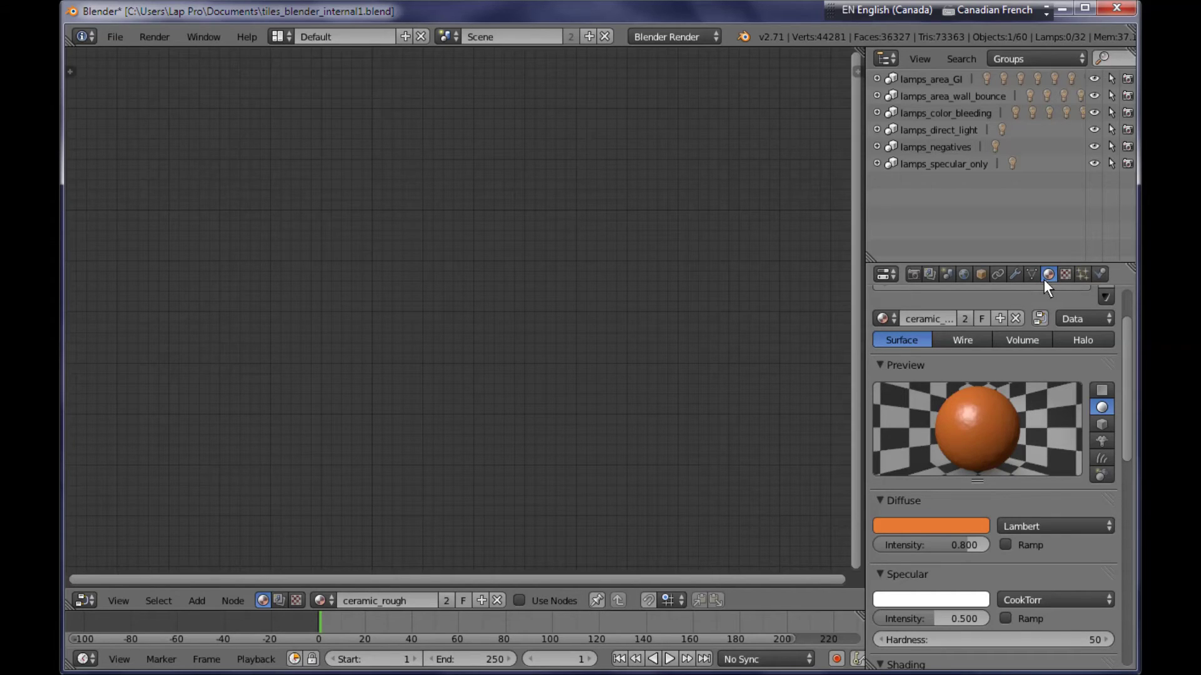
# Put ceramic_new back on the floor and re-centre its node tree in the Node Editor.
pyautogui.click(895, 320)
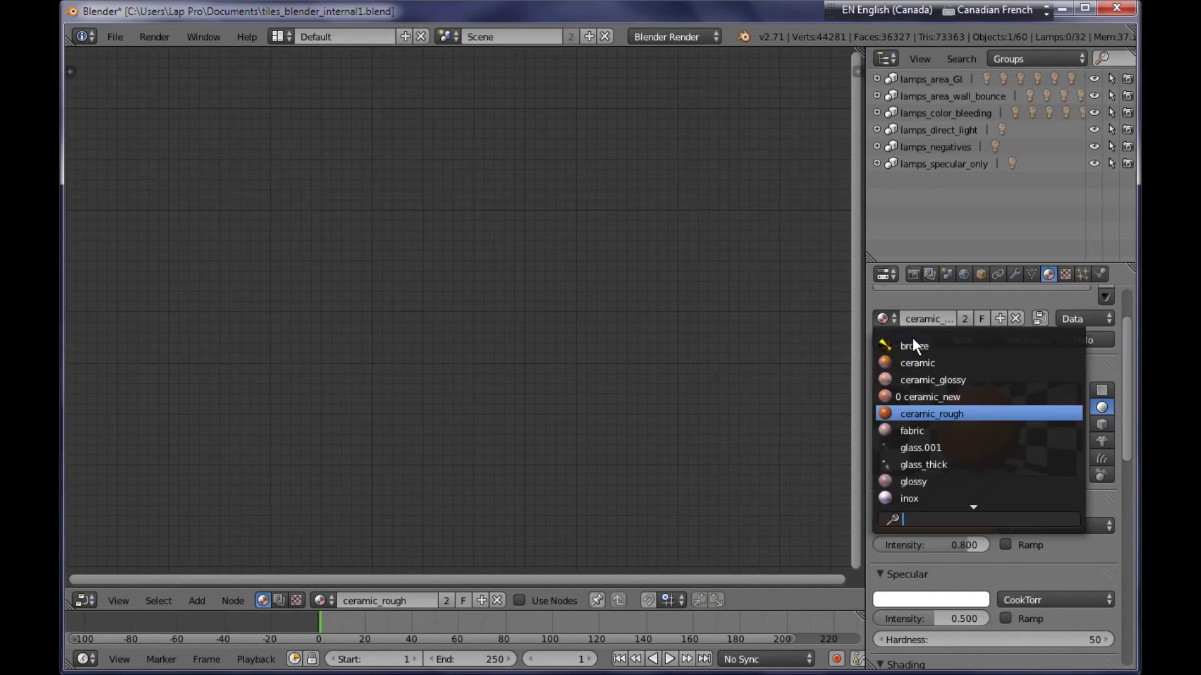
pyautogui.click(975, 397)
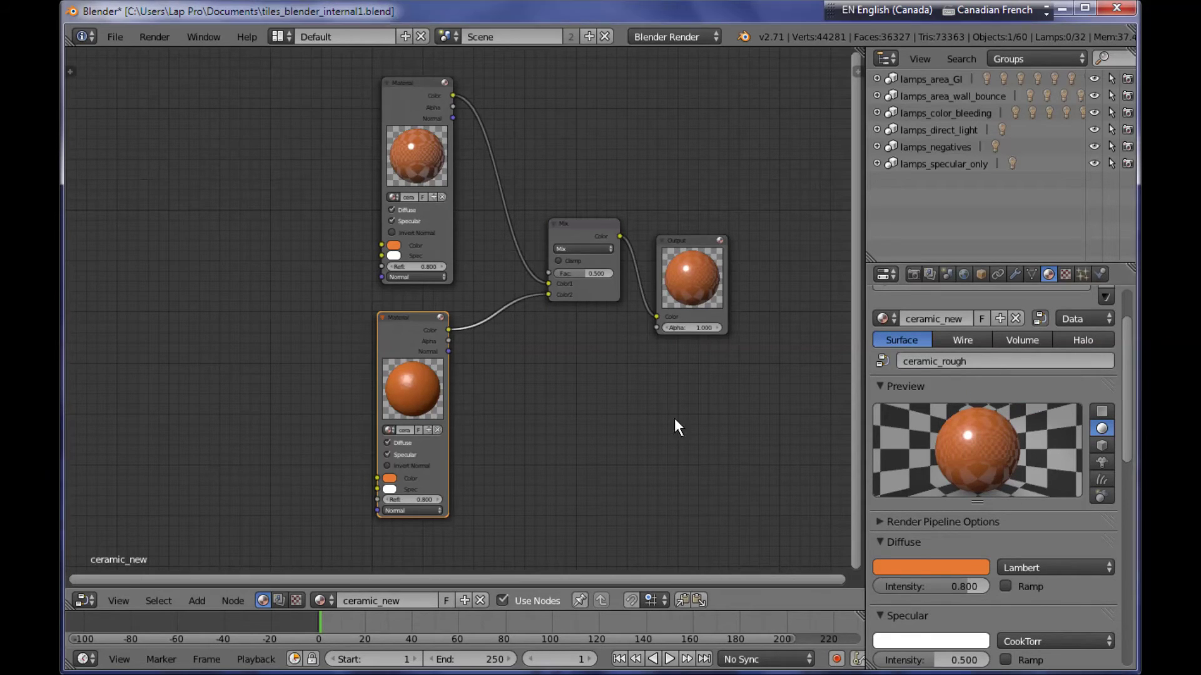
pyautogui.moveTo(579, 350); pyautogui.dragTo(641, 396, button='middle')
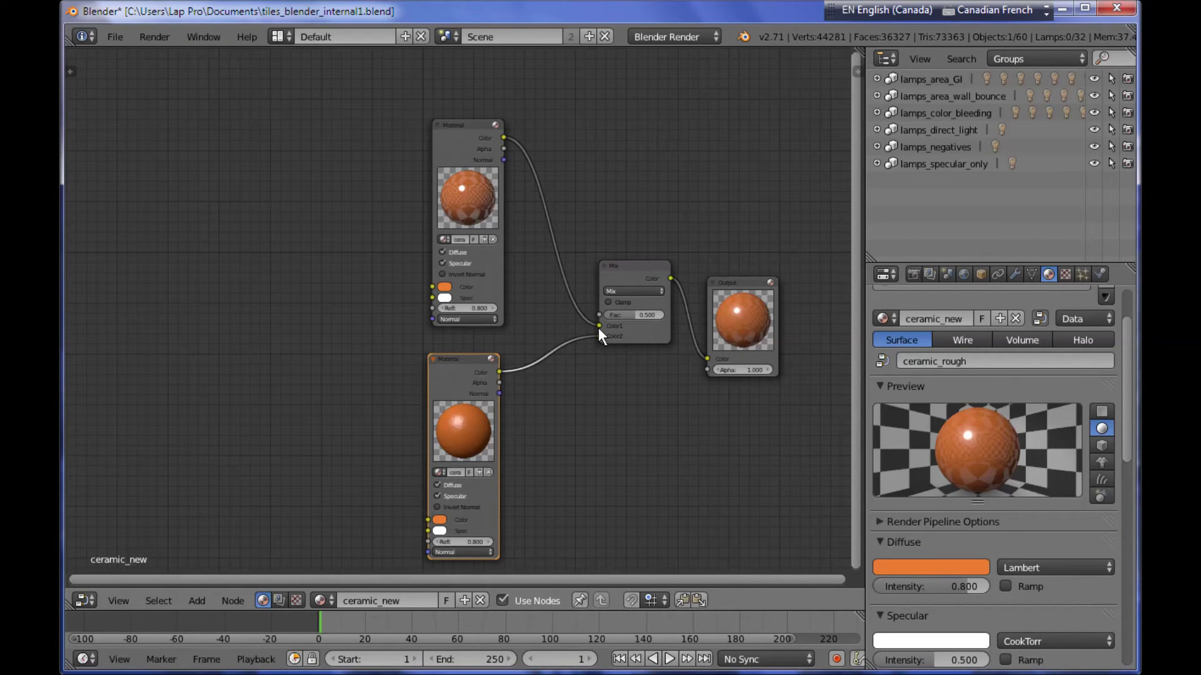
pyautogui.scroll(2, 631, 340)
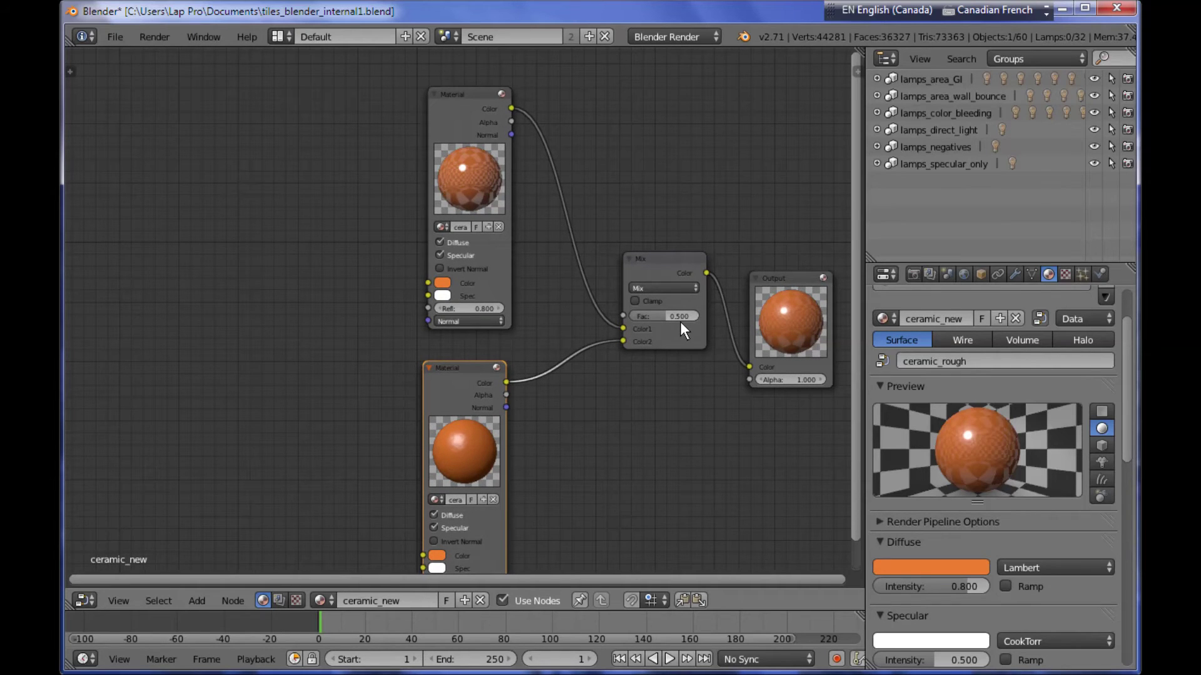
pyautogui.scroll(-2, 644, 373)
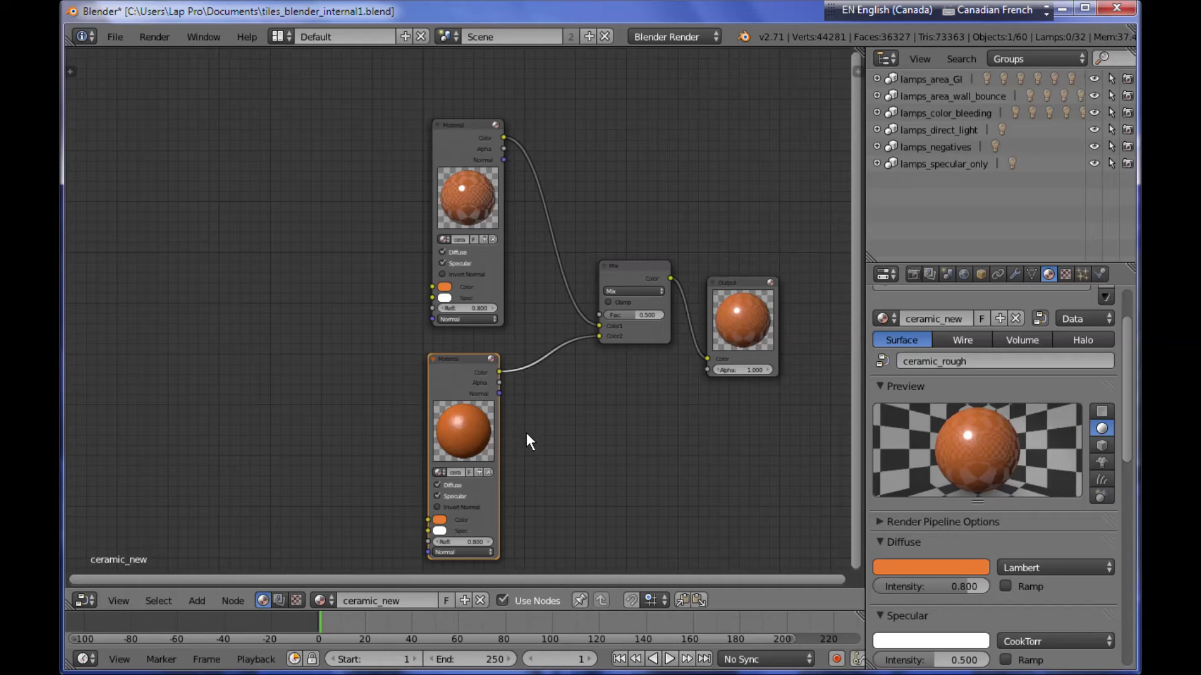
pyautogui.click(95, 599)
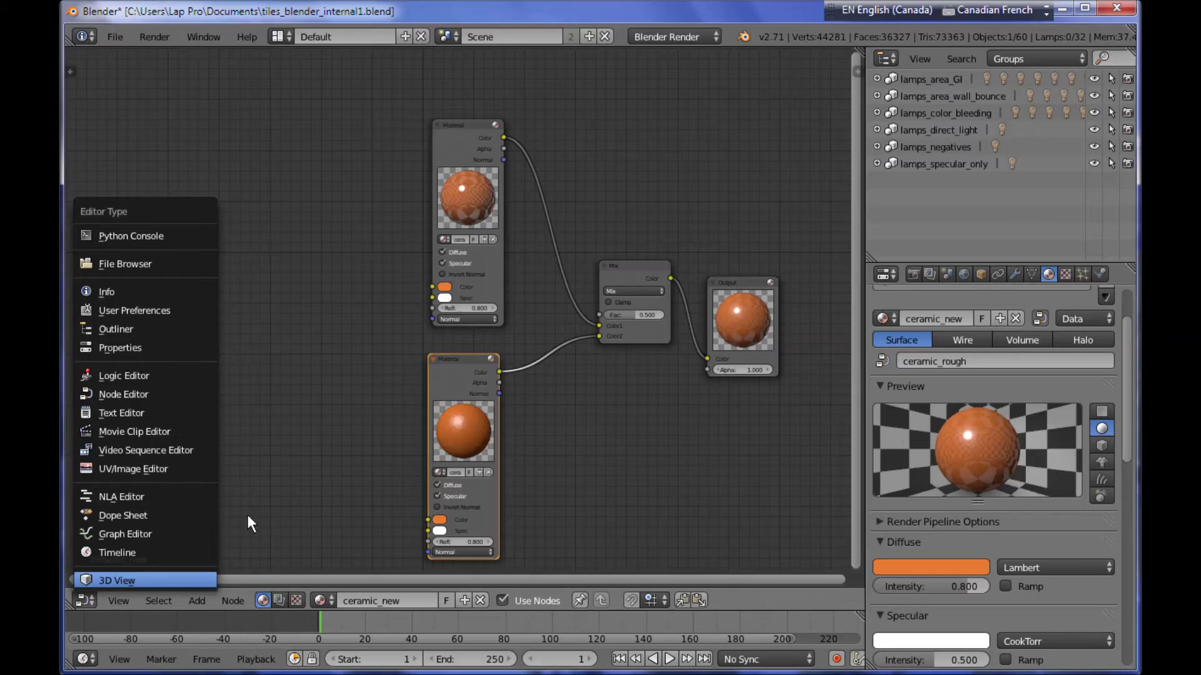
# Show the kitchen in a 3D View split side by side, with a UV/Image Editor on the right.
pyautogui.press('Return')
pyautogui.scroll(-5, 555, 456)
pyautogui.moveTo(580, 454); pyautogui.dragTo(481, 445, button='middle')
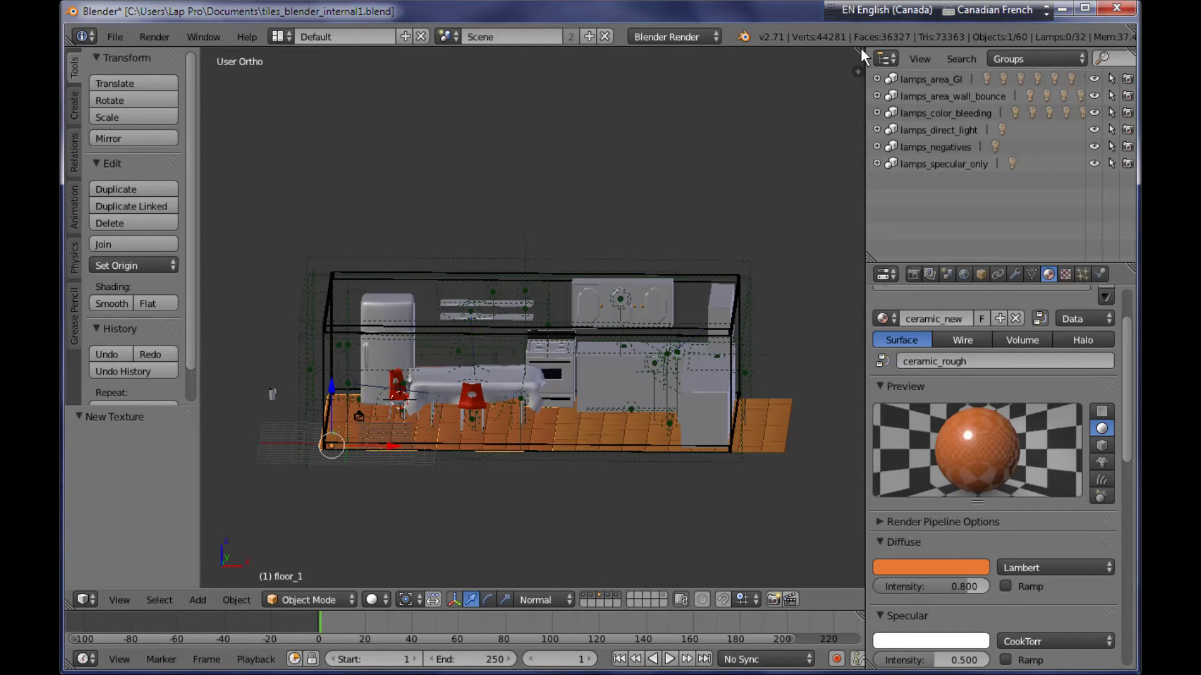
pyautogui.moveTo(861, 49); pyautogui.dragTo(512, 57)
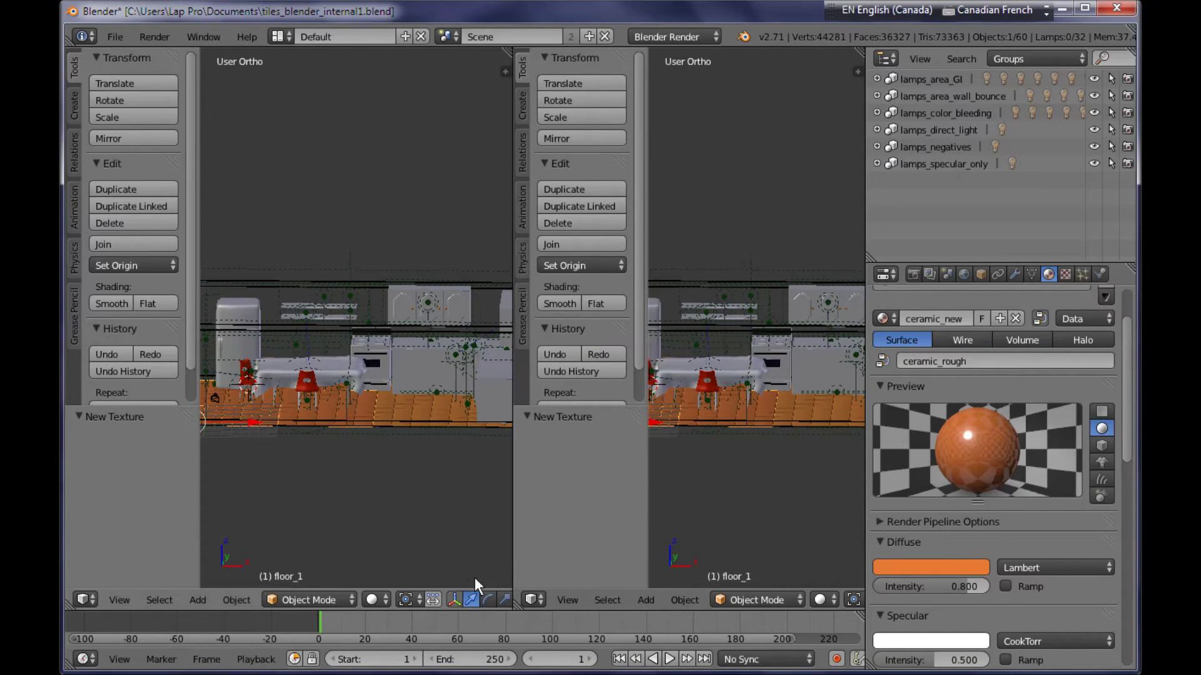
pyautogui.click(532, 599)
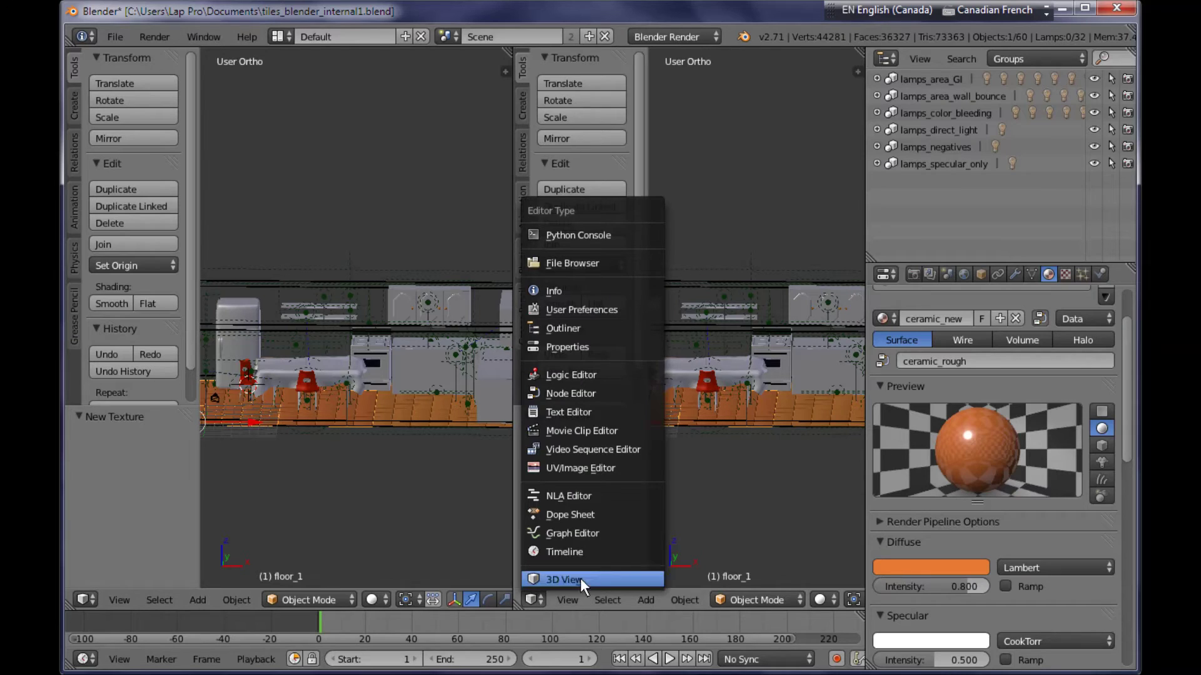
pyautogui.click(624, 471)
# Unwrap the floor_1 mesh in Edit Mode and bring up the UVs menu for exporting the layout.
pyautogui.press('Tab')
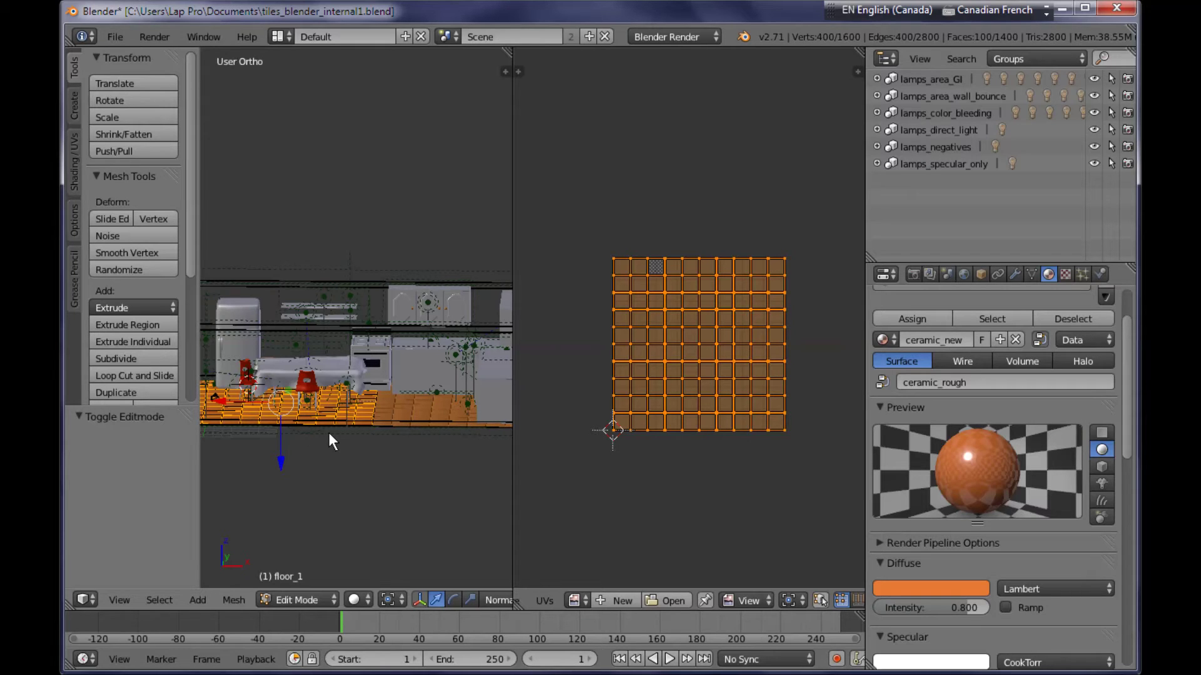
pyautogui.press('u')
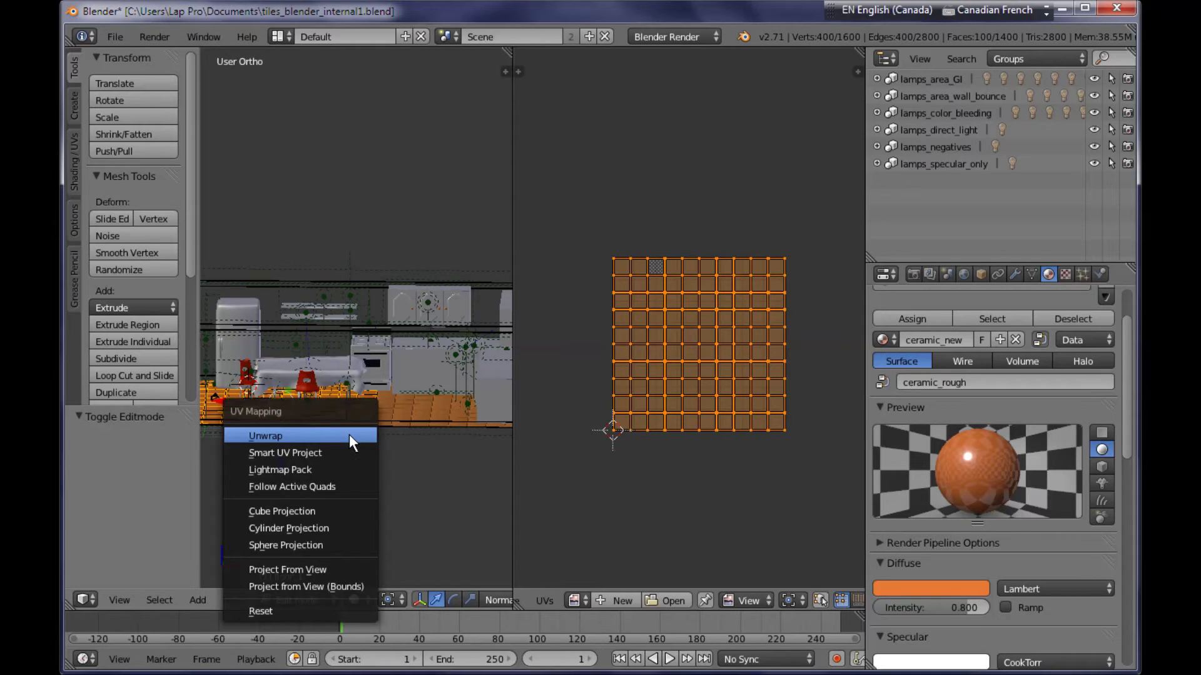
pyautogui.click(349, 434)
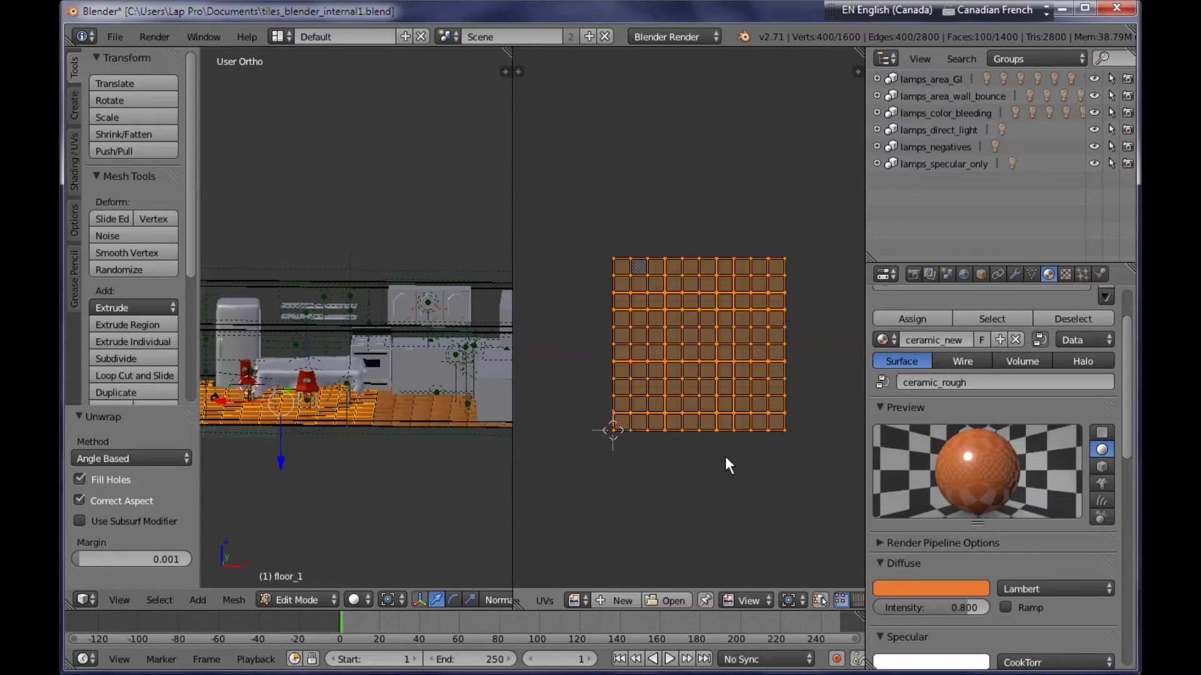
pyautogui.click(542, 598)
pyautogui.moveTo(660, 193)
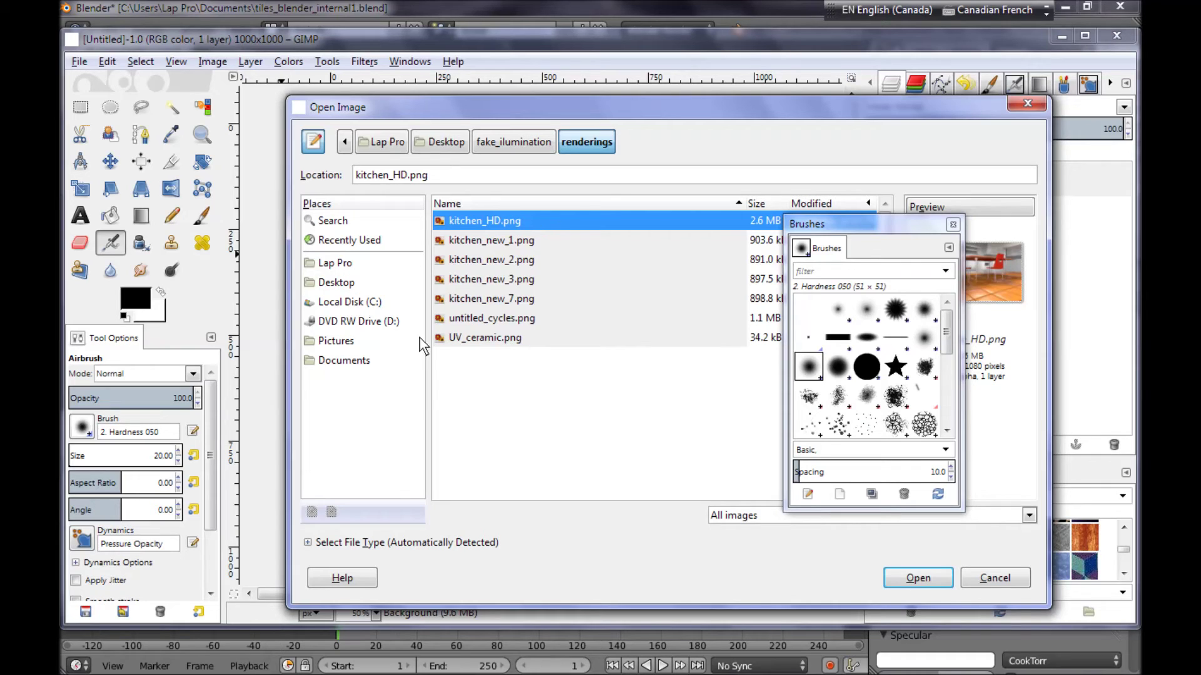
# Open UV_ceramic.png as a layer in the 1000×1000 image and move the Brushes dialog aside.
pyautogui.click(532, 340)
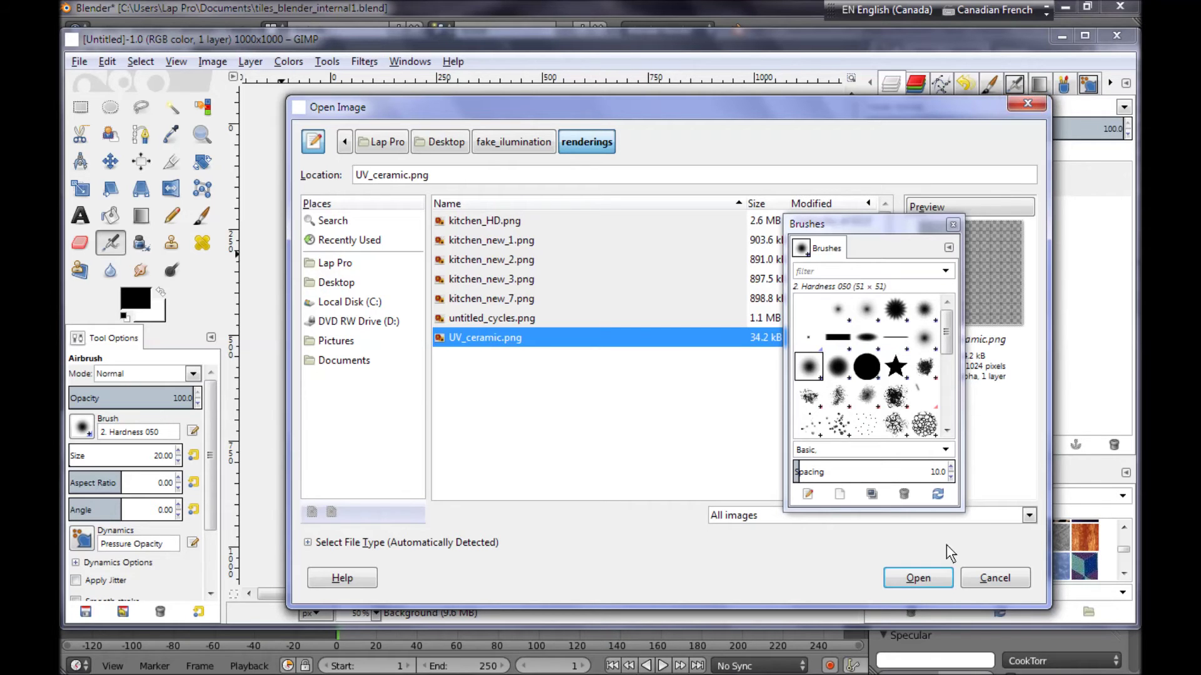
pyautogui.click(941, 580)
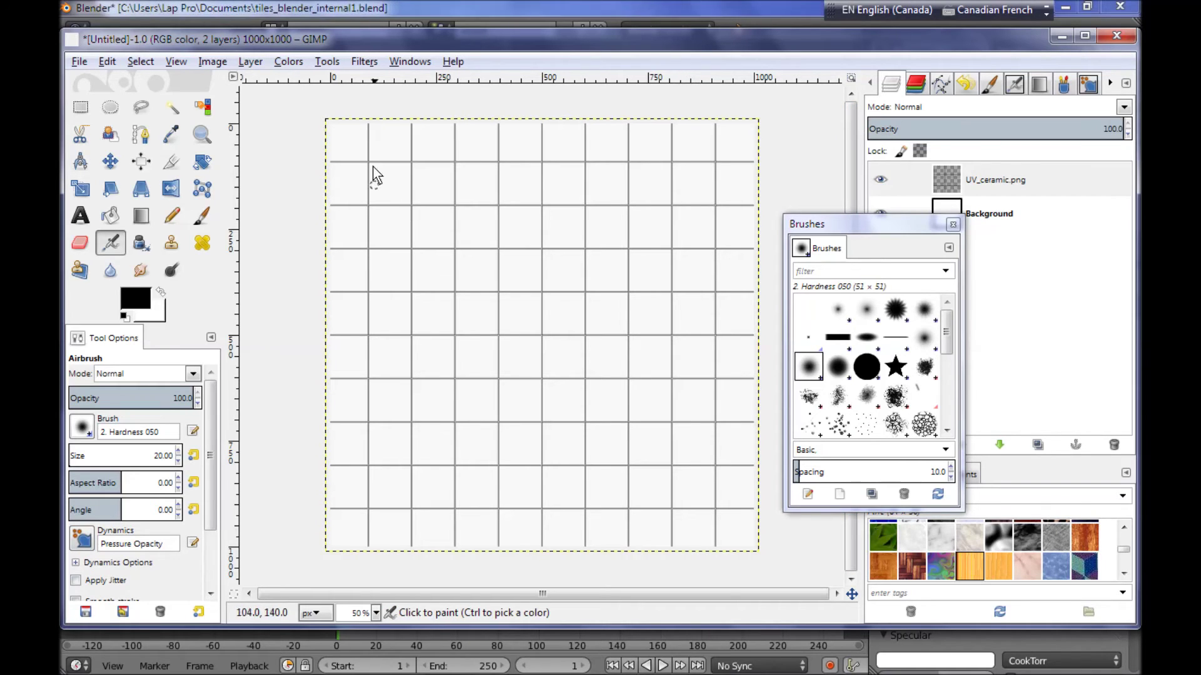
pyautogui.moveTo(876, 228)
pyautogui.mouseDown()
pyautogui.moveTo(934, 233)
pyautogui.moveTo(861, 240)
pyautogui.moveTo(857, 253)
pyautogui.moveTo(877, 240)
pyautogui.mouseUp()
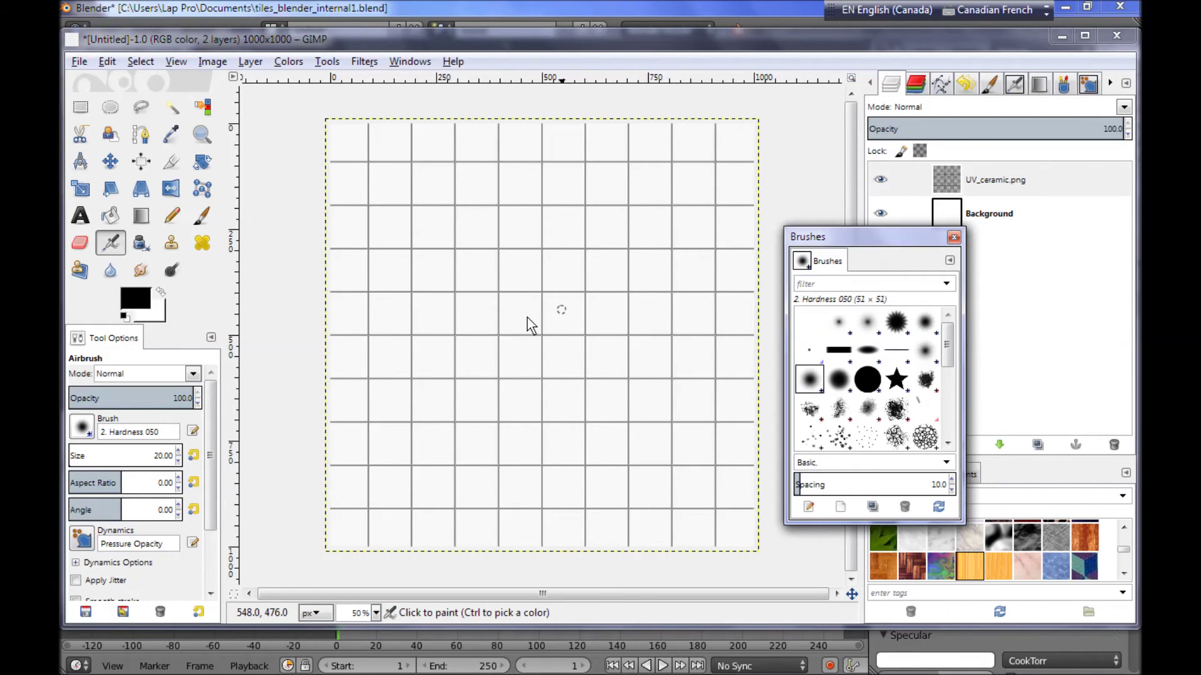
pyautogui.moveTo(898, 240); pyautogui.dragTo(874, 306)
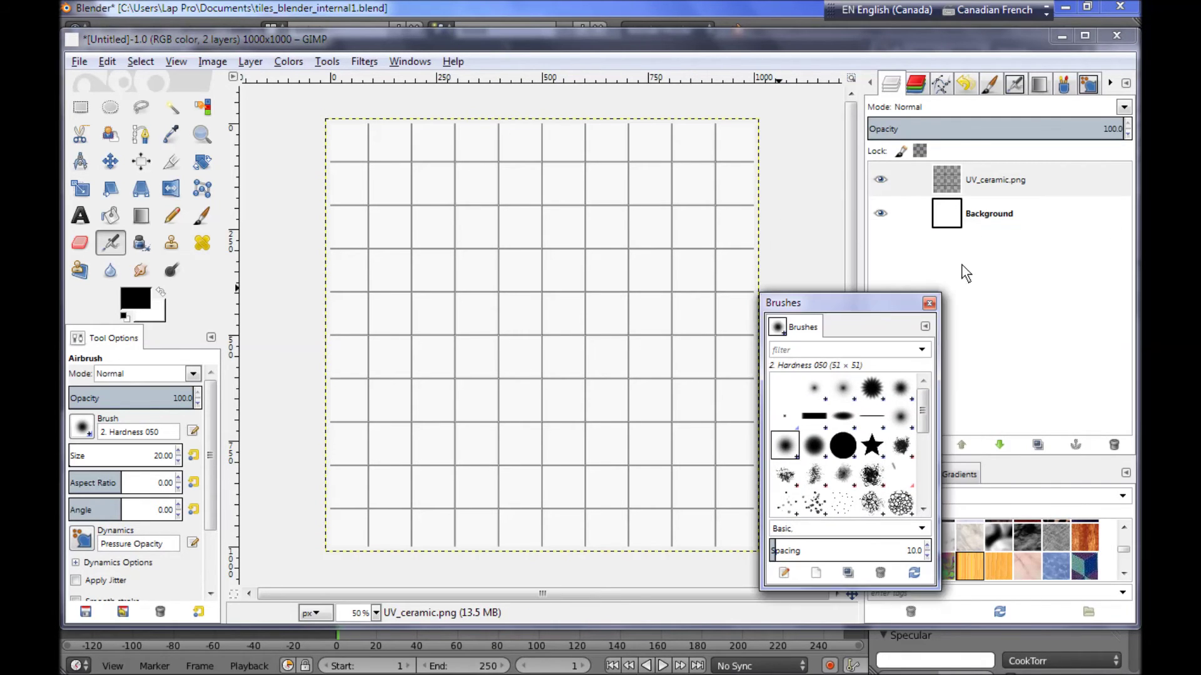
# Add a new transparent layer named Layer above the Background, below UV_ceramic.png.
pyautogui.click(1035, 233)
pyautogui.rightClick(1032, 221)
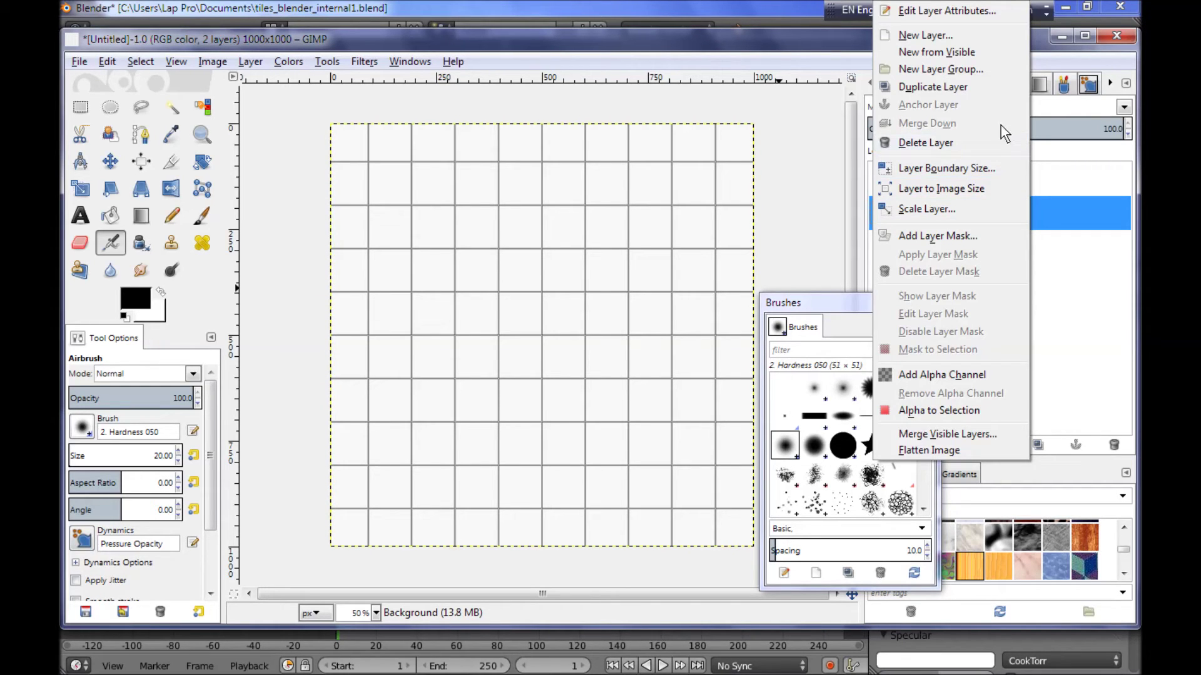
pyautogui.click(1001, 35)
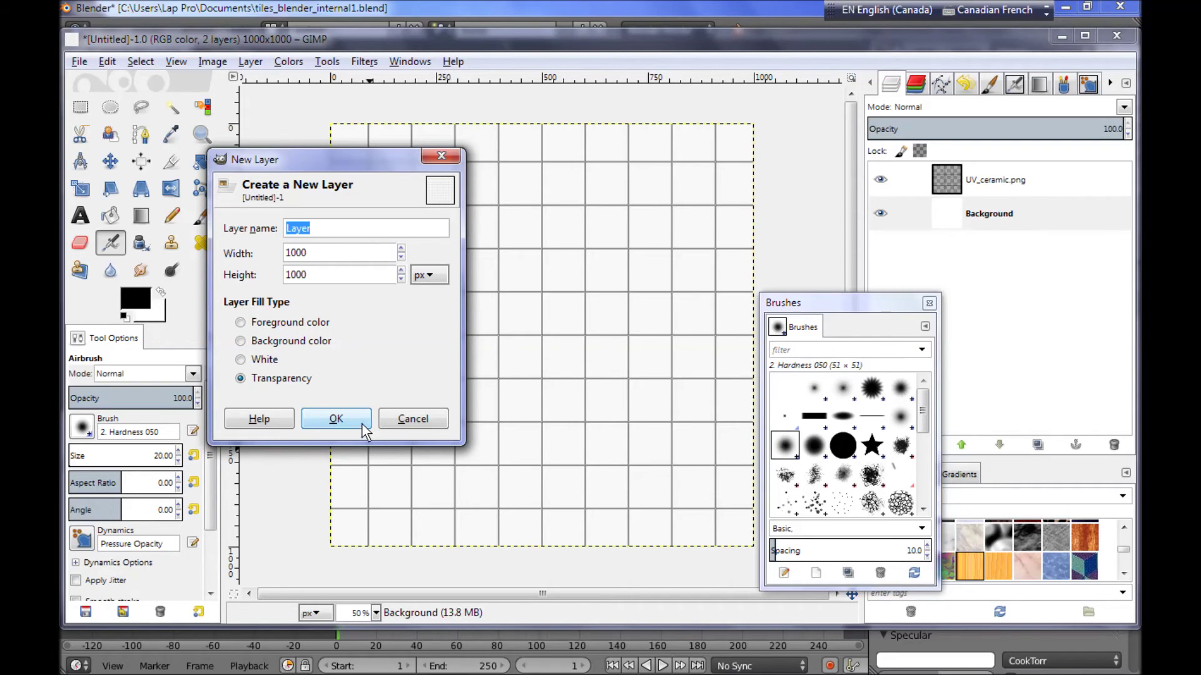
pyautogui.click(335, 420)
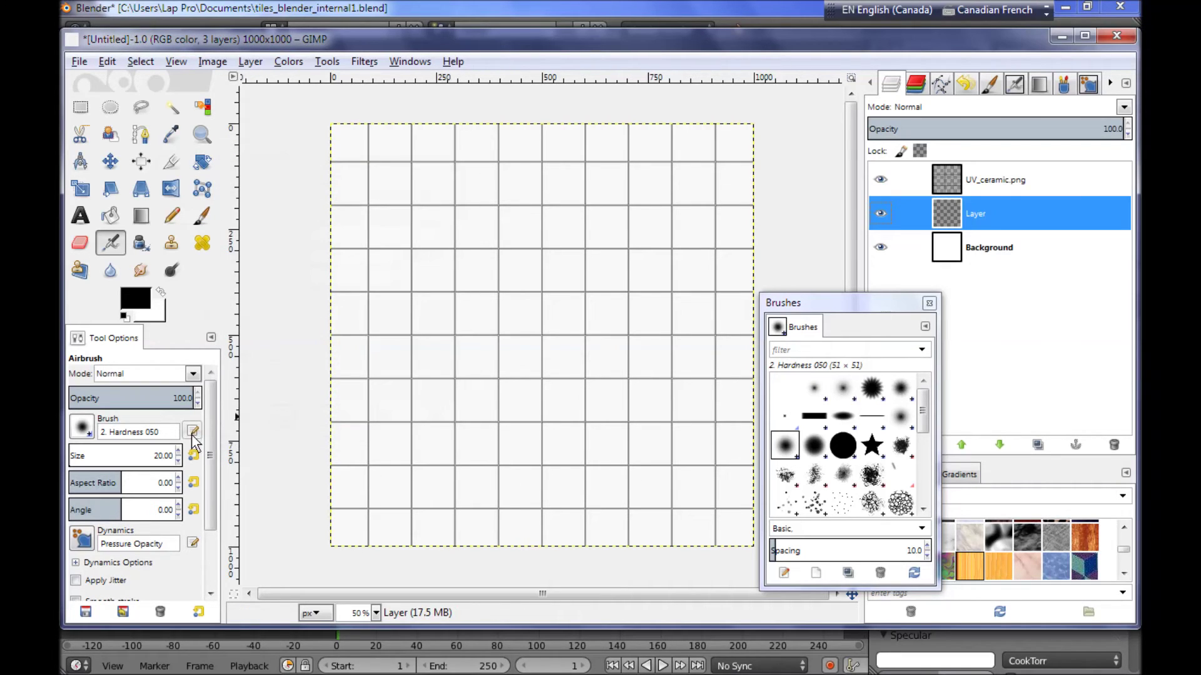
# Select the Bristles 02 brush and raise the Airbrush size to 712.29.
pyautogui.moveTo(817, 306); pyautogui.dragTo(841, 213)
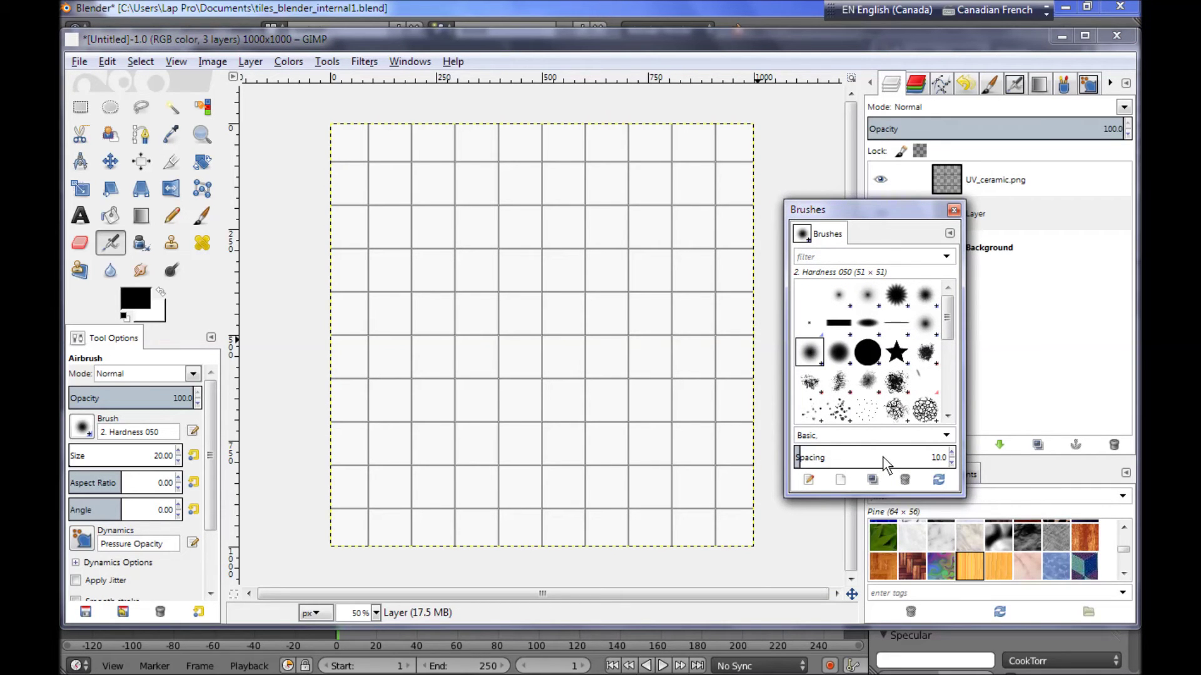
pyautogui.moveTo(947, 318); pyautogui.dragTo(947, 343)
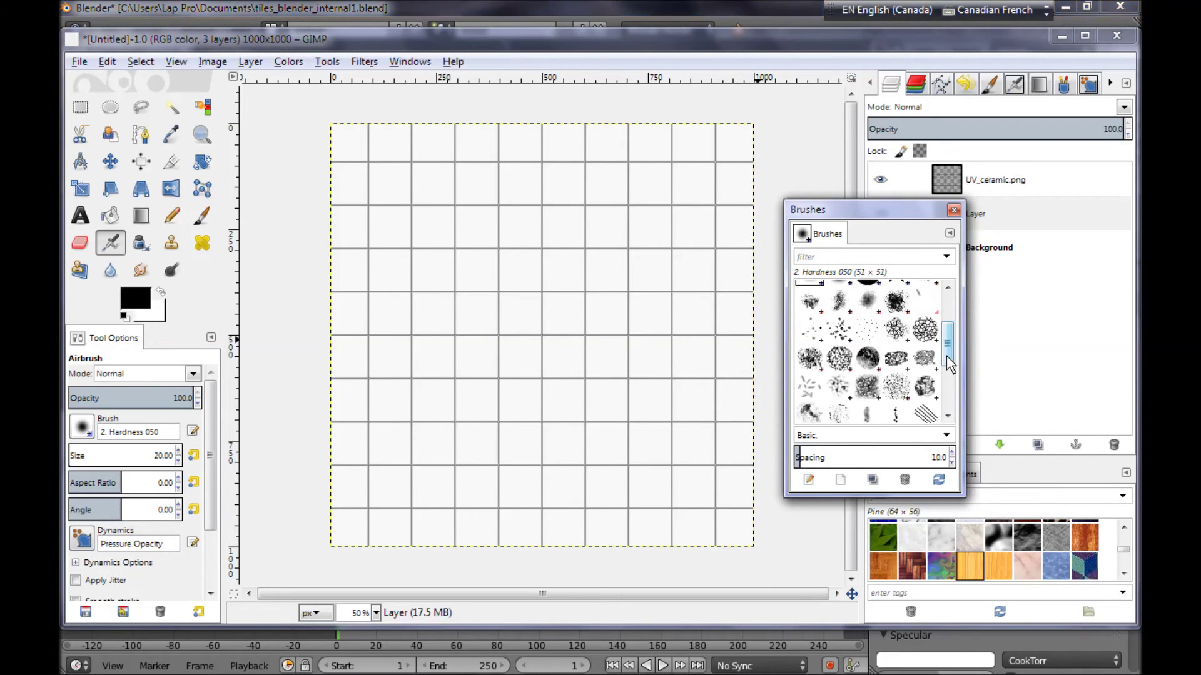
pyautogui.click(838, 329)
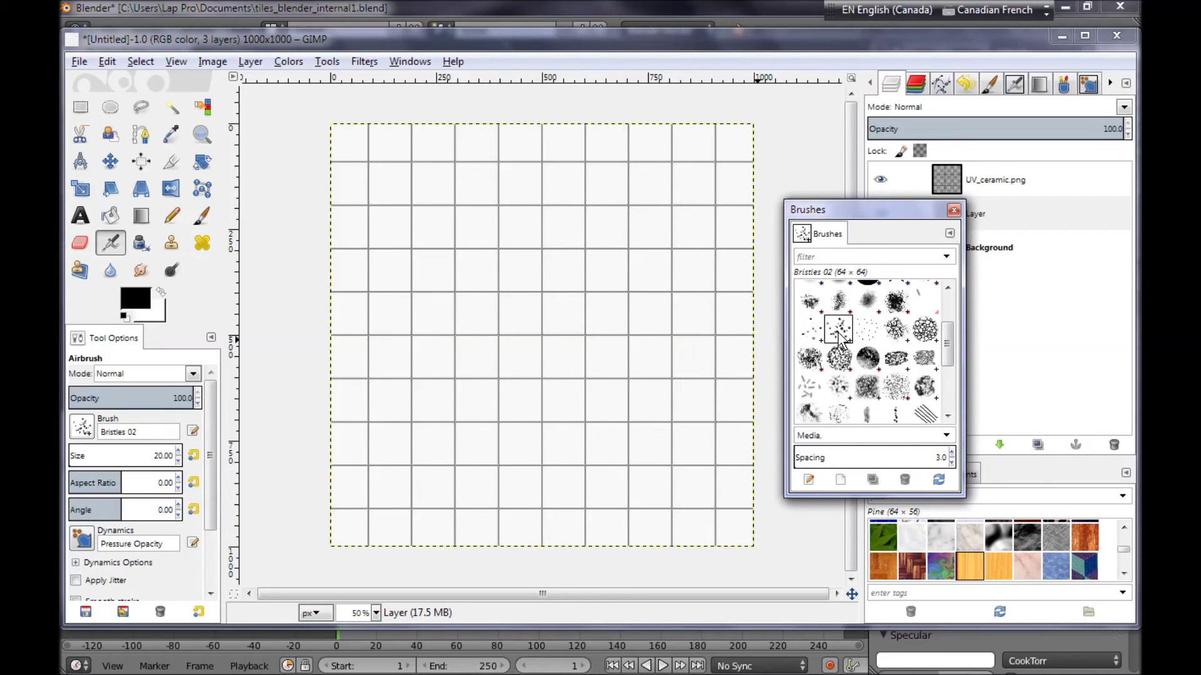
pyautogui.moveTo(139, 461); pyautogui.dragTo(160, 456)
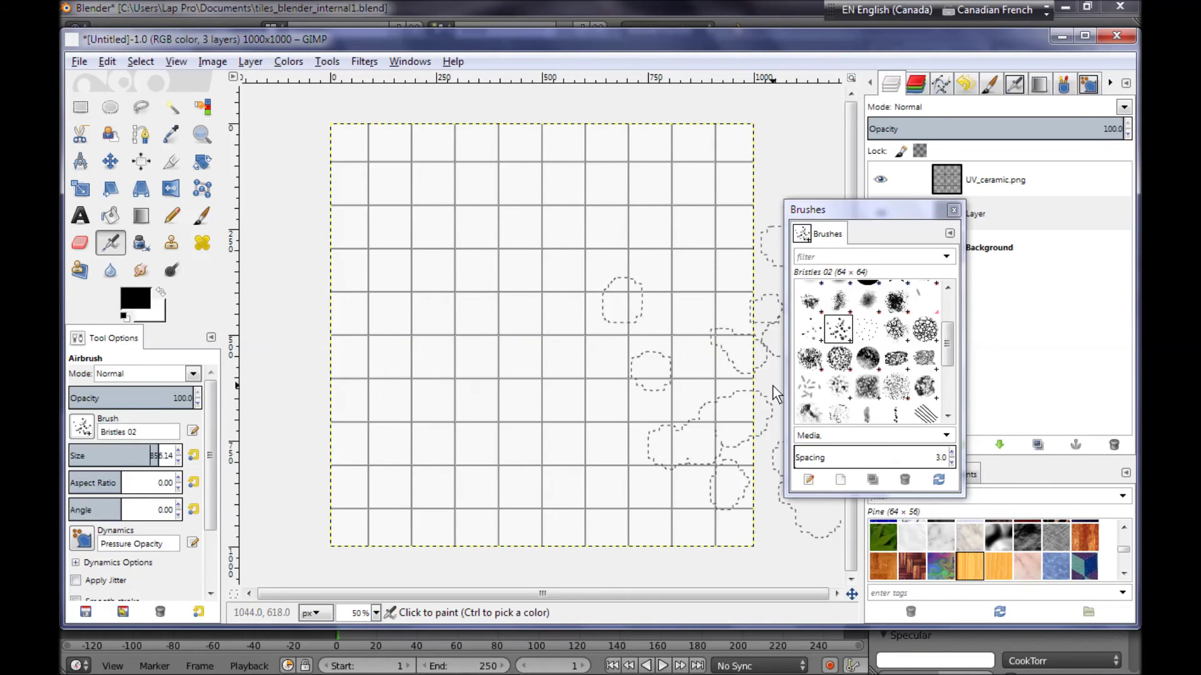
pyautogui.moveTo(175, 447); pyautogui.dragTo(152, 455)
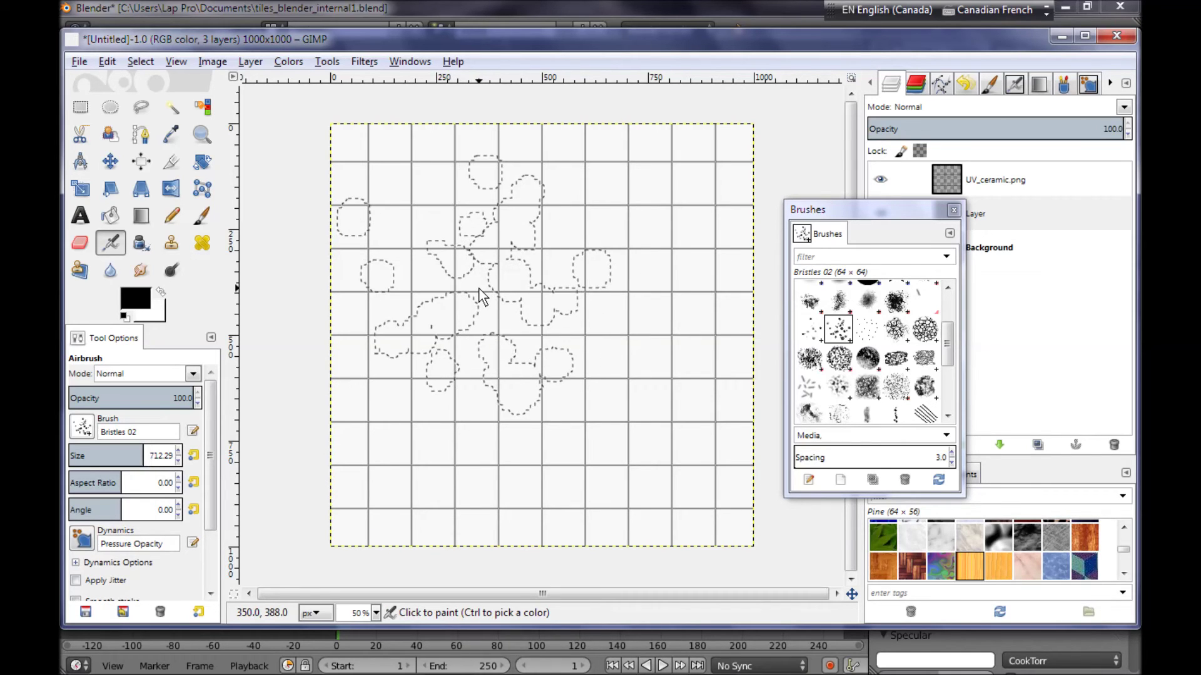
# Airbrush soft grey dirt dabs over the upper, lower-middle and lower-right tiles.
pyautogui.moveTo(481, 297)
pyautogui.mouseDown()
pyautogui.moveTo(463, 294)
pyautogui.moveTo(573, 277)
pyautogui.moveTo(594, 288)
pyautogui.moveTo(511, 404)
pyautogui.mouseUp()
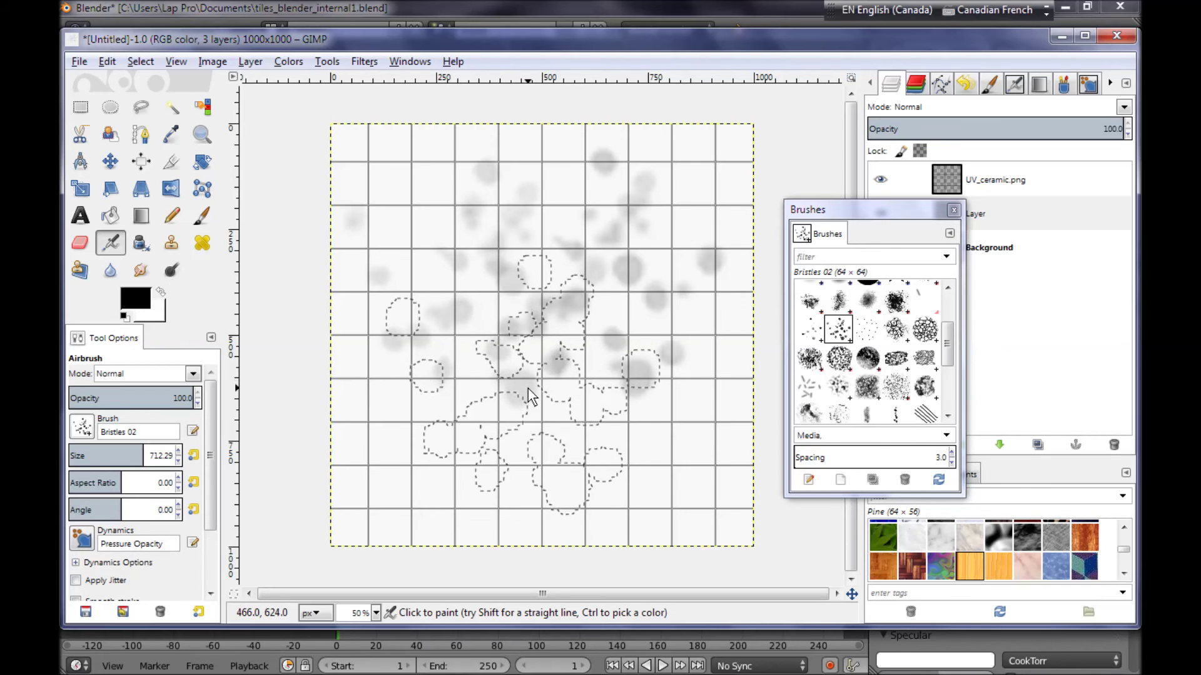
pyautogui.moveTo(528, 395); pyautogui.dragTo(529, 395)
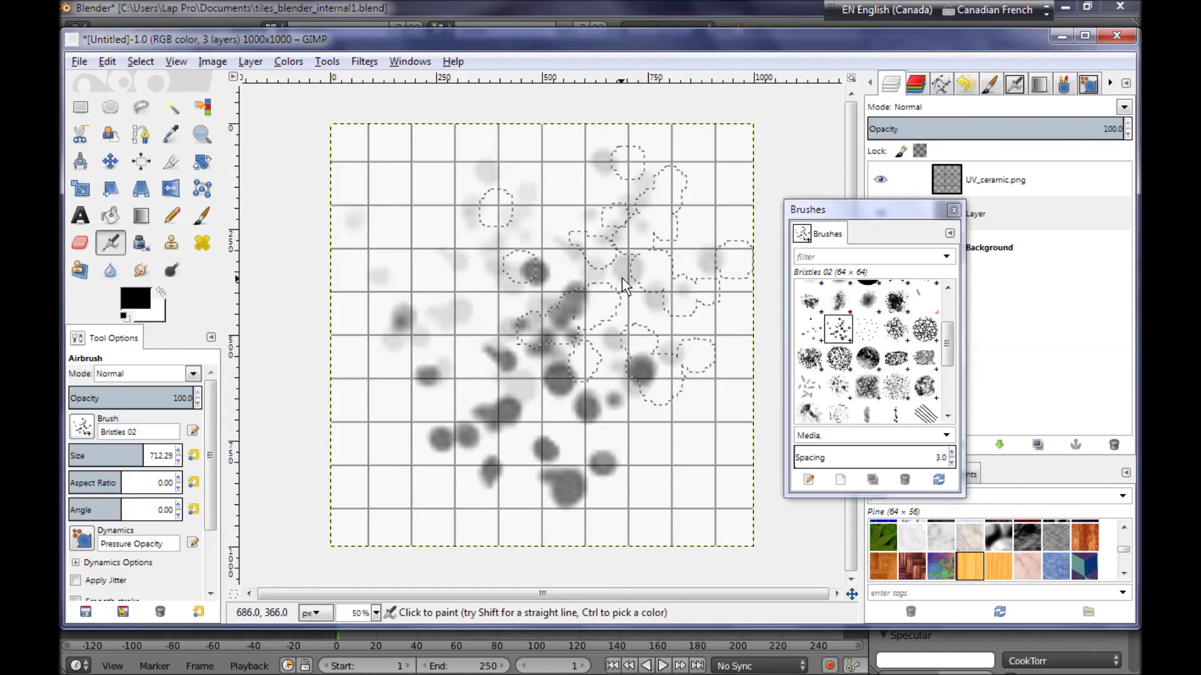
pyautogui.moveTo(627, 431); pyautogui.dragTo(619, 417)
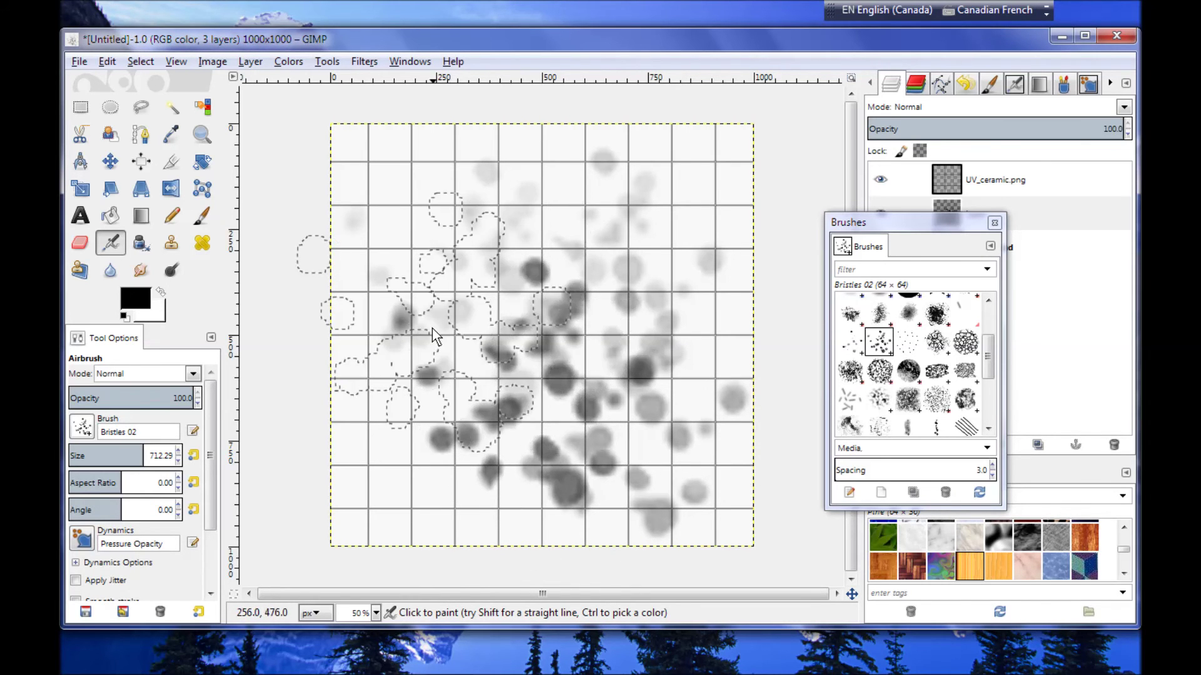
pyautogui.moveTo(911, 232)
pyautogui.mouseDown()
pyautogui.moveTo(786, 261)
pyautogui.moveTo(704, 263)
pyautogui.mouseUp()
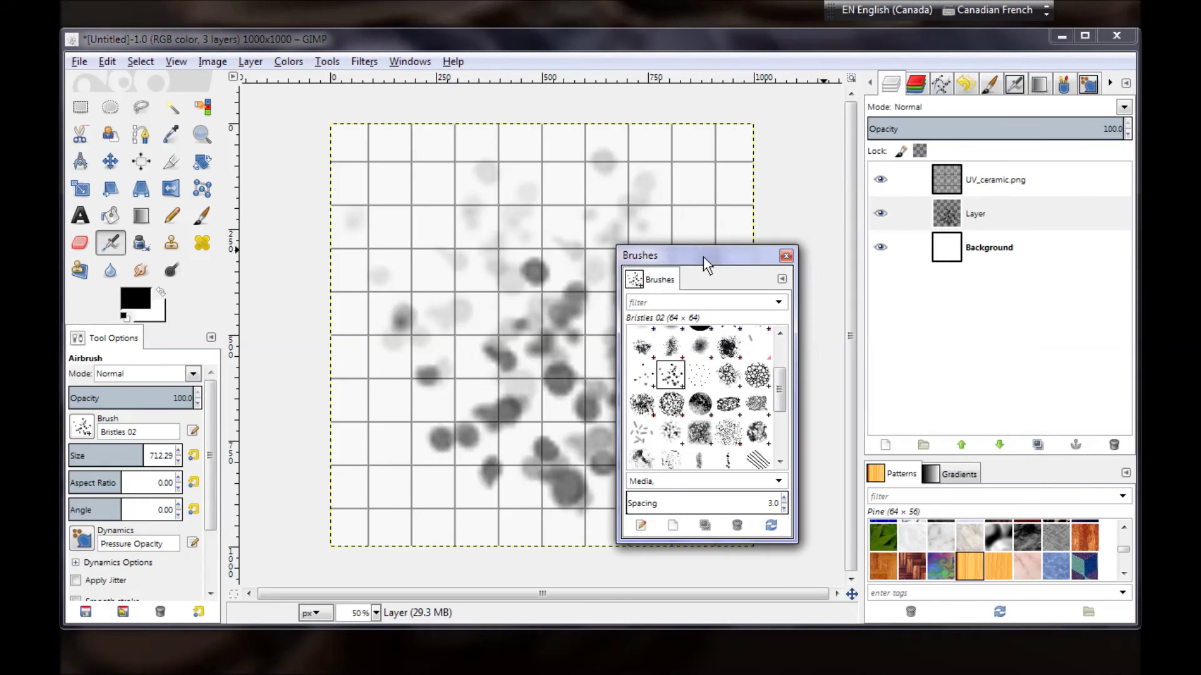
# Hide the UV_ceramic.png layer and export the painted dirt as ceramic_mix.png.
pyautogui.click(883, 185)
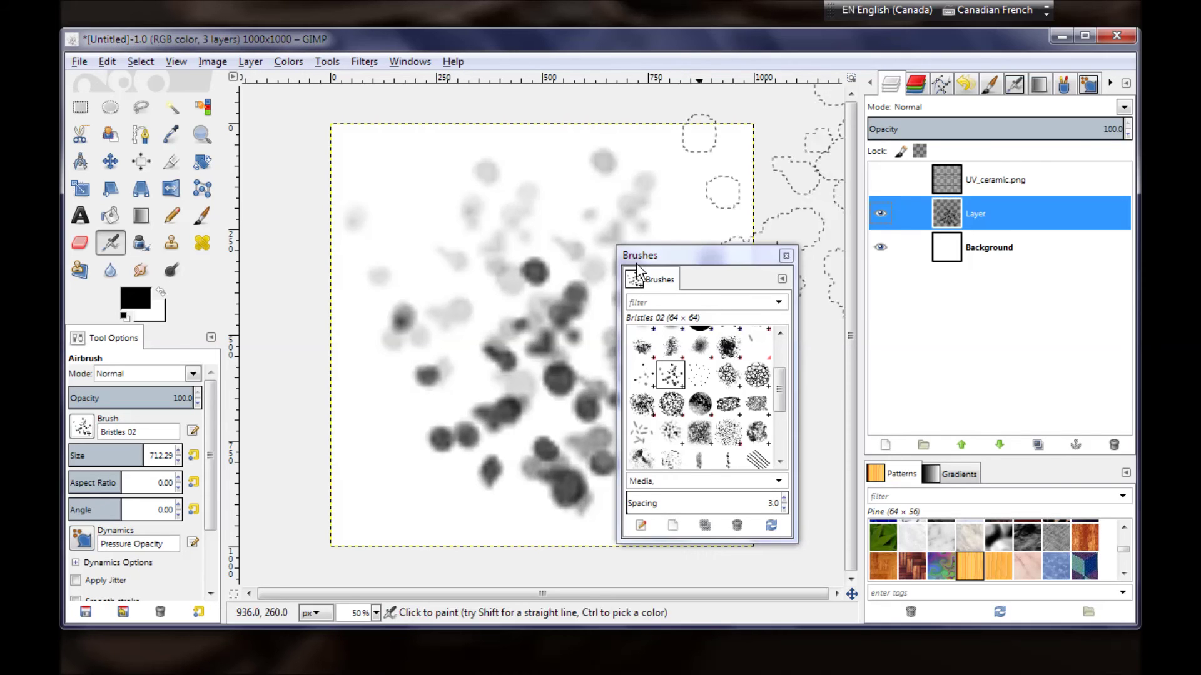
pyautogui.moveTo(644, 259)
pyautogui.mouseDown()
pyautogui.moveTo(696, 239)
pyautogui.moveTo(822, 304)
pyautogui.mouseUp()
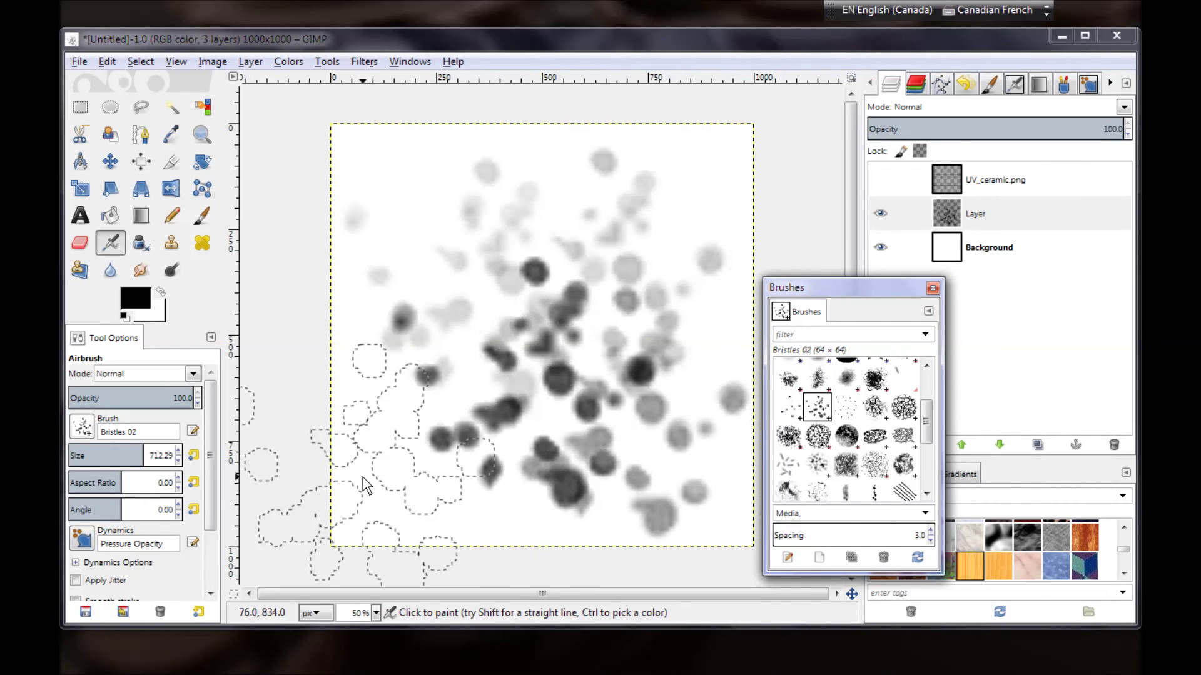
pyautogui.moveTo(855, 289)
pyautogui.mouseDown()
pyautogui.moveTo(763, 290)
pyautogui.moveTo(762, 252)
pyautogui.mouseUp()
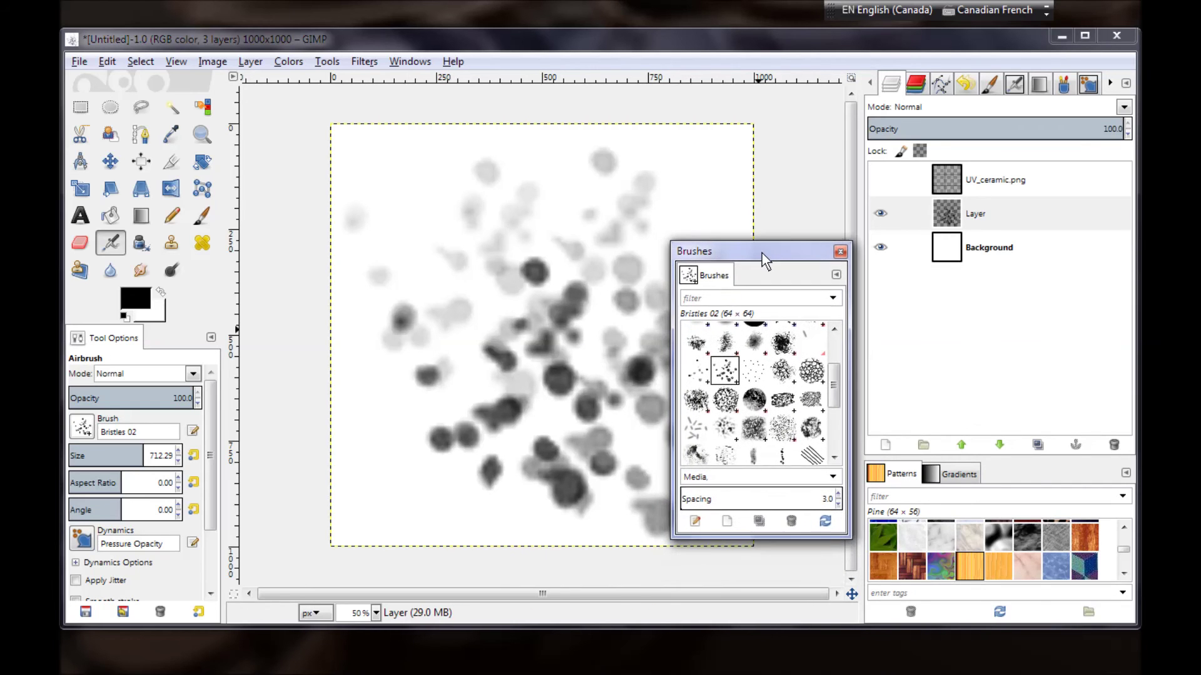
pyautogui.click(78, 61)
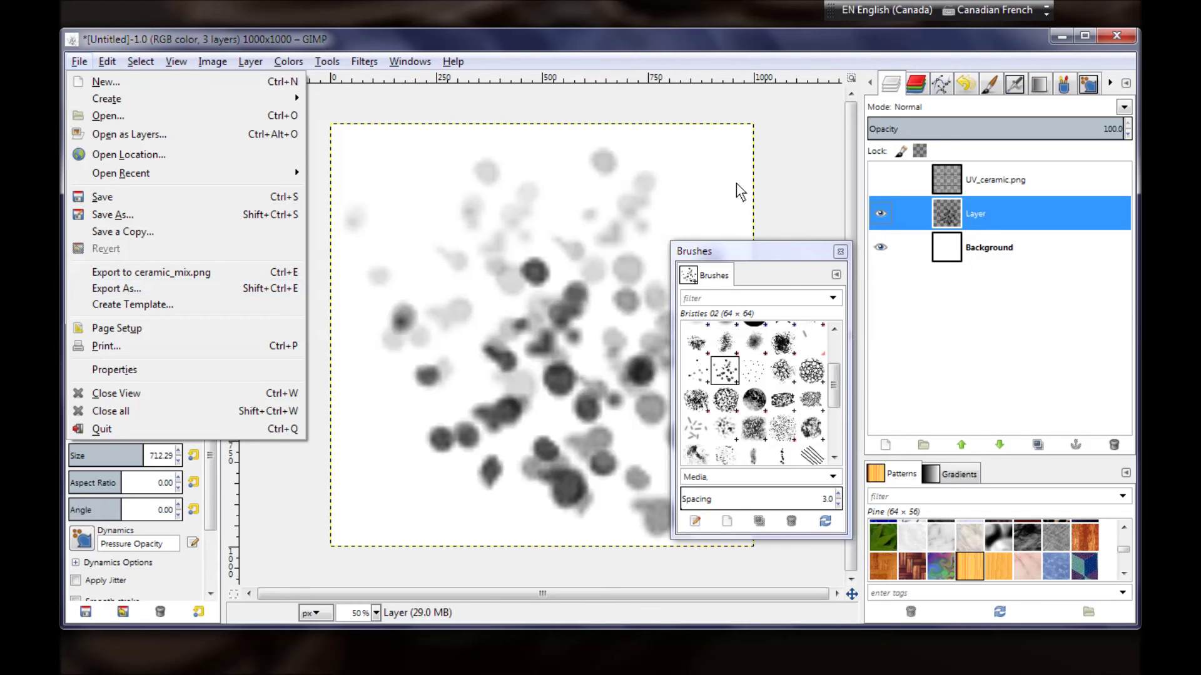
pyautogui.click(779, 181)
pyautogui.moveTo(782, 258)
pyautogui.mouseDown()
pyautogui.moveTo(691, 293)
pyautogui.moveTo(676, 290)
pyautogui.moveTo(681, 263)
pyautogui.mouseUp()
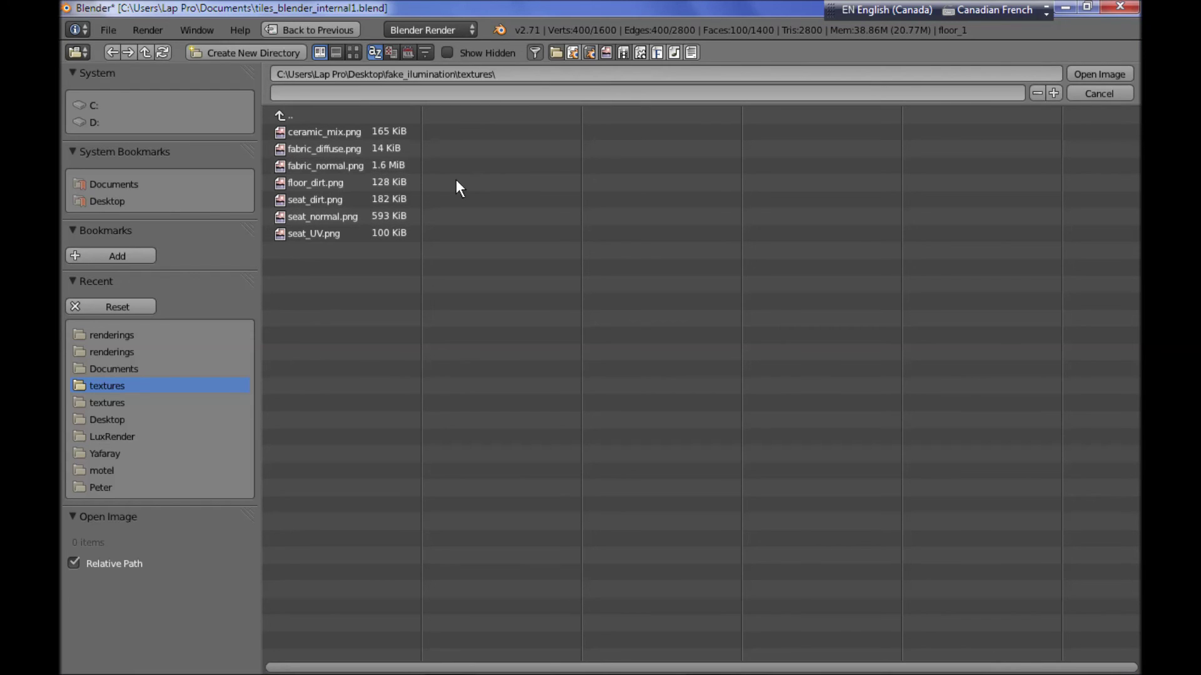
# Load ceramic_mix.png into the UV/Image Editor and merge that area back into the 3D View.
pyautogui.click(333, 131)
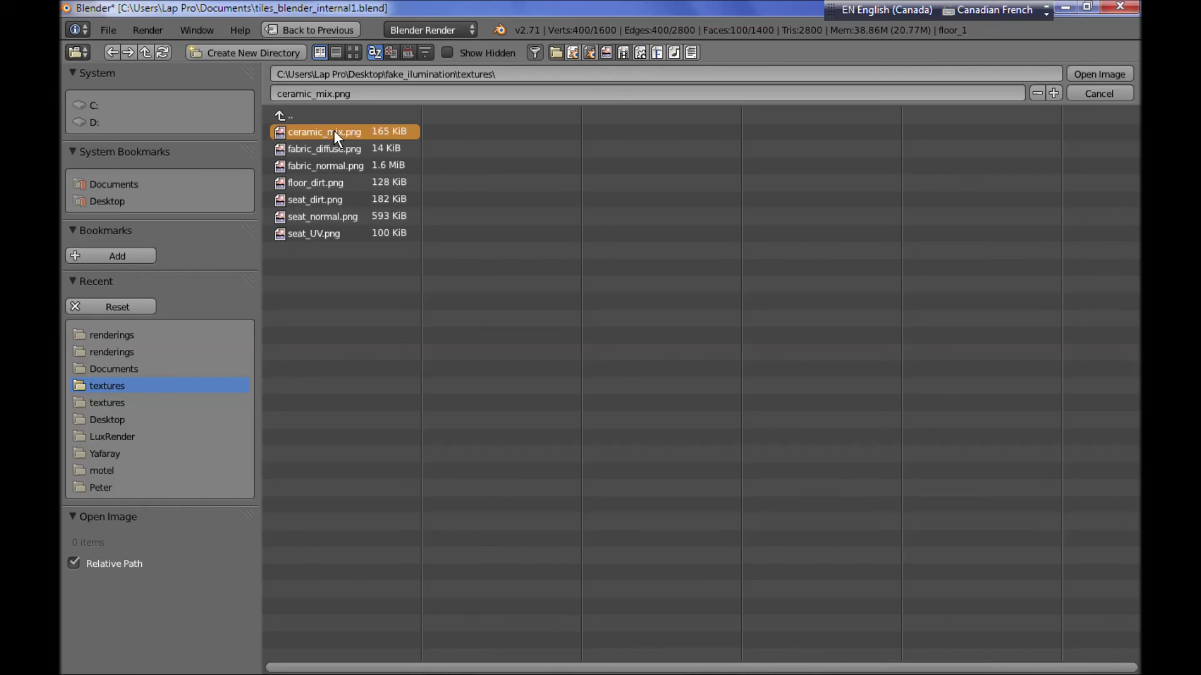
pyautogui.click(1099, 75)
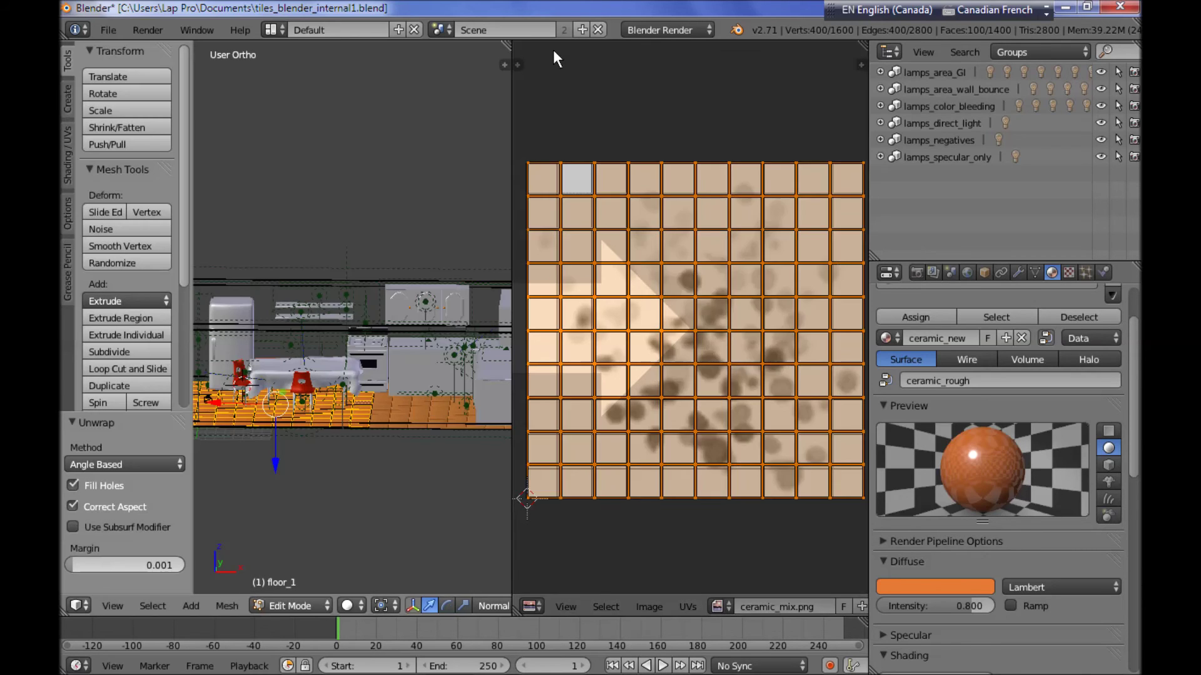
pyautogui.moveTo(553, 50); pyautogui.dragTo(554, 53)
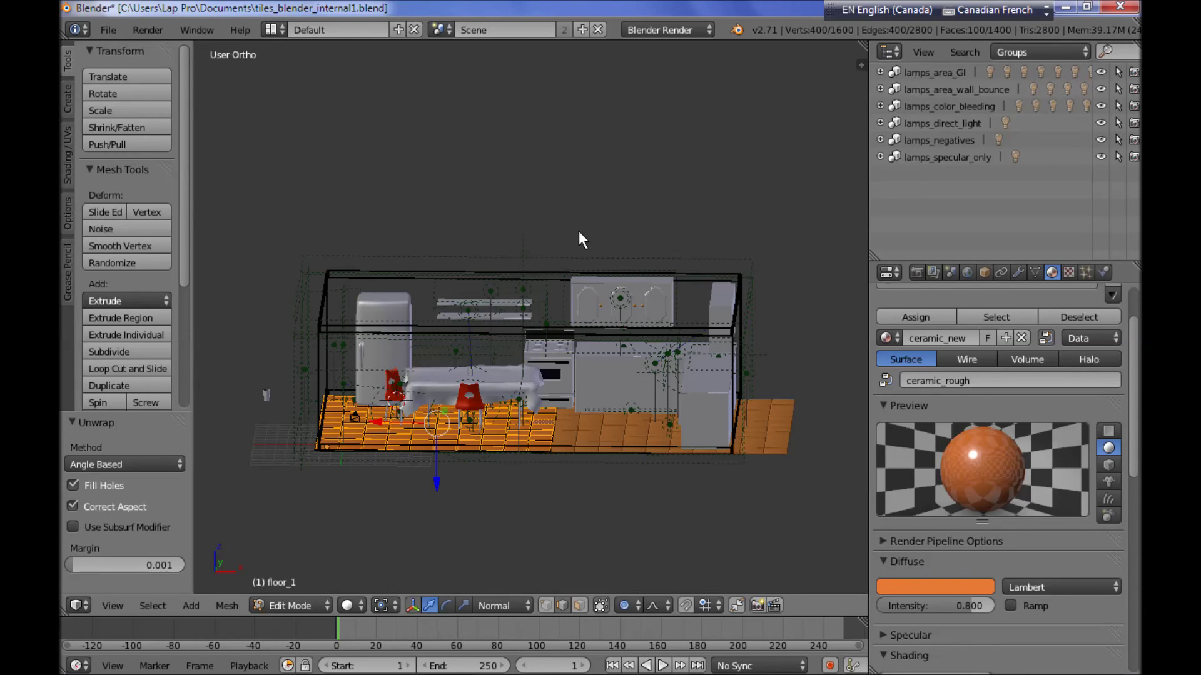
pyautogui.click(76, 603)
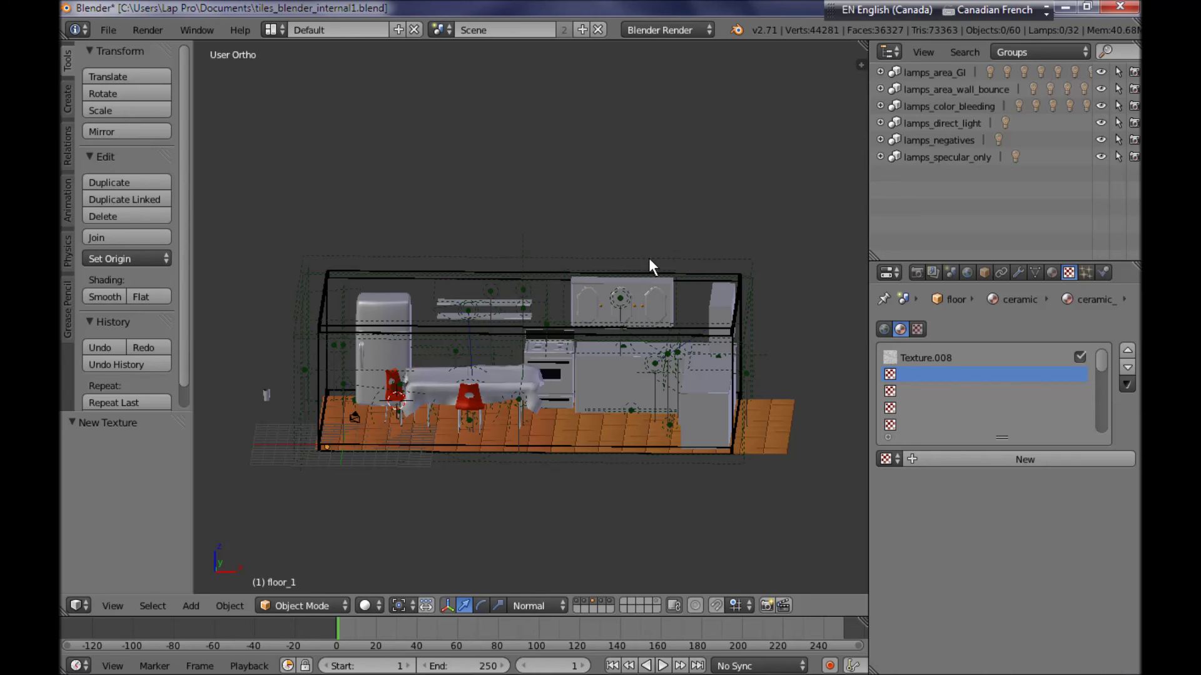
# Add a new texture named ceramic_mix of type Image or Movie.
pyautogui.click(1082, 464)
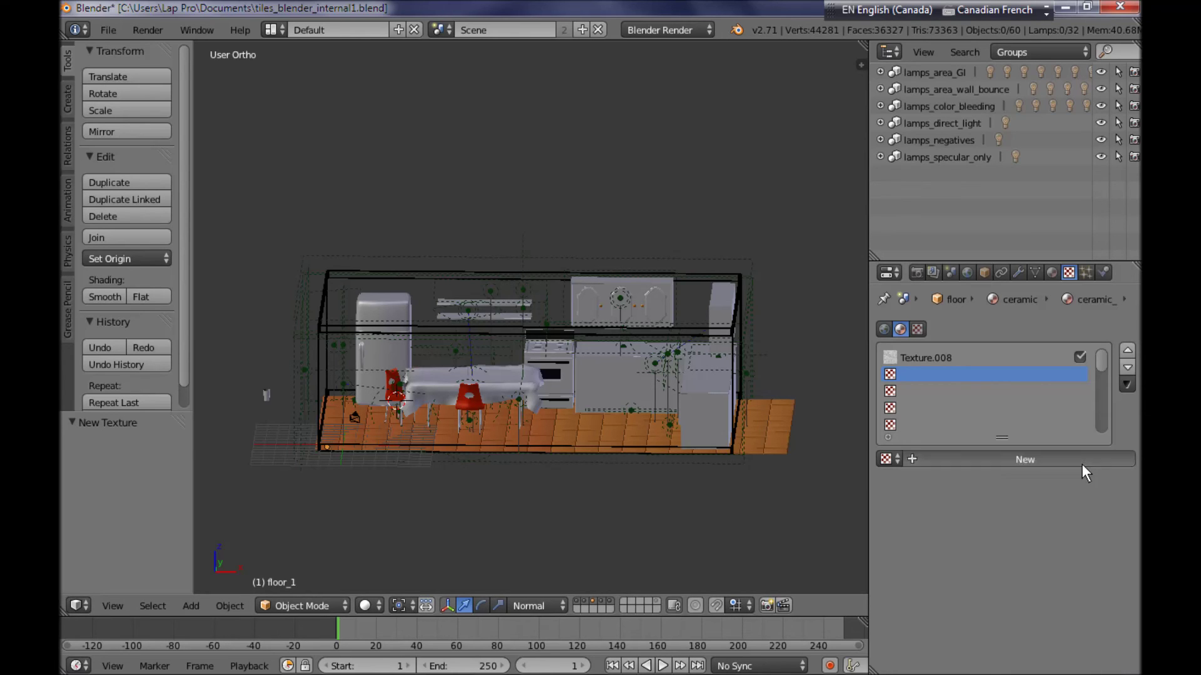
pyautogui.click(949, 463)
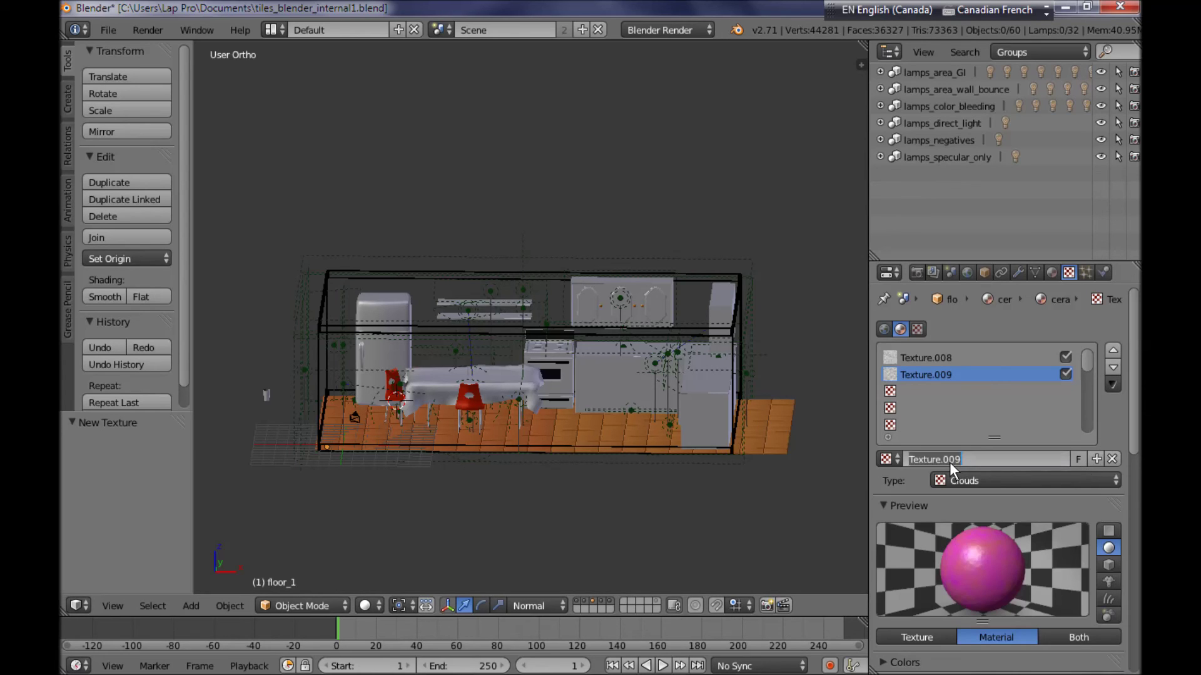
pyautogui.write('ceramic_mix')
pyautogui.press('Return')
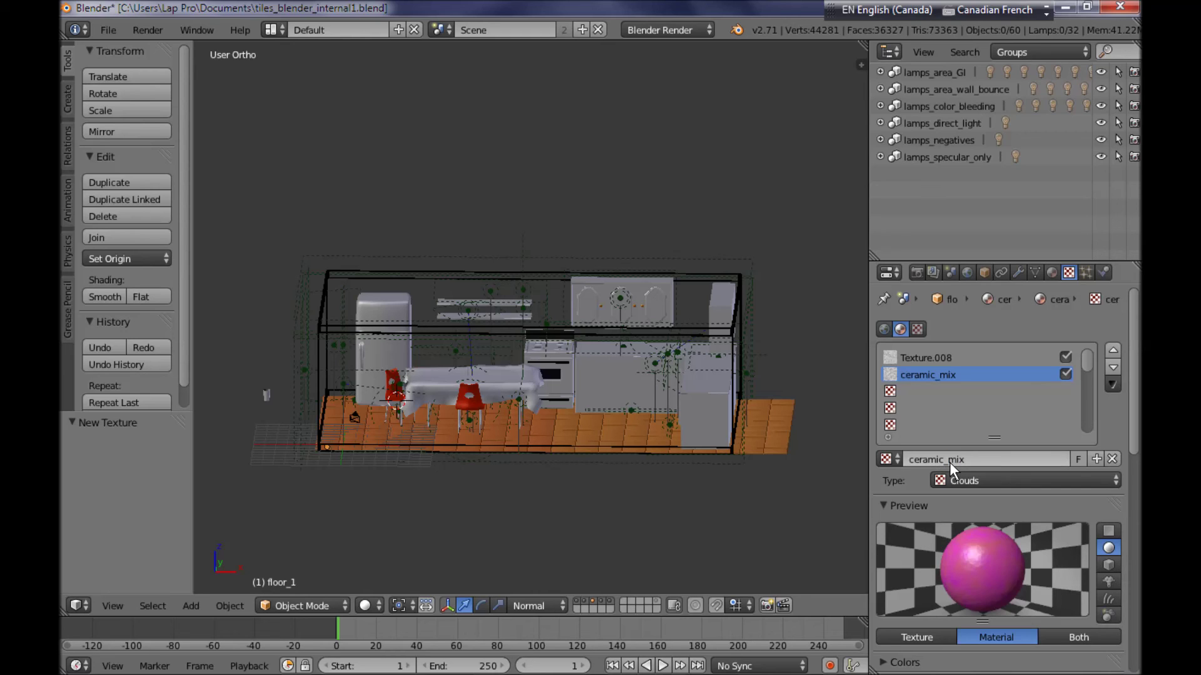
pyautogui.click(1006, 481)
pyautogui.click(1038, 365)
# Assign ceramic_mix.png as the texture's image and disable the ceramic_mix slot.
pyautogui.scroll(-2, 1036, 387)
pyautogui.scroll(-8, 1023, 475)
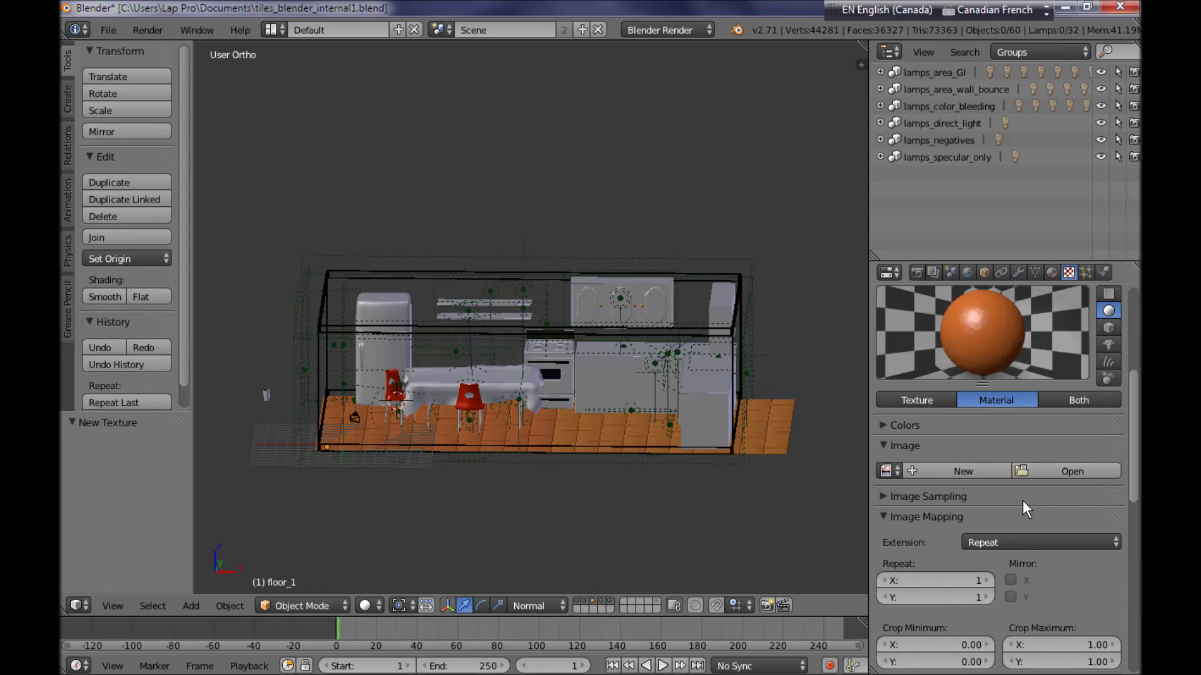
pyautogui.click(893, 474)
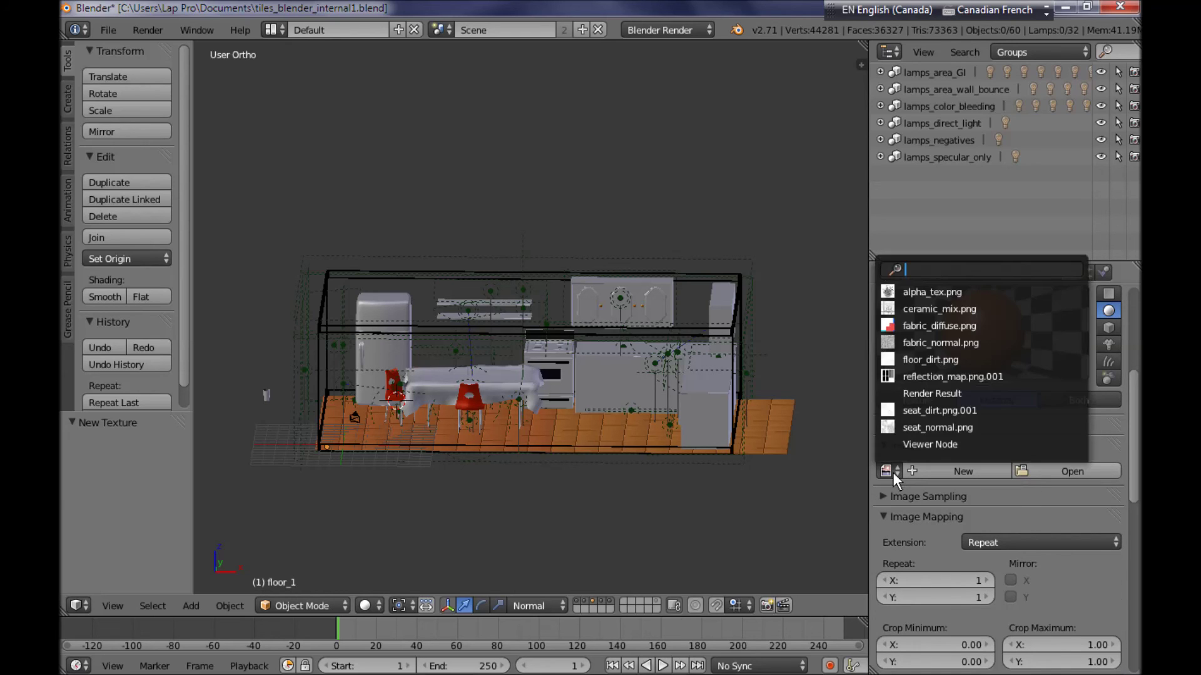
pyautogui.click(994, 308)
pyautogui.scroll(-8, 1019, 444)
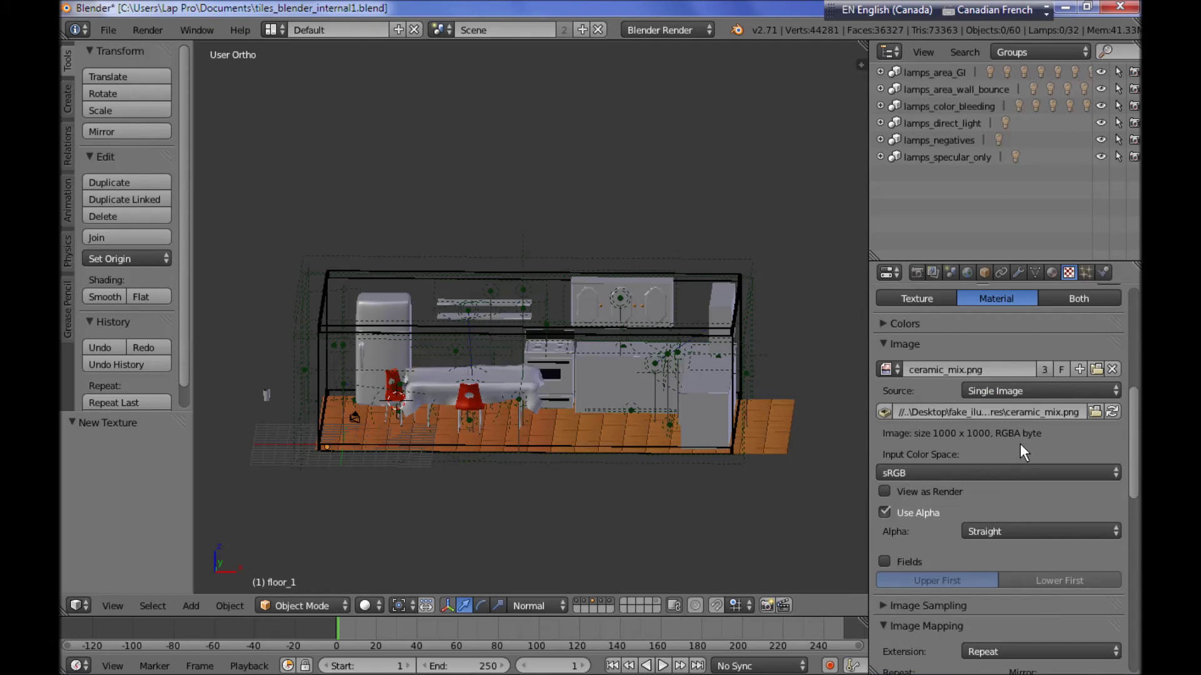
pyautogui.scroll(-3, 1015, 455)
pyautogui.scroll(-2, 1021, 597)
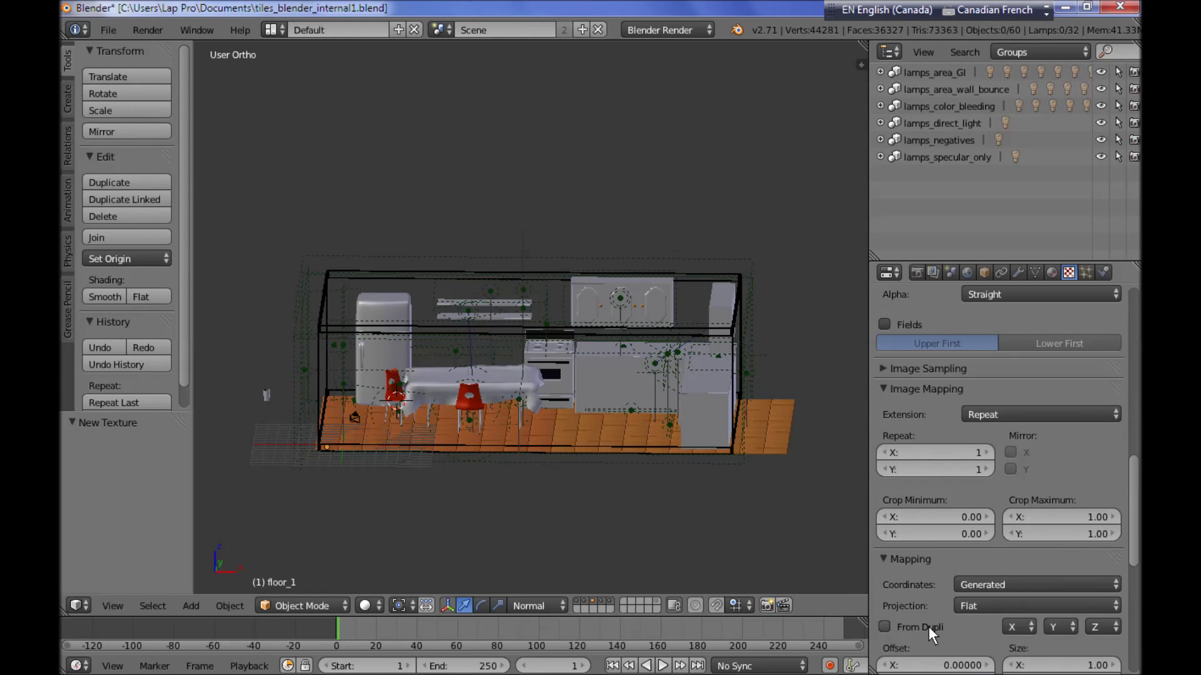
pyautogui.scroll(13, 1075, 632)
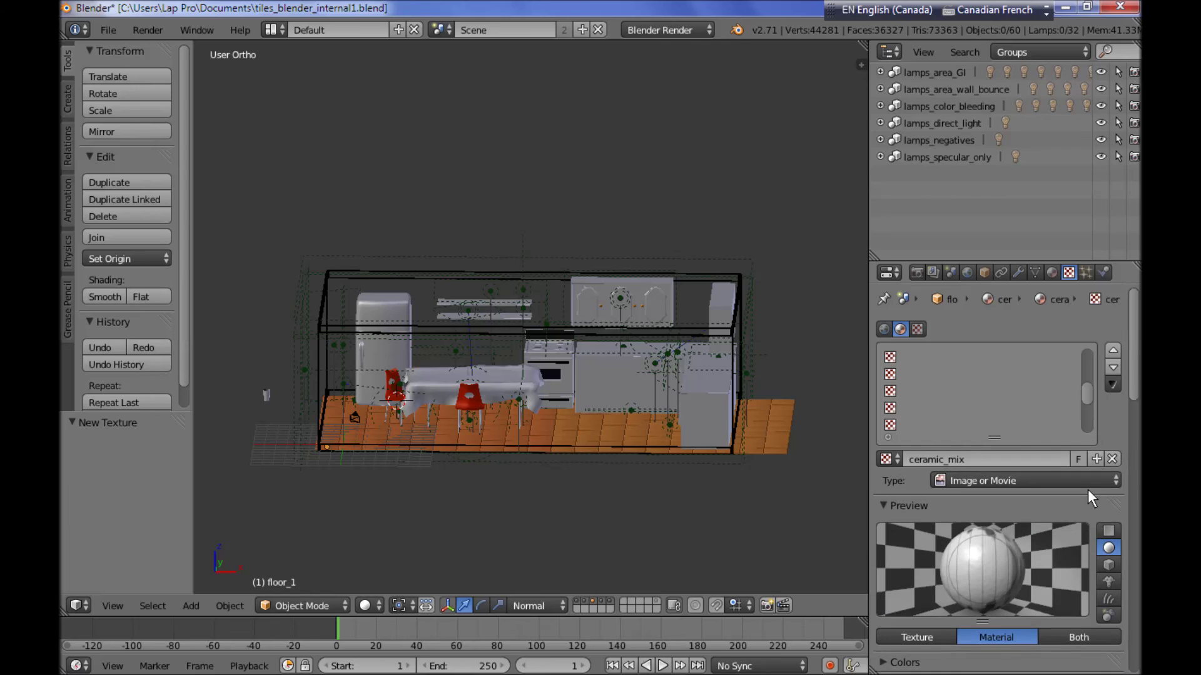
pyautogui.scroll(3, 1070, 429)
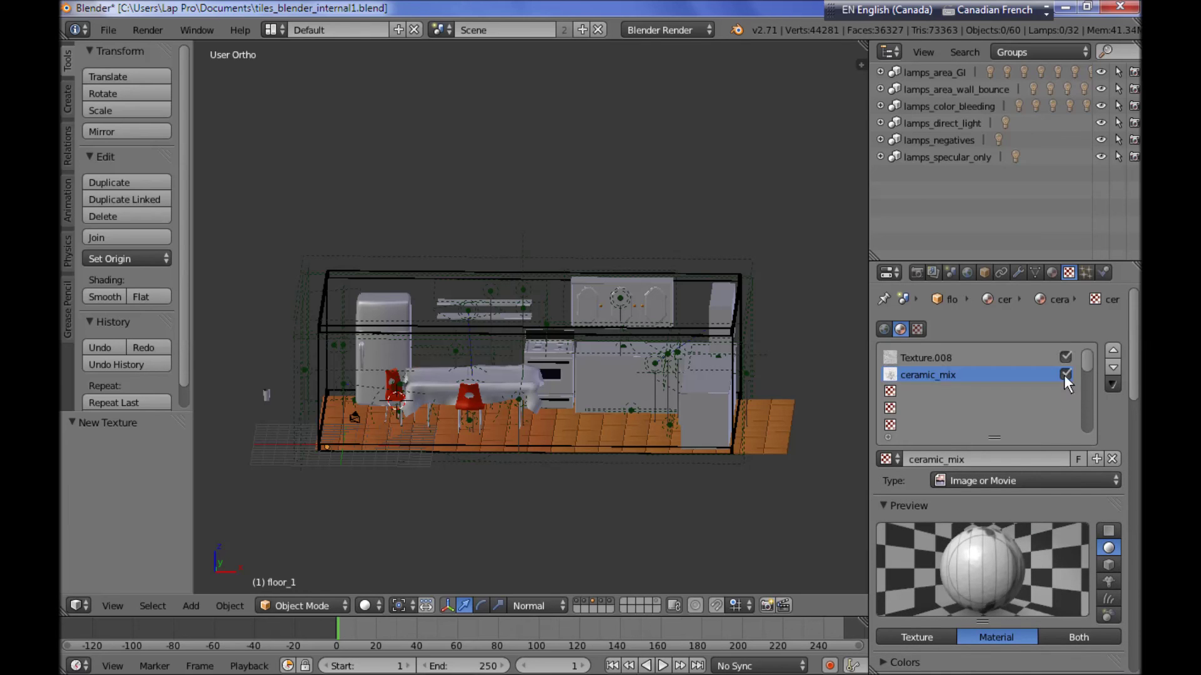
pyautogui.click(1065, 374)
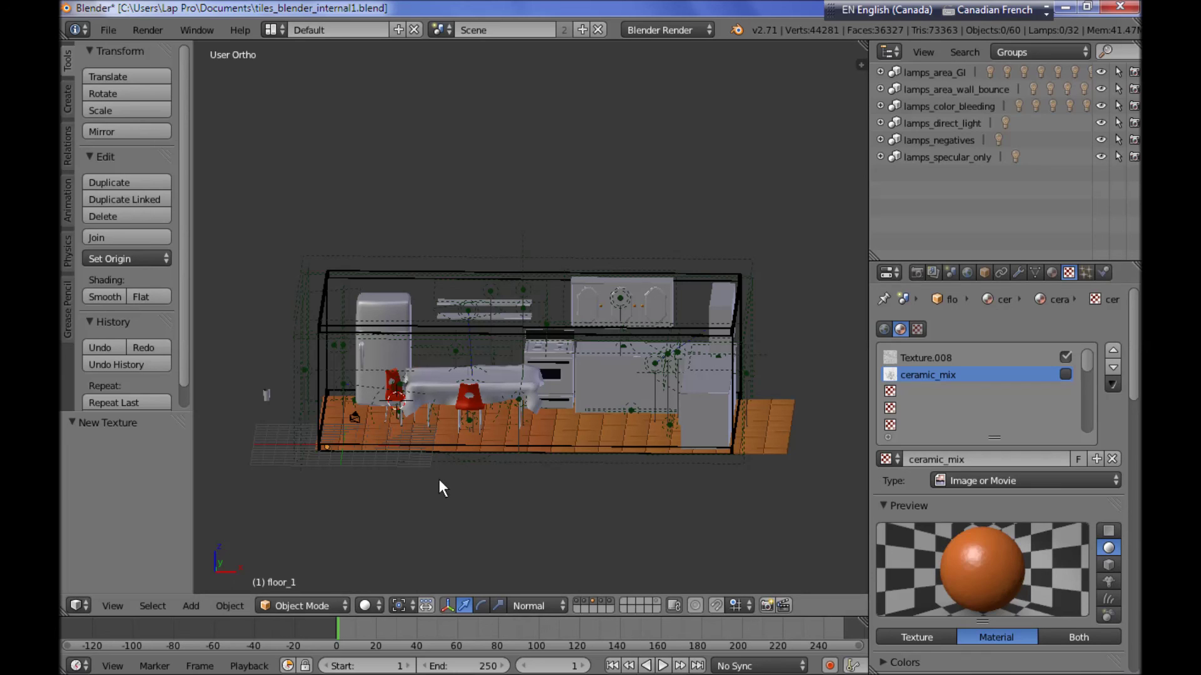
pyautogui.click(78, 606)
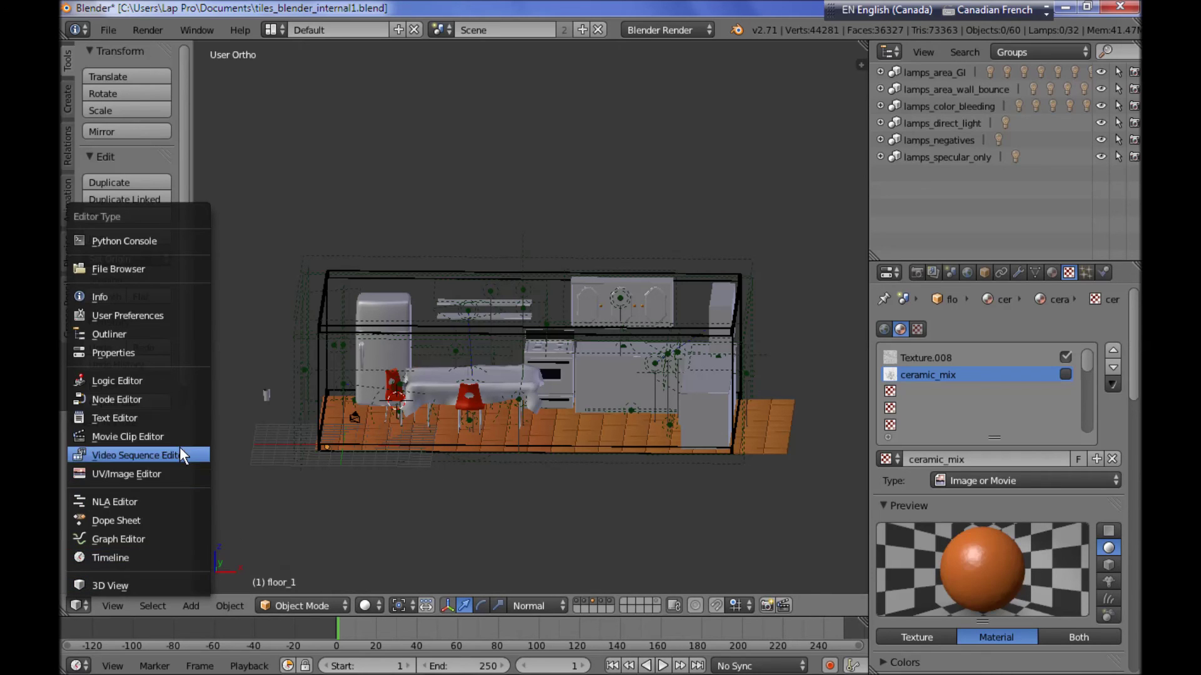
# Add a Texture node using ceramic_mix to the material node tree, placed near the materials.
pyautogui.click(165, 398)
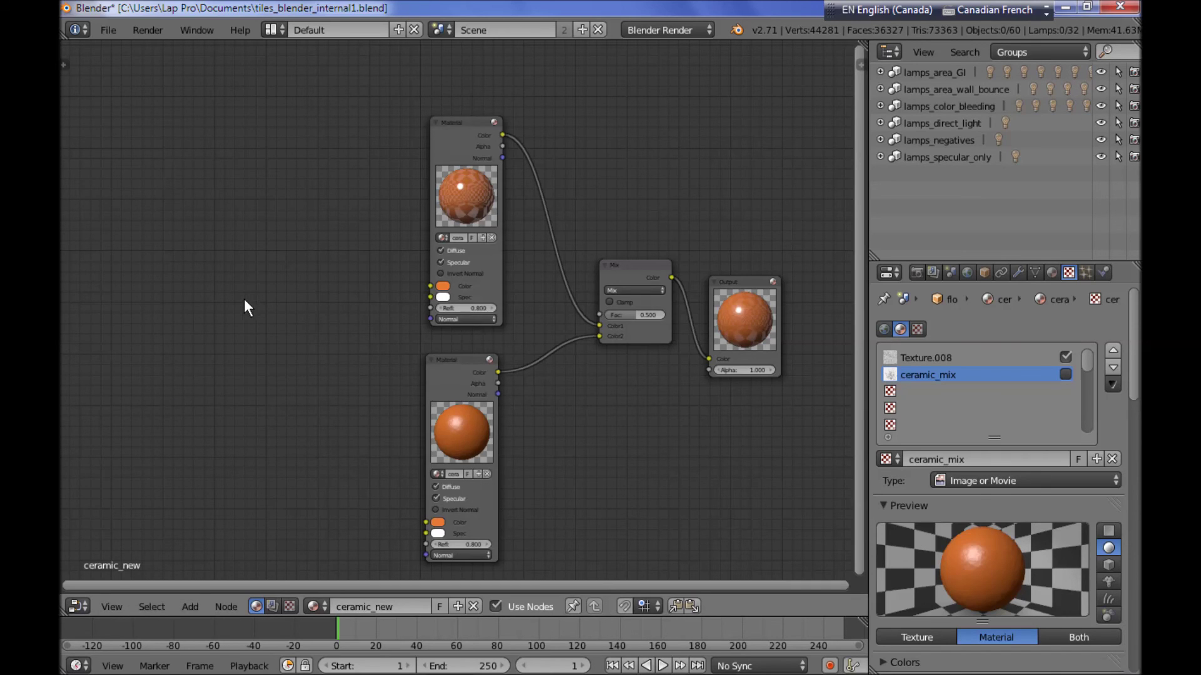
pyautogui.hotkey('shift', 'a')
pyautogui.moveTo(244, 299)
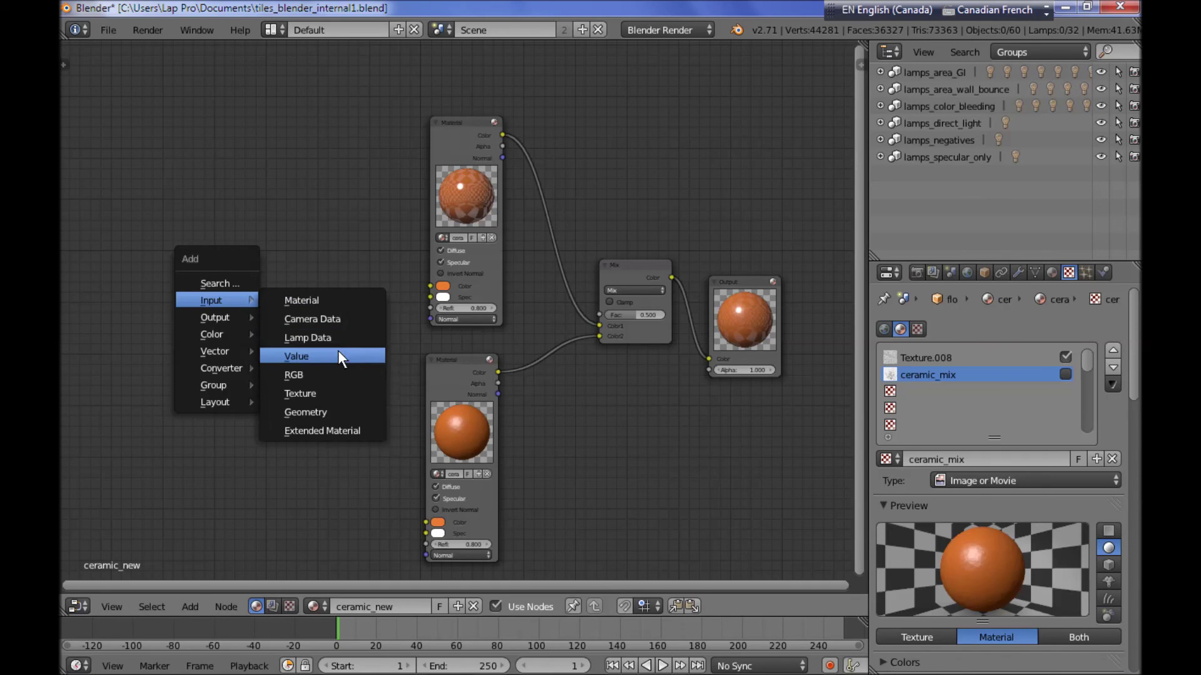
pyautogui.click(327, 392)
pyautogui.click(200, 306)
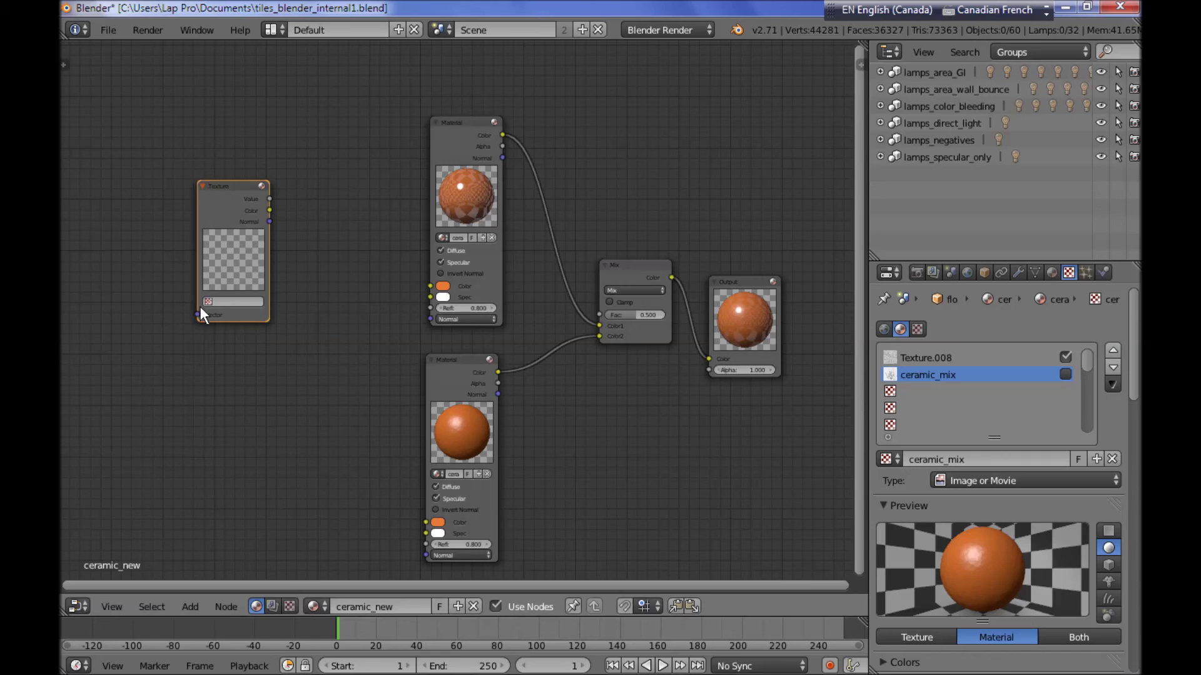
pyautogui.click(218, 302)
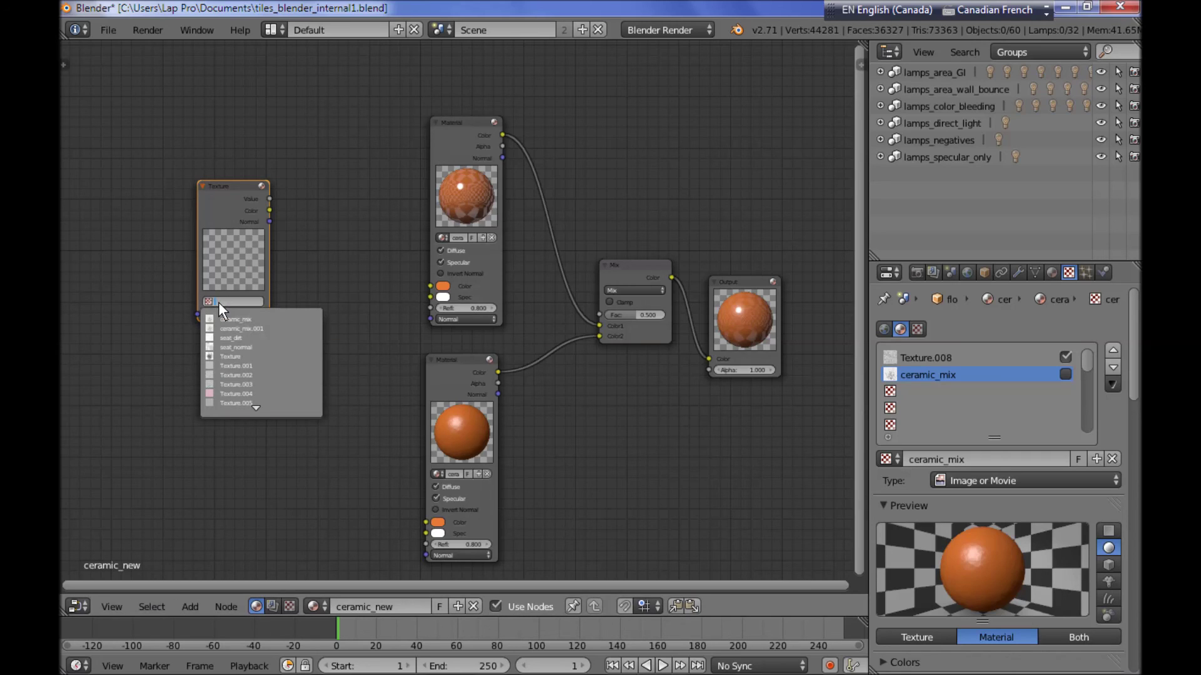
pyautogui.click(275, 320)
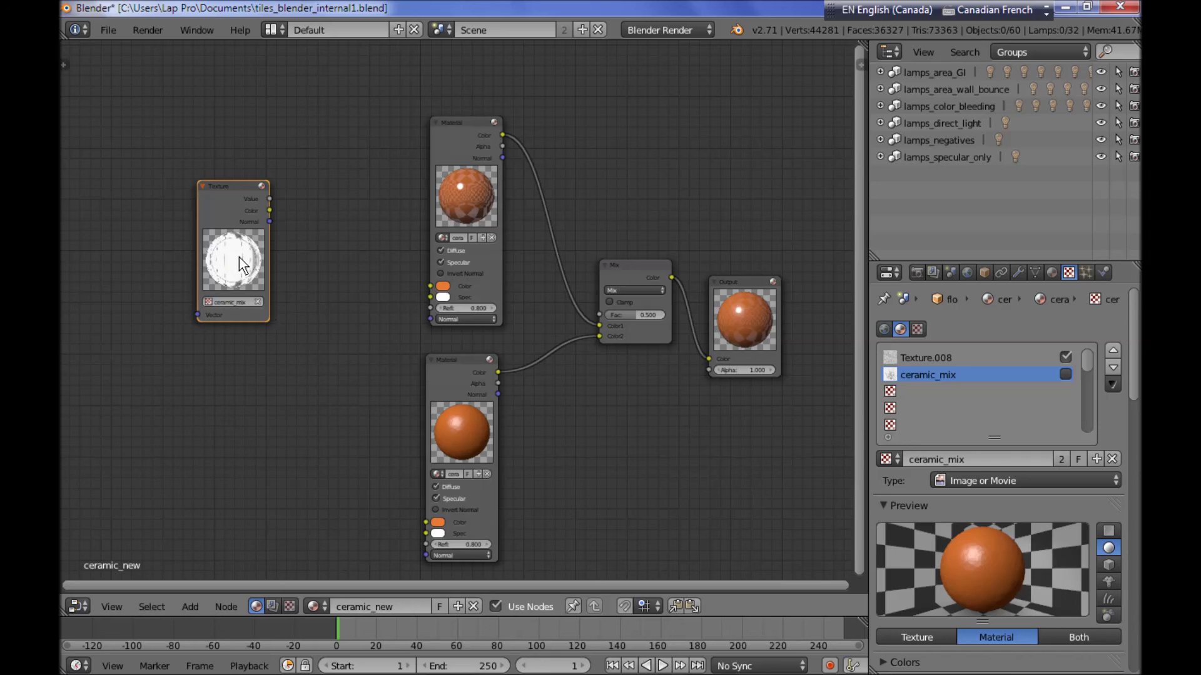
pyautogui.moveTo(224, 186); pyautogui.dragTo(598, 317)
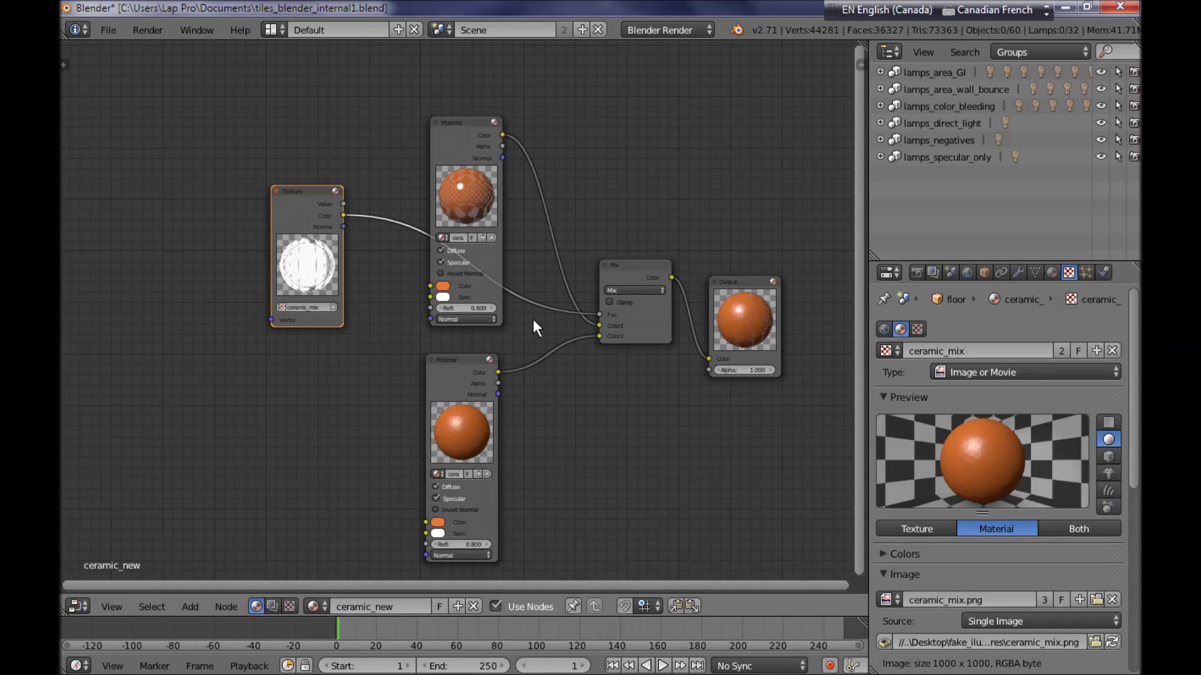
# Add a Geometry node and connect its UV output to the texture's Vector input.
pyautogui.hotkey('shift', 'a')
pyautogui.moveTo(153, 242)
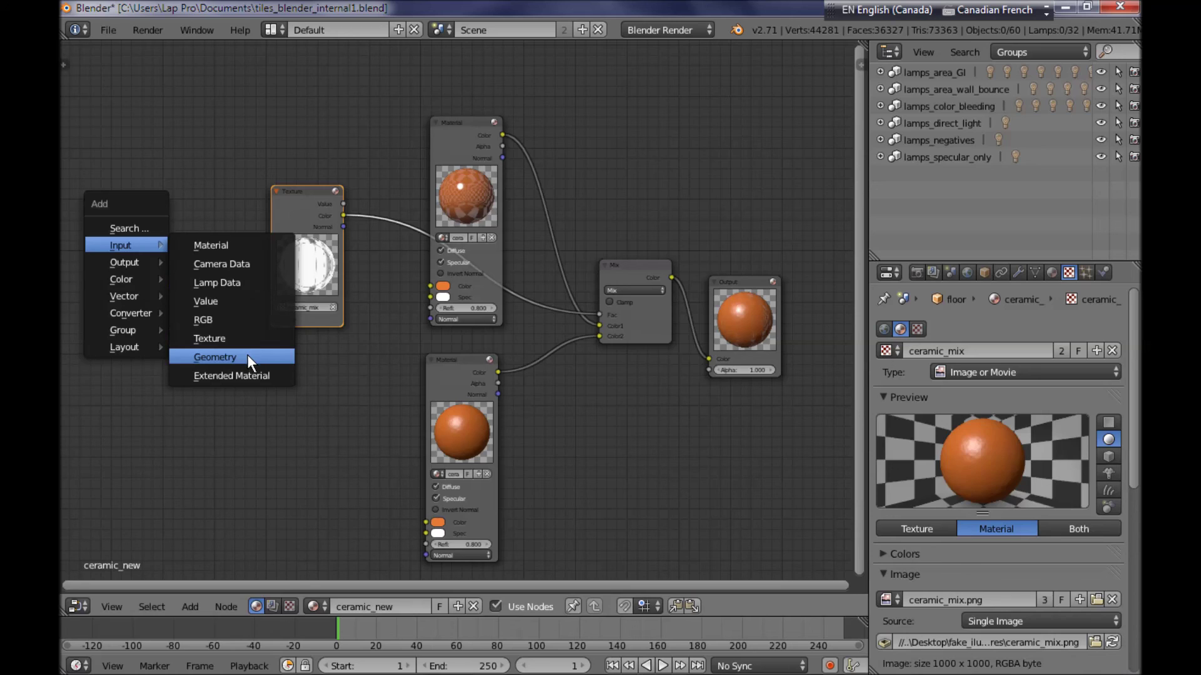
pyautogui.click(246, 354)
pyautogui.click(133, 169)
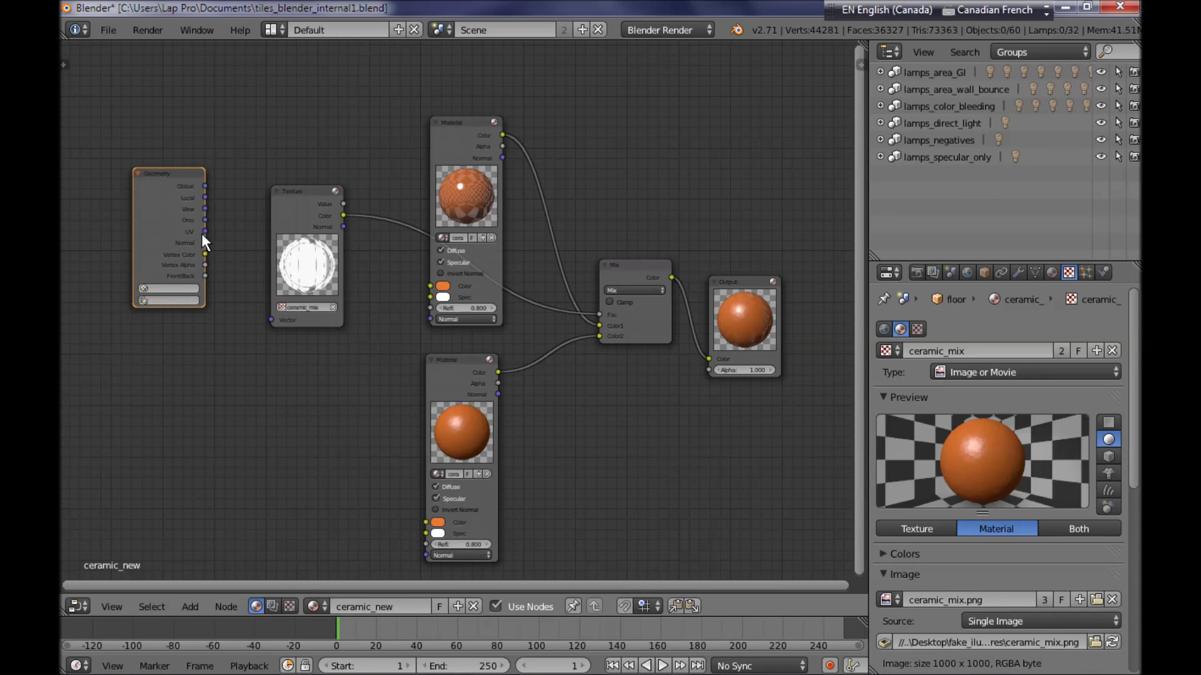
pyautogui.moveTo(205, 231); pyautogui.dragTo(271, 319)
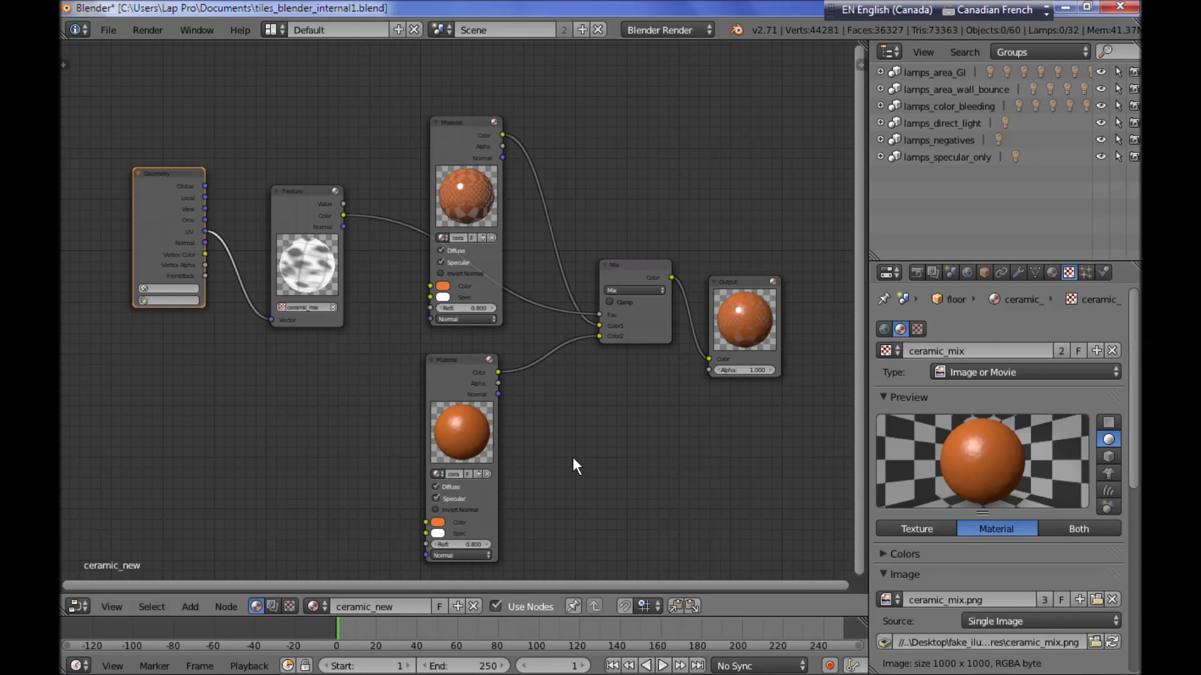
pyautogui.moveTo(576, 466); pyautogui.dragTo(569, 436, button='middle')
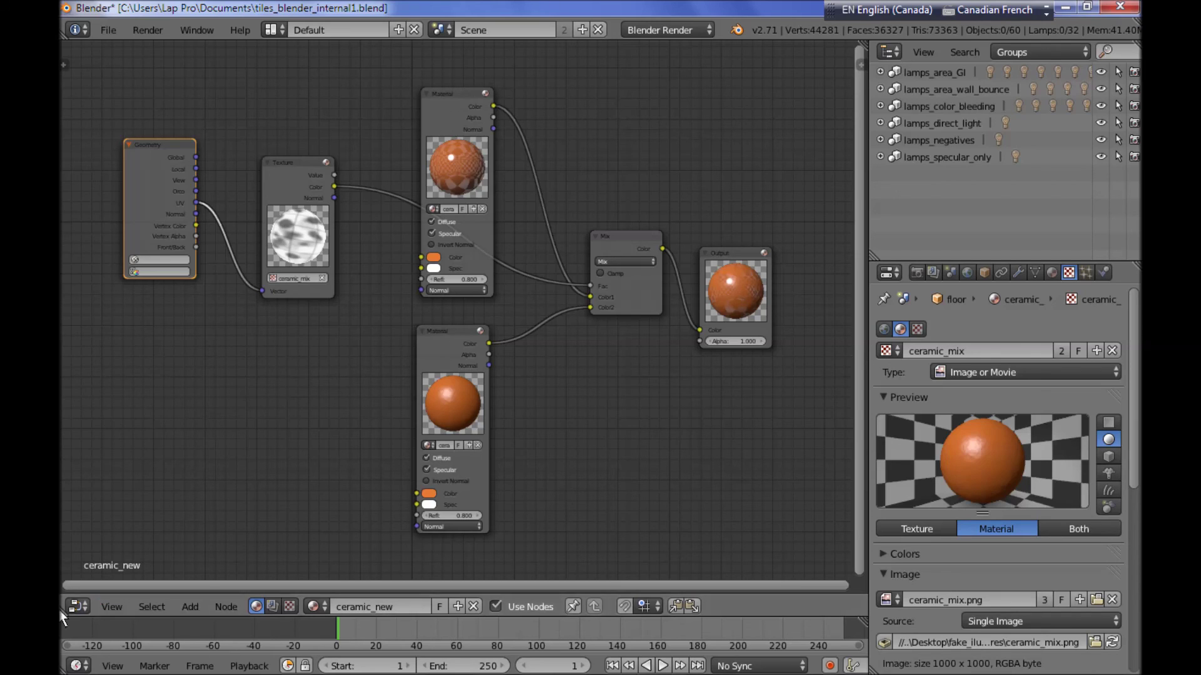
# Switch the main area's editor type from Node Editor to 3D View.
pyautogui.click(82, 606)
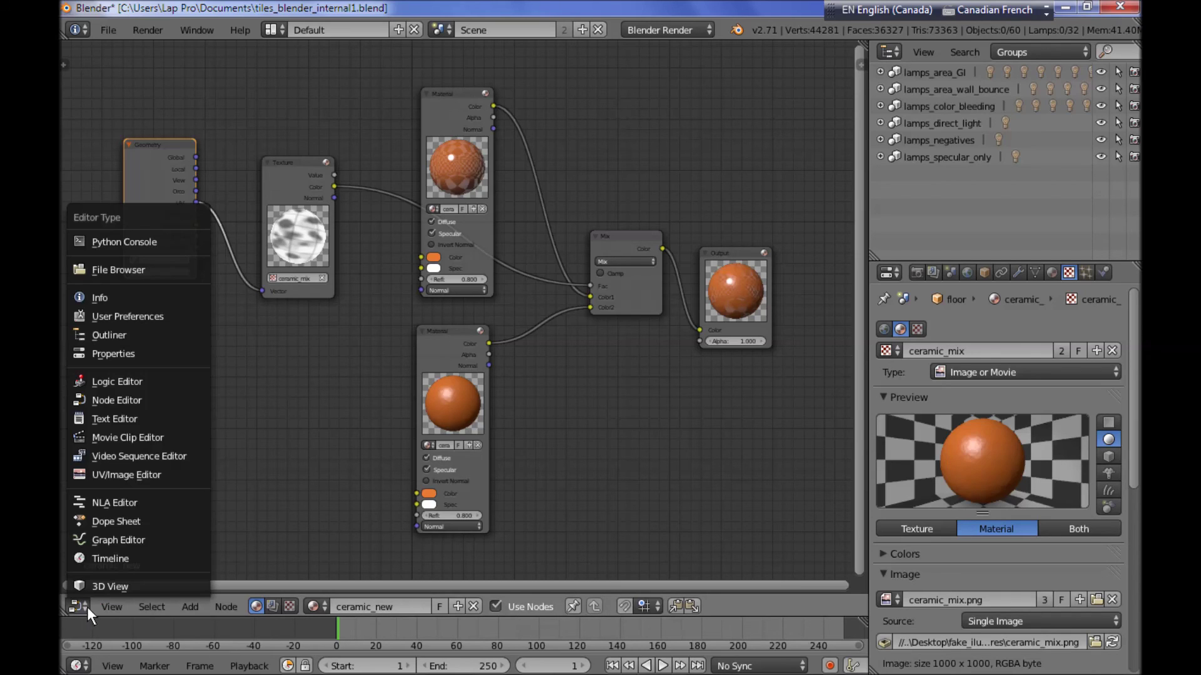
pyautogui.click(159, 587)
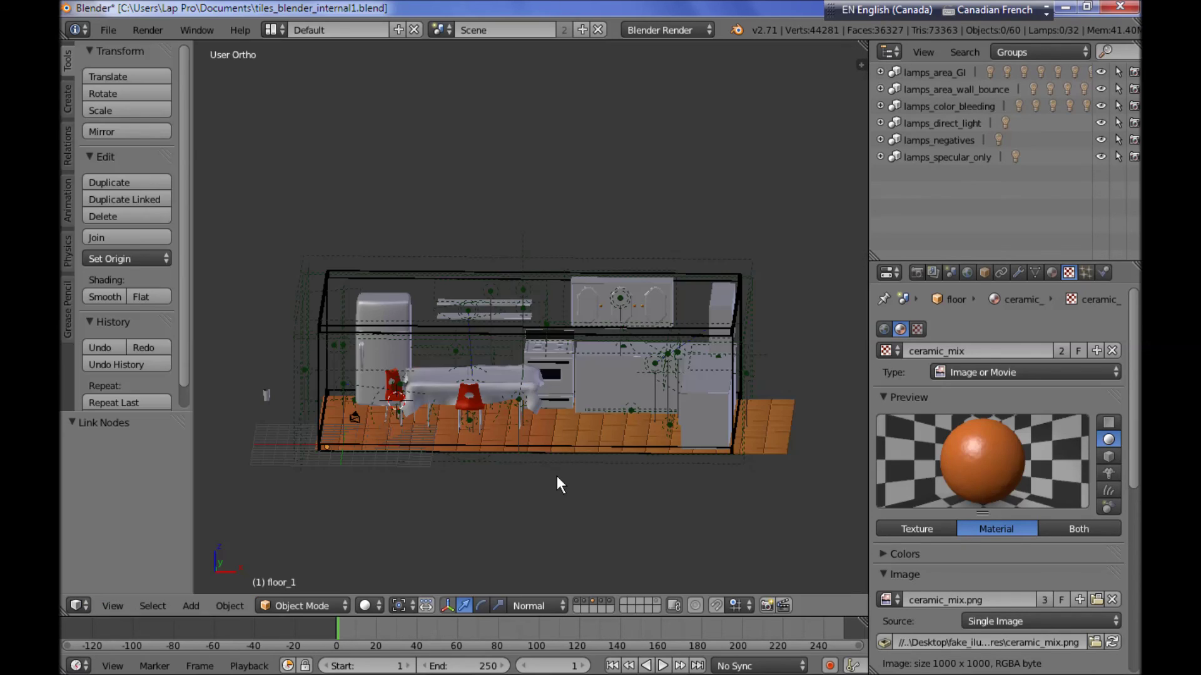